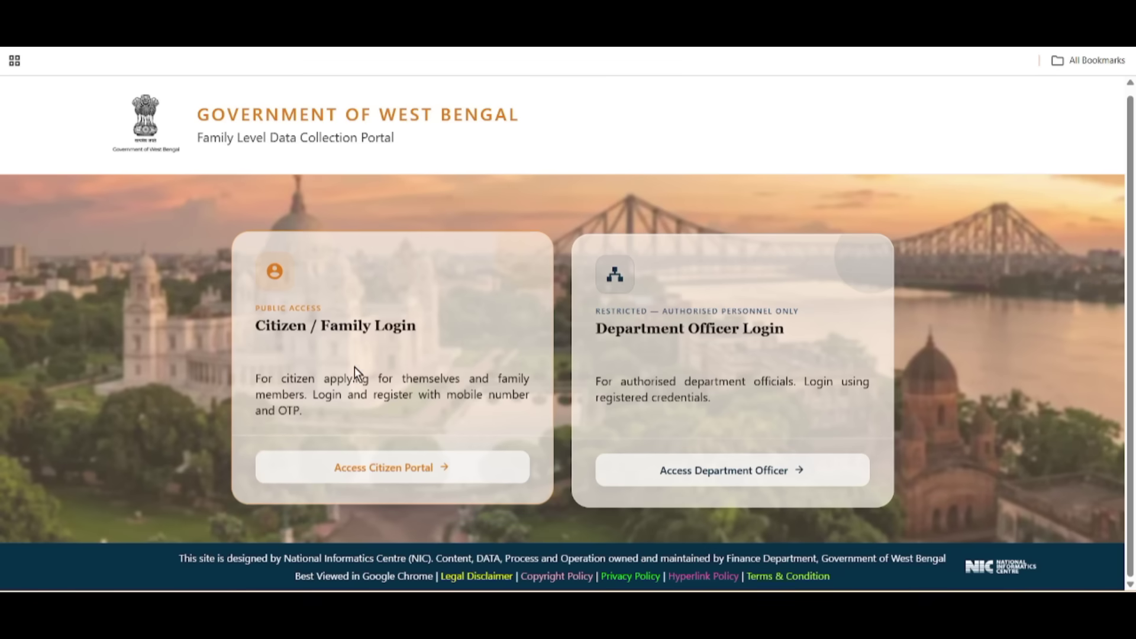
Step: Open the citizen applicant login and select BIRBHUM as the district
left_click_drag(247, 305, 426, 325)
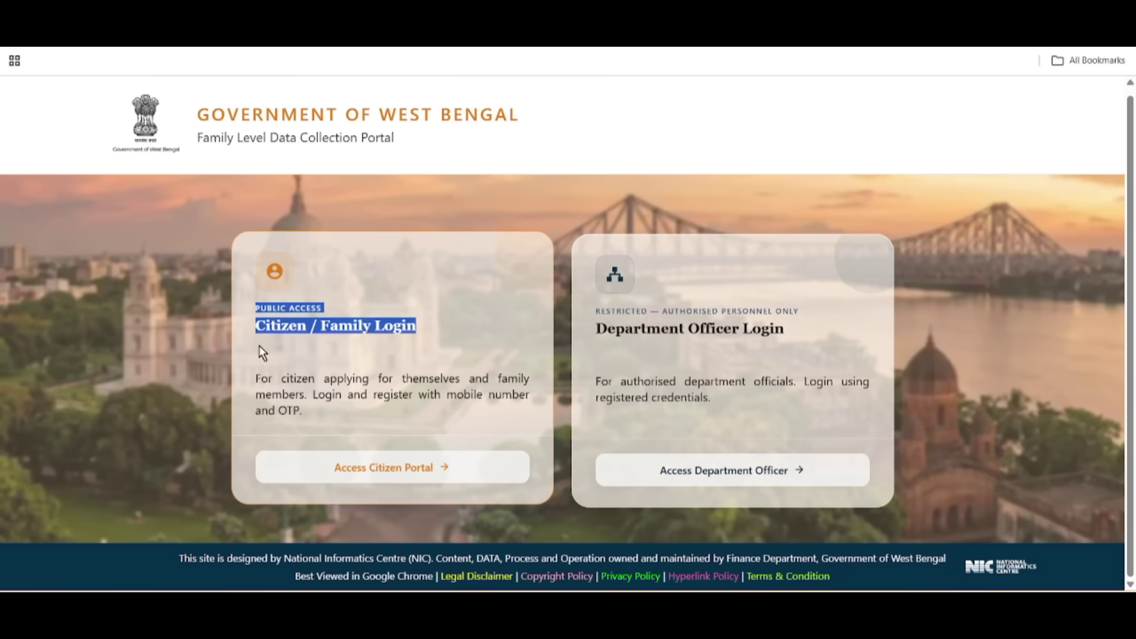
left_click(416, 467)
left_click_drag(207, 218, 330, 230)
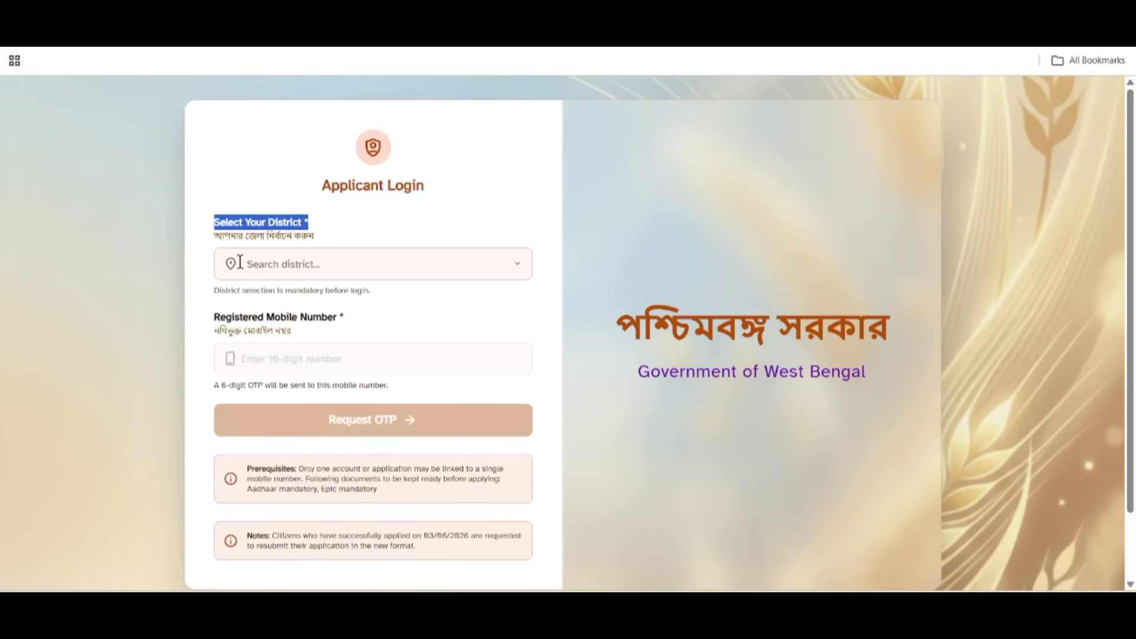
left_click(262, 263)
left_click(269, 406)
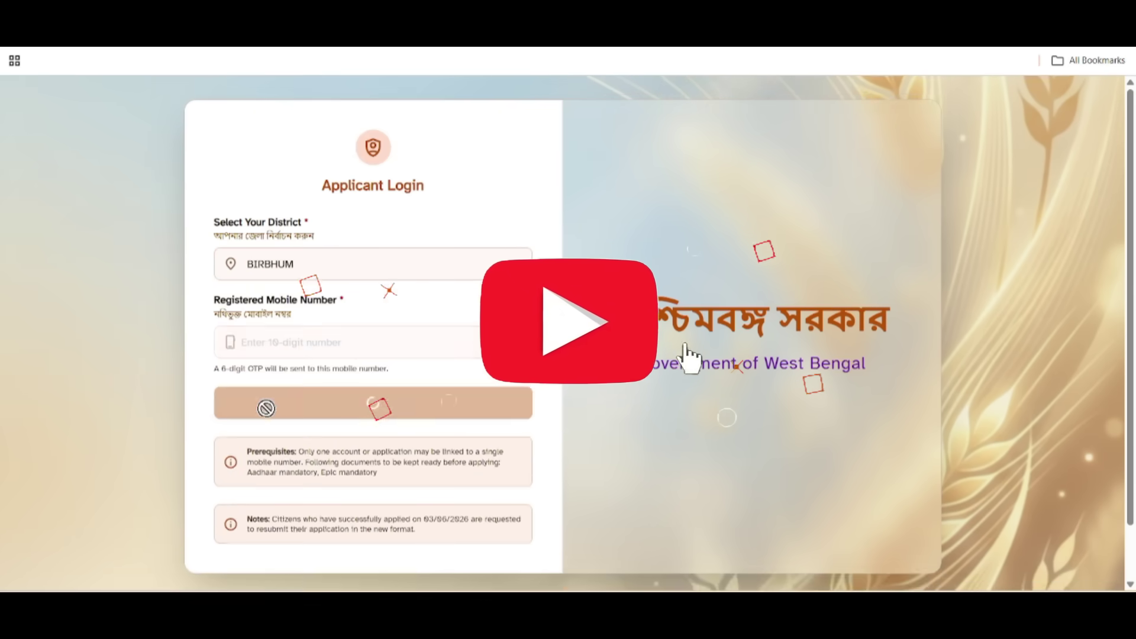
left_click_drag(200, 307, 347, 306)
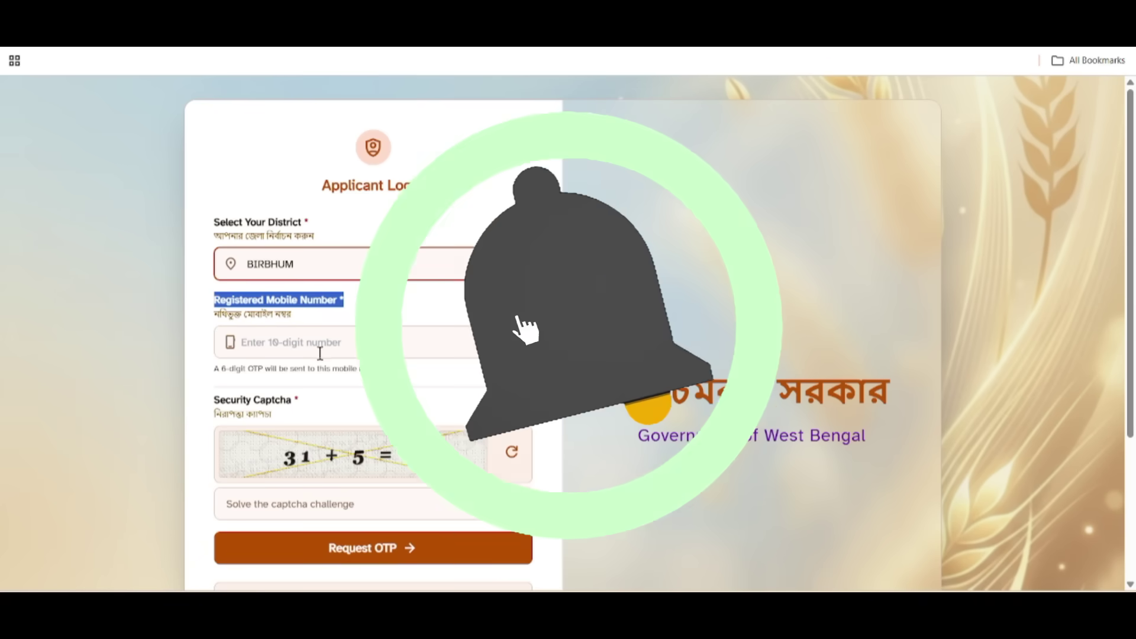
left_click_drag(186, 403, 401, 394)
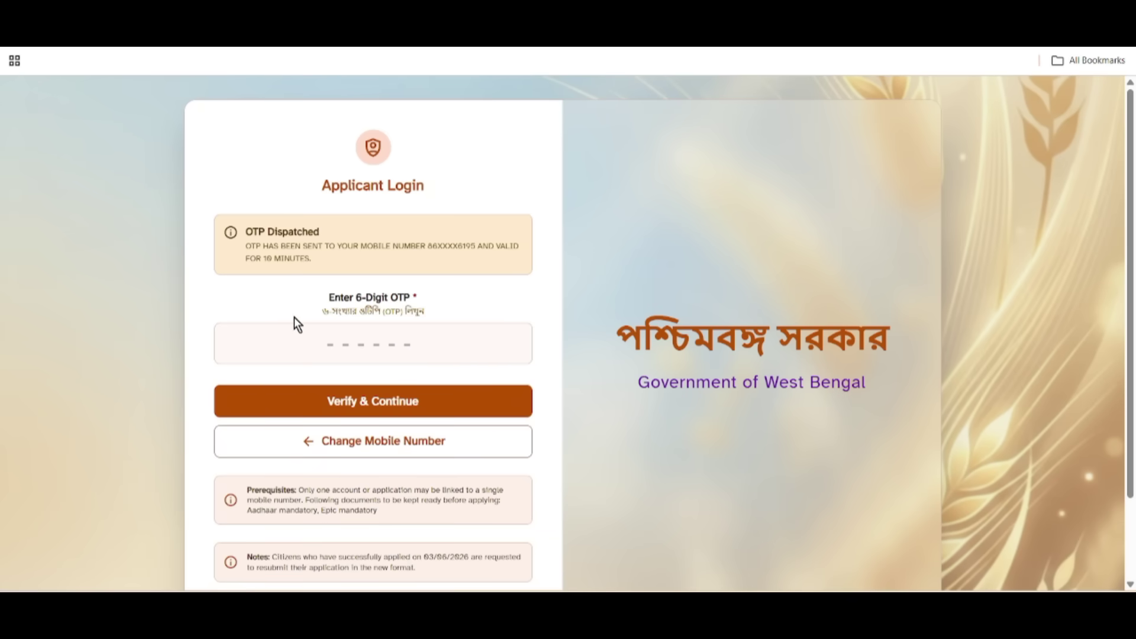
Step: Paste the received one-time password and verify it to reach the Family Data Collection form
left_click_drag(294, 317, 460, 310)
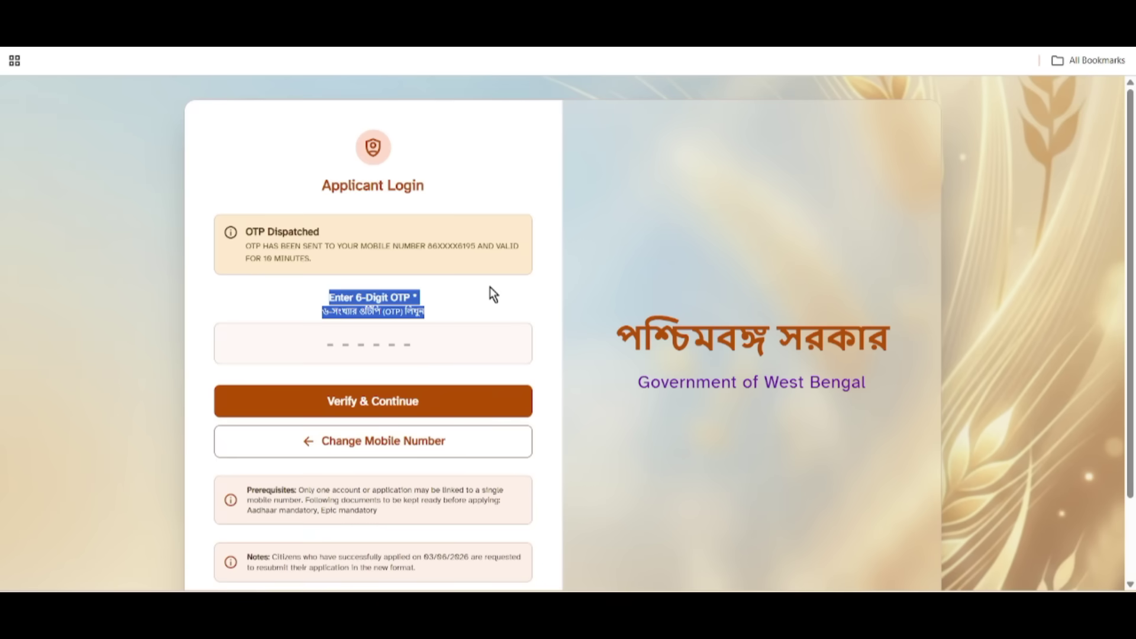
left_click(335, 290)
key("ctrl+v")
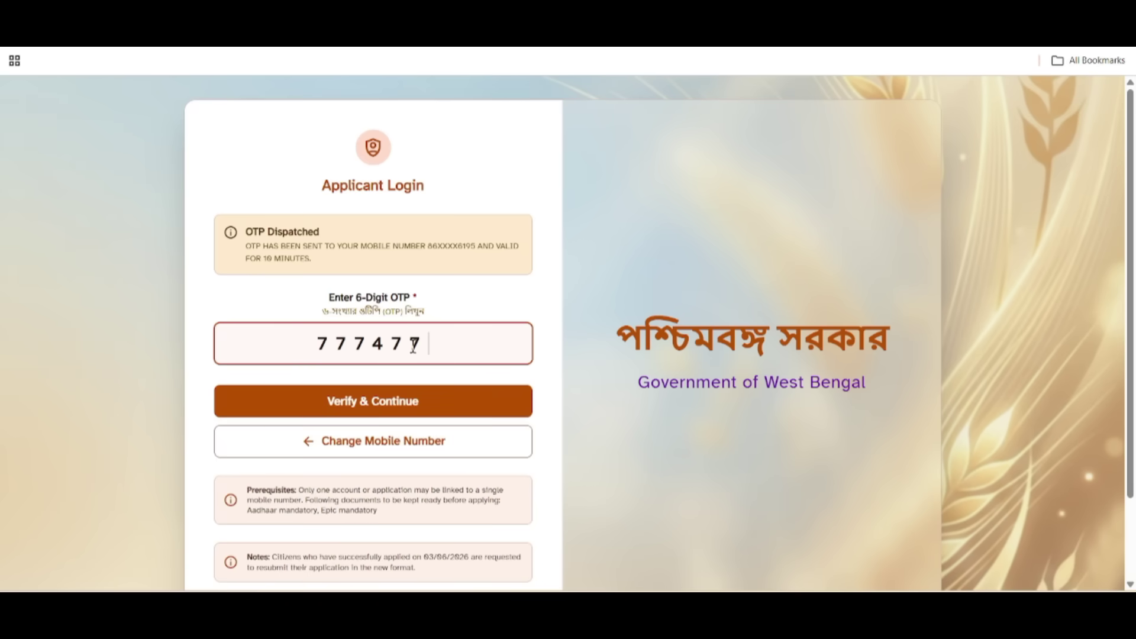
left_click(382, 409)
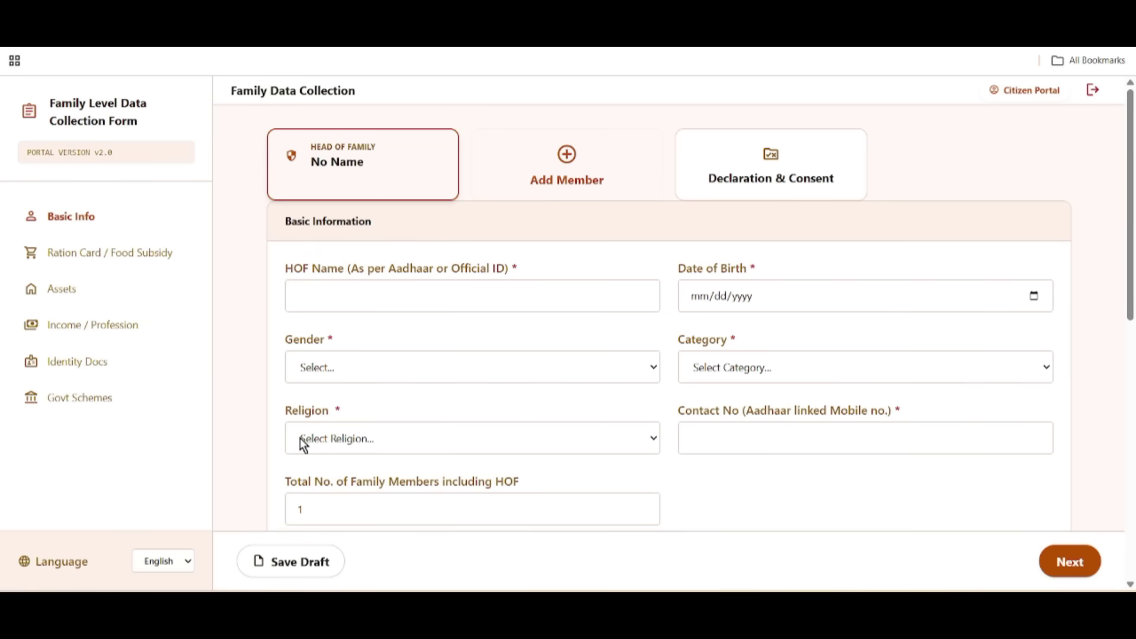
Step: Open the Religion list twice and close it without choosing a religion
left_click(421, 443)
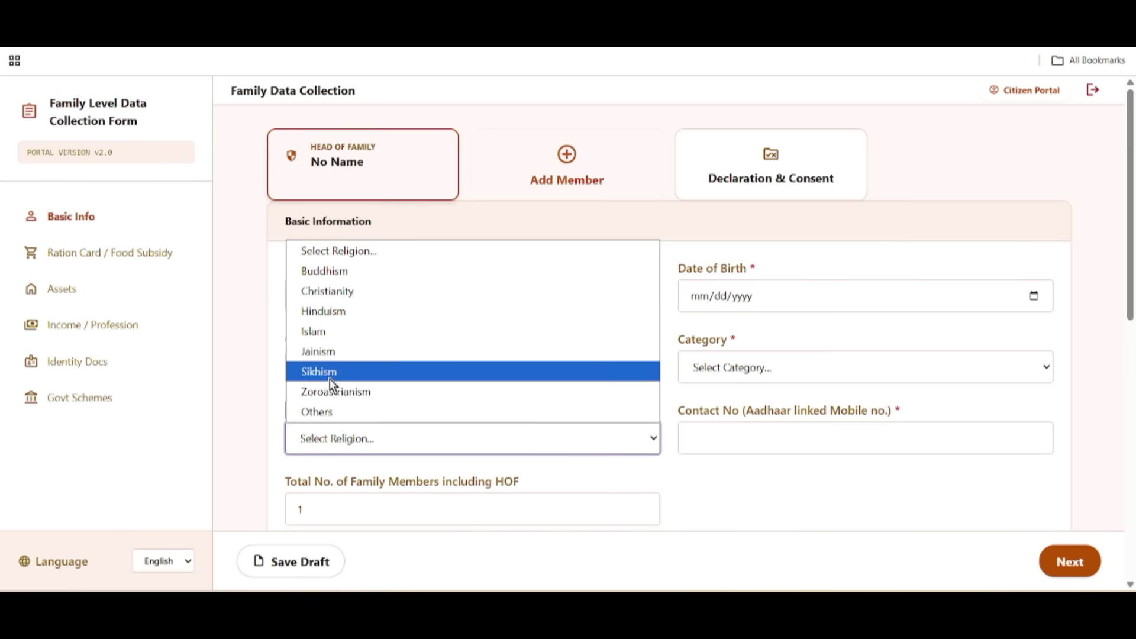
left_click(271, 428)
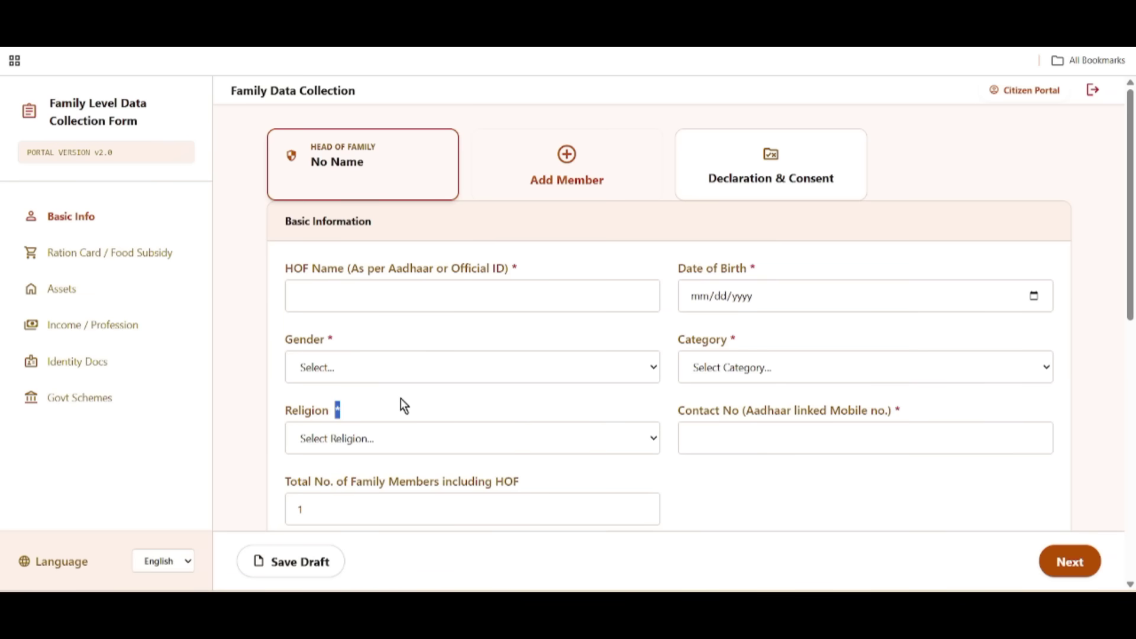
left_click(381, 445)
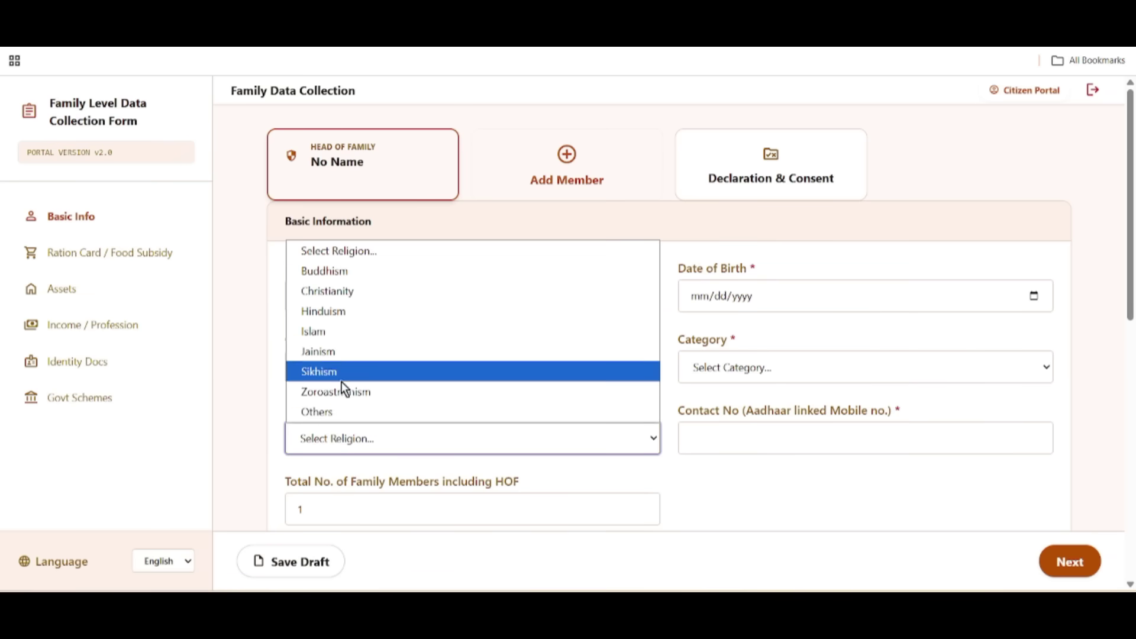
left_click(255, 374)
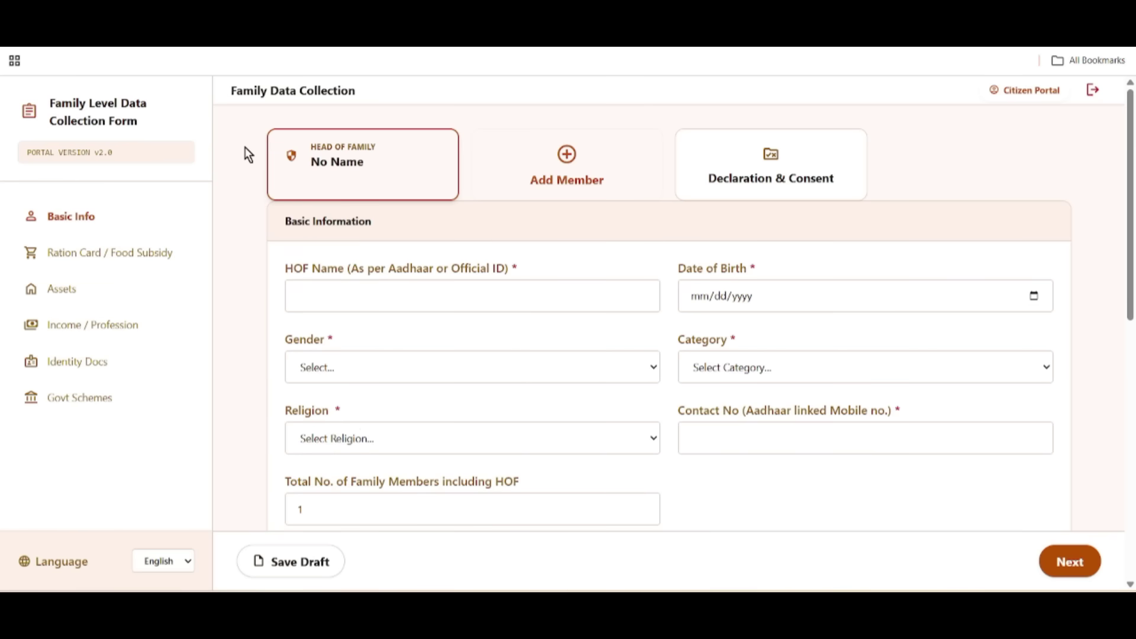
Step: Add Members 2, 3 and 4, then delete Members 4, 3 and 2
left_click_drag(281, 224, 380, 223)
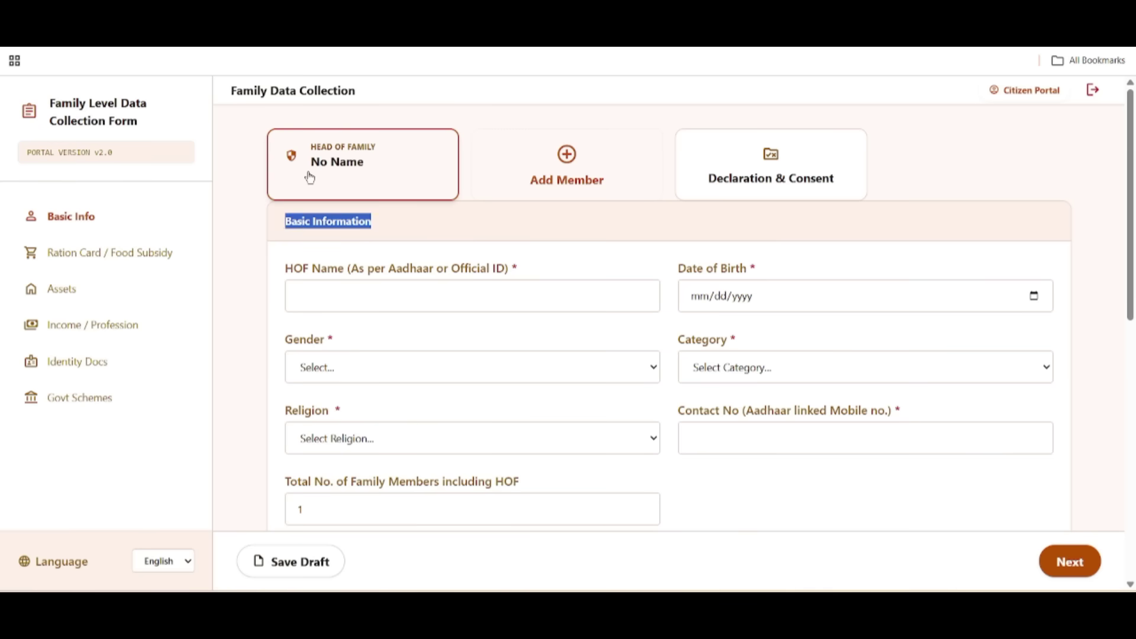
left_click(562, 183)
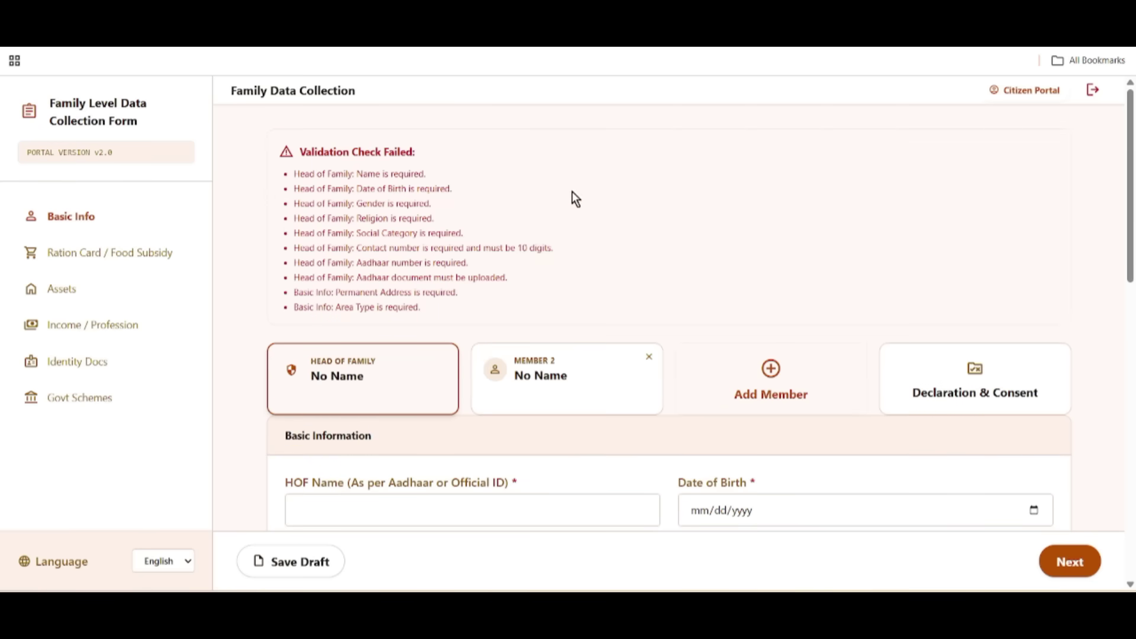
scroll(626, 330, "down", 3)
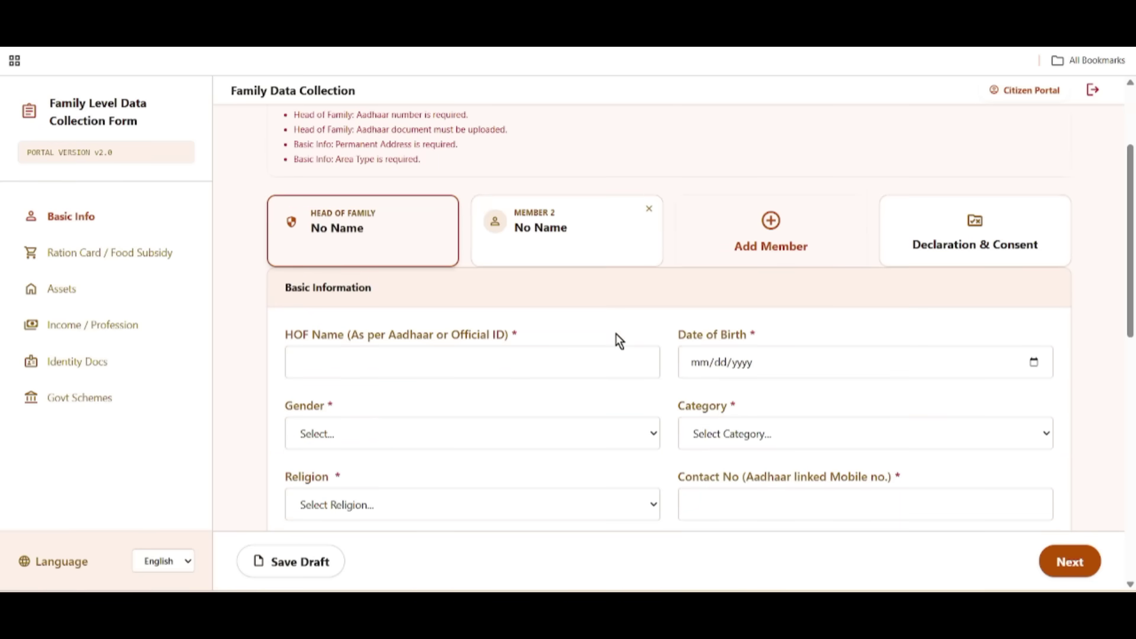
left_click(712, 254)
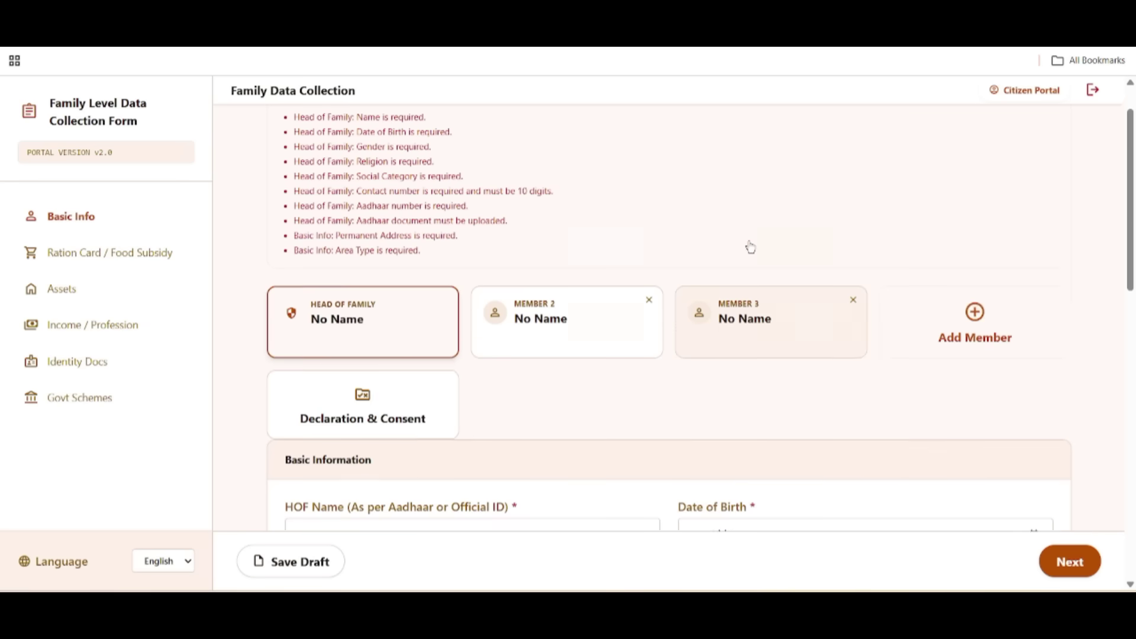
left_click(926, 310)
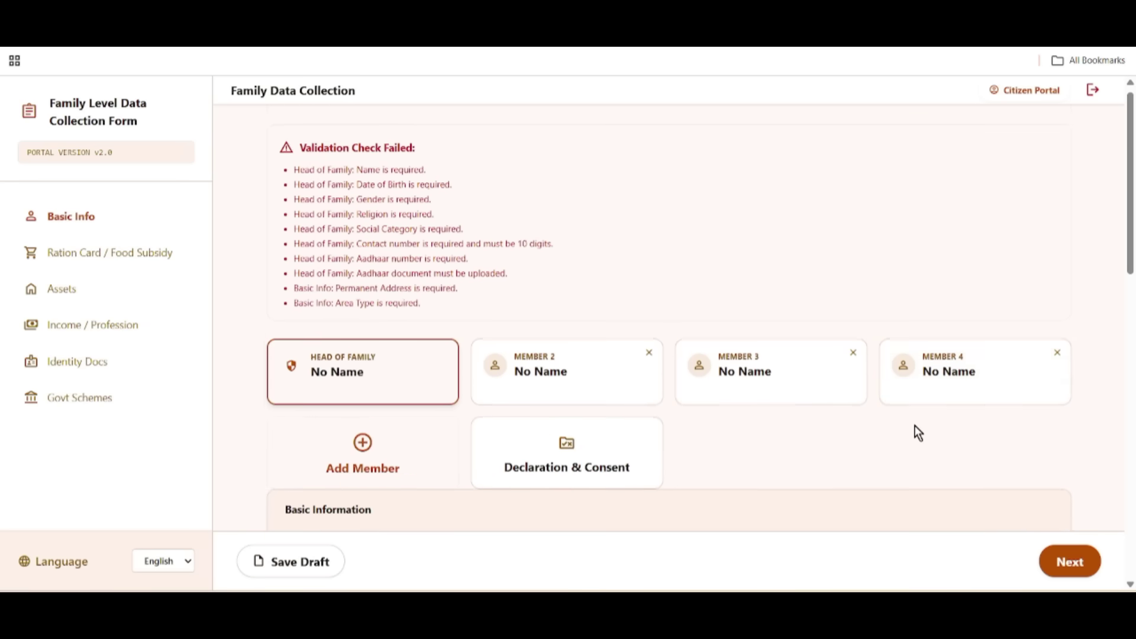
scroll(899, 417, "down", 3)
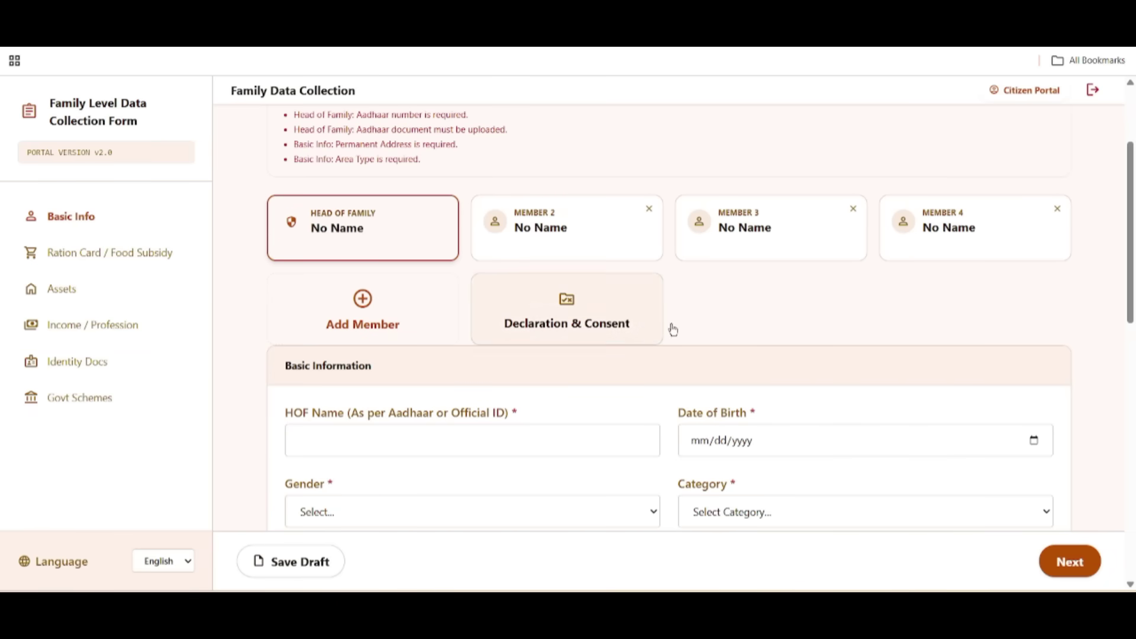
left_click(1059, 210)
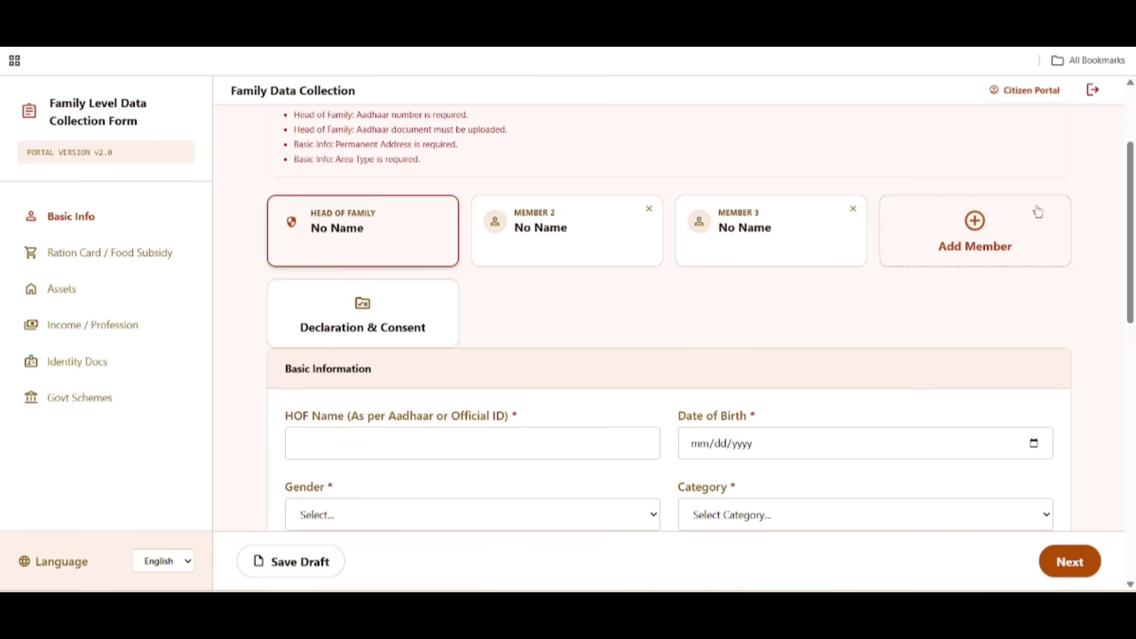
left_click(853, 210)
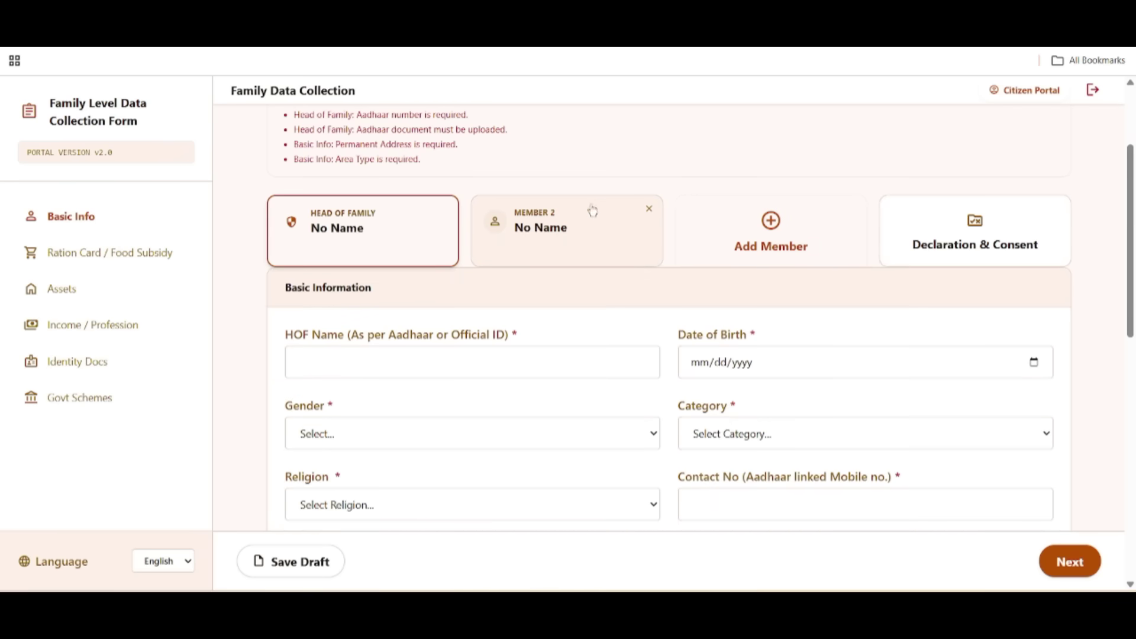
left_click(650, 209)
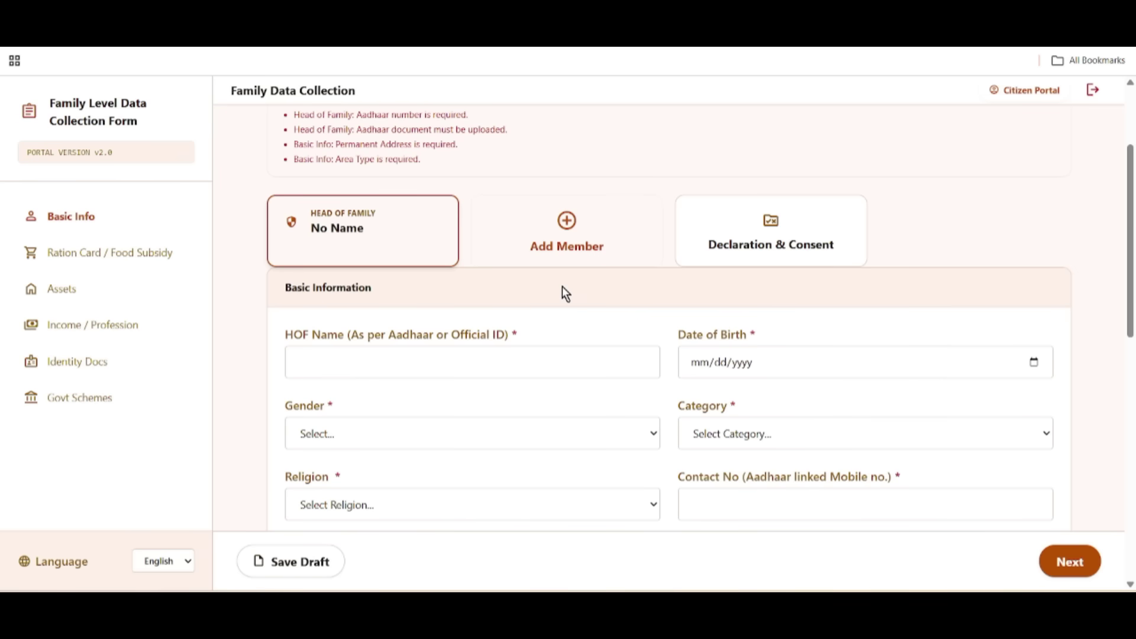
scroll(562, 287, "down", 1)
left_click_drag(285, 260, 395, 261)
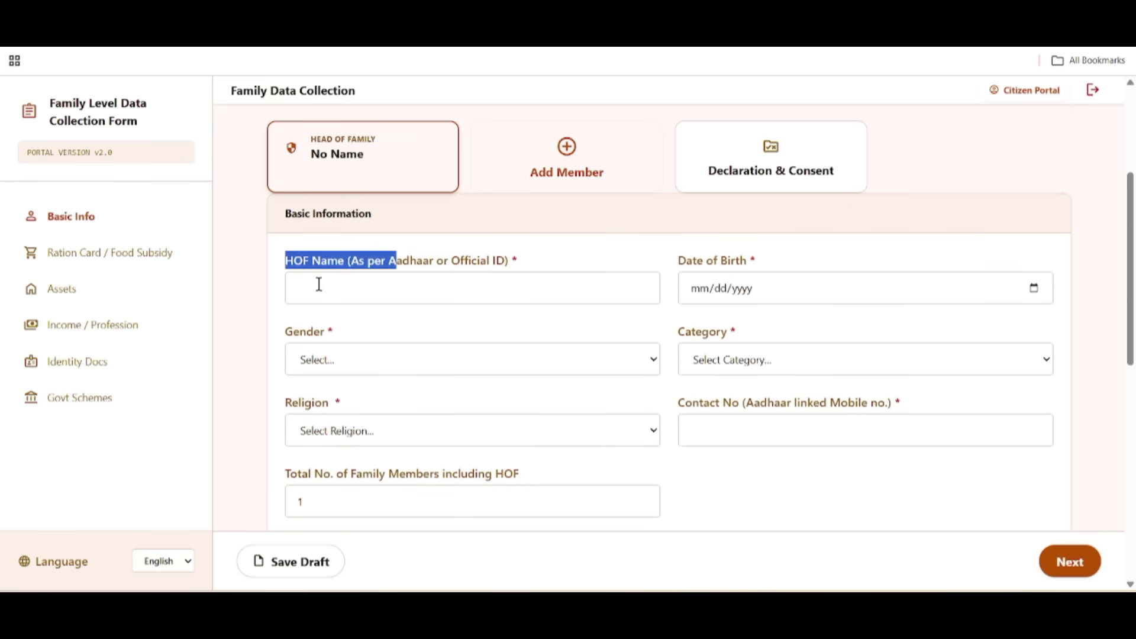
left_click(342, 292)
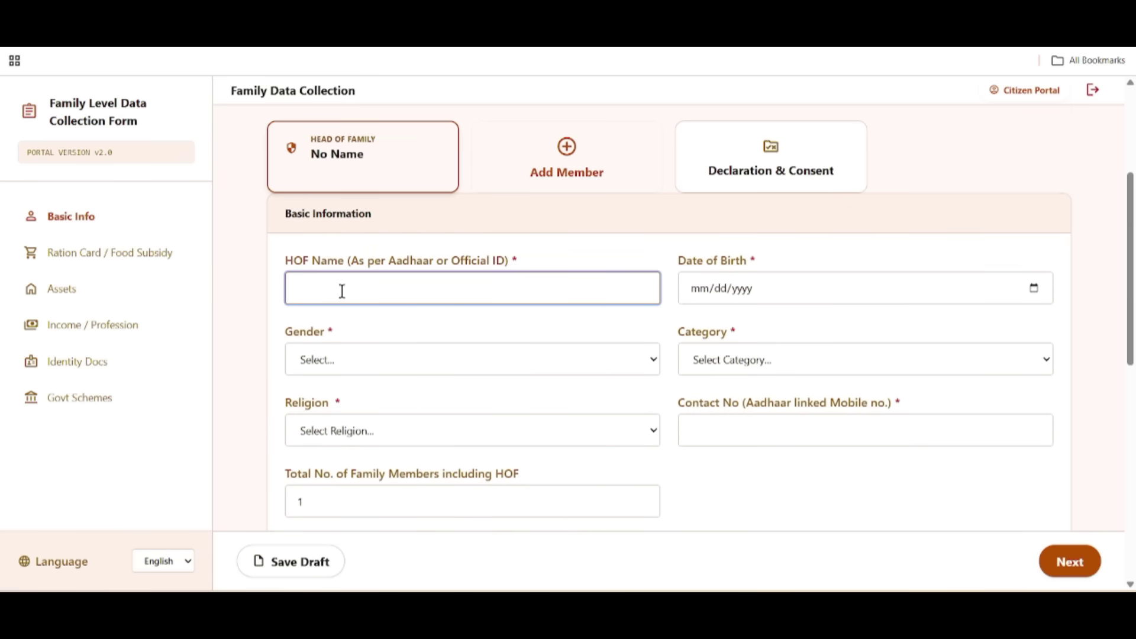
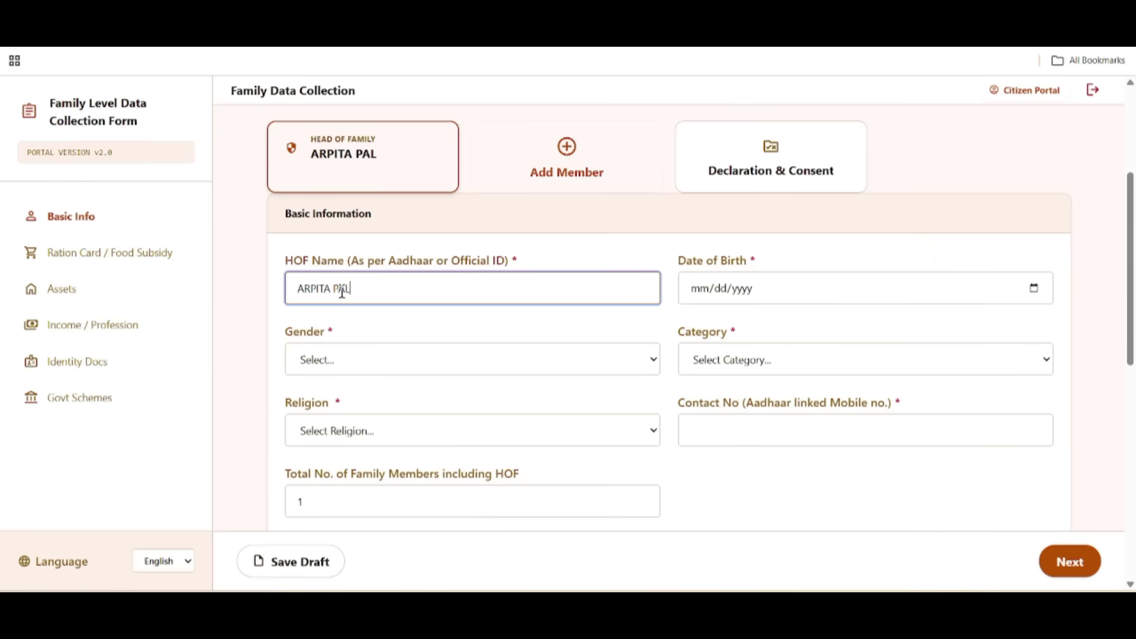
left_click(787, 299)
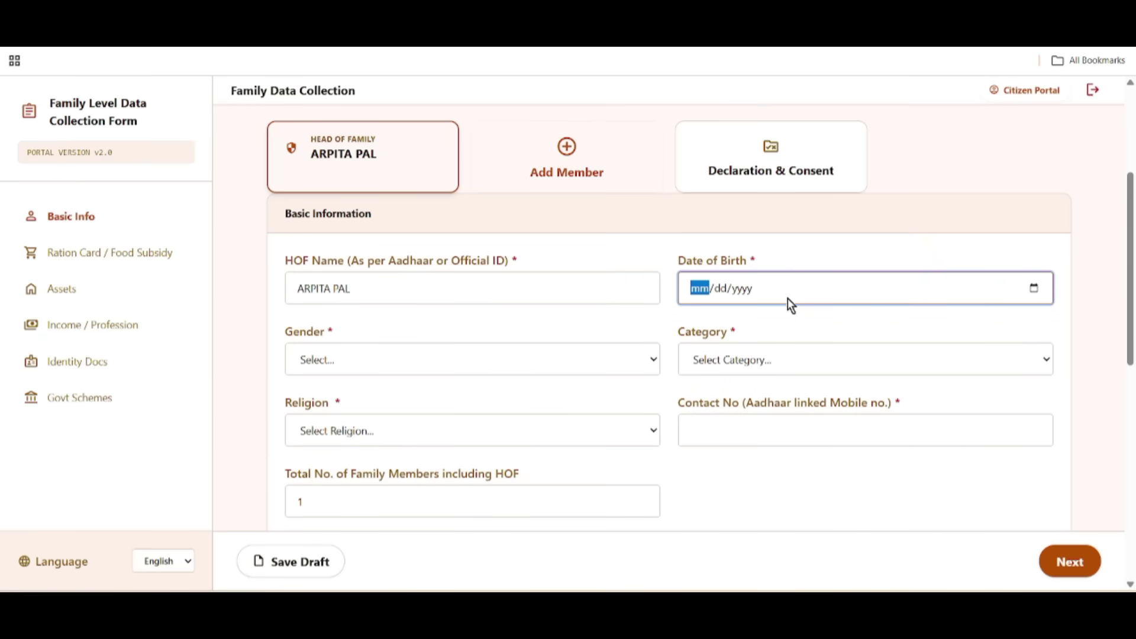
left_click(1034, 288)
left_click(729, 322)
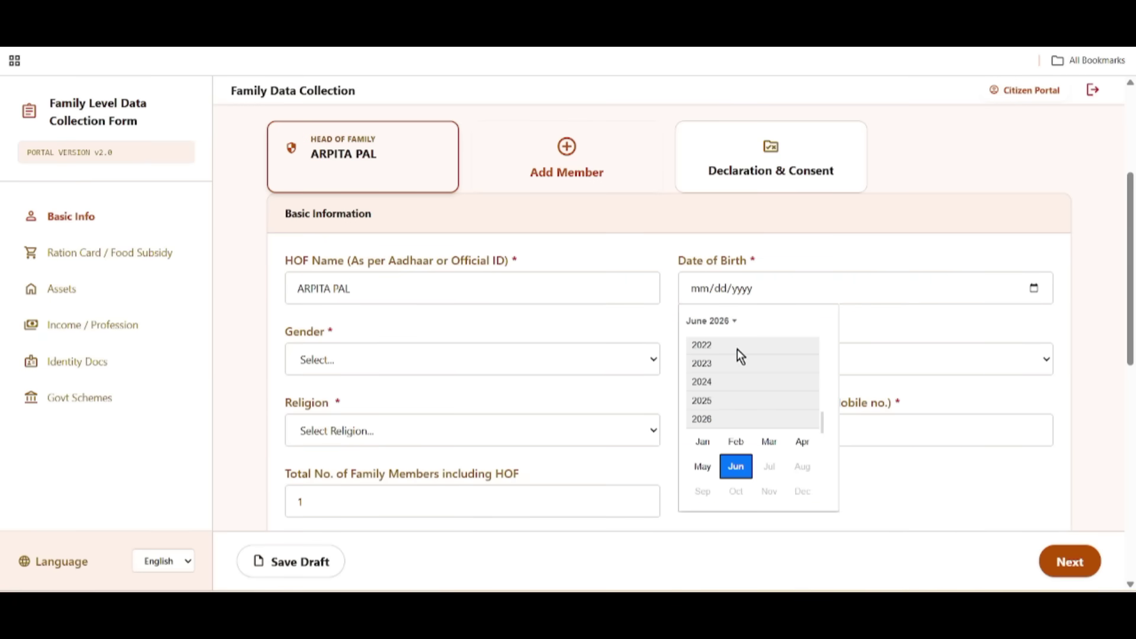
scroll(734, 413, "up", 2)
Step: Set gender to Female, category to UR (Unreserved Category) and religion to Hinduism
left_click(363, 356)
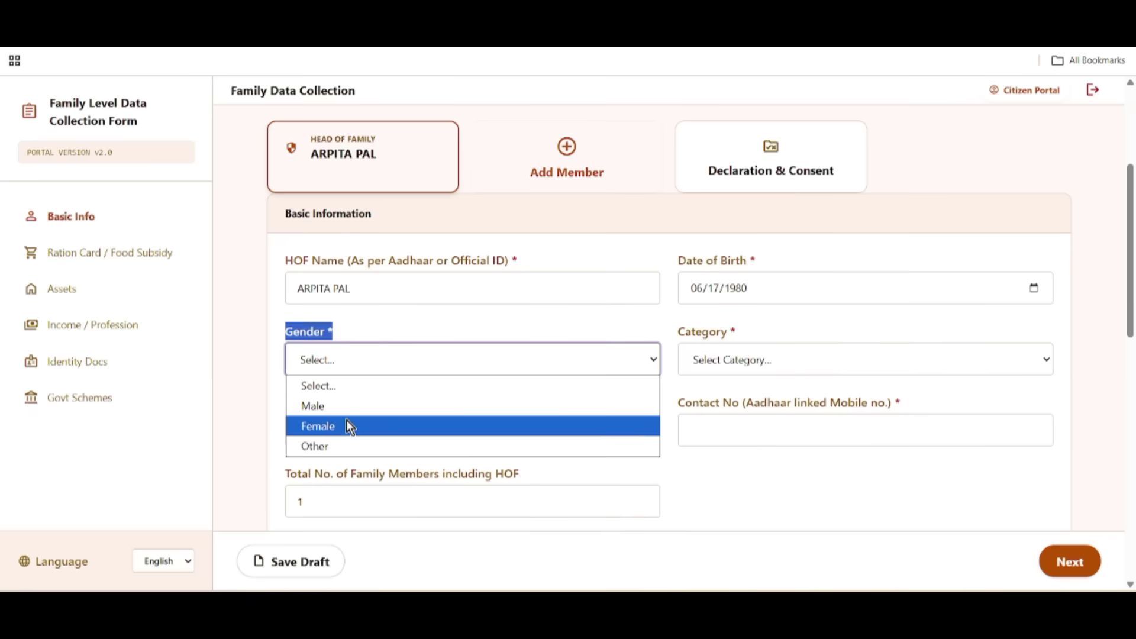
left_click(344, 422)
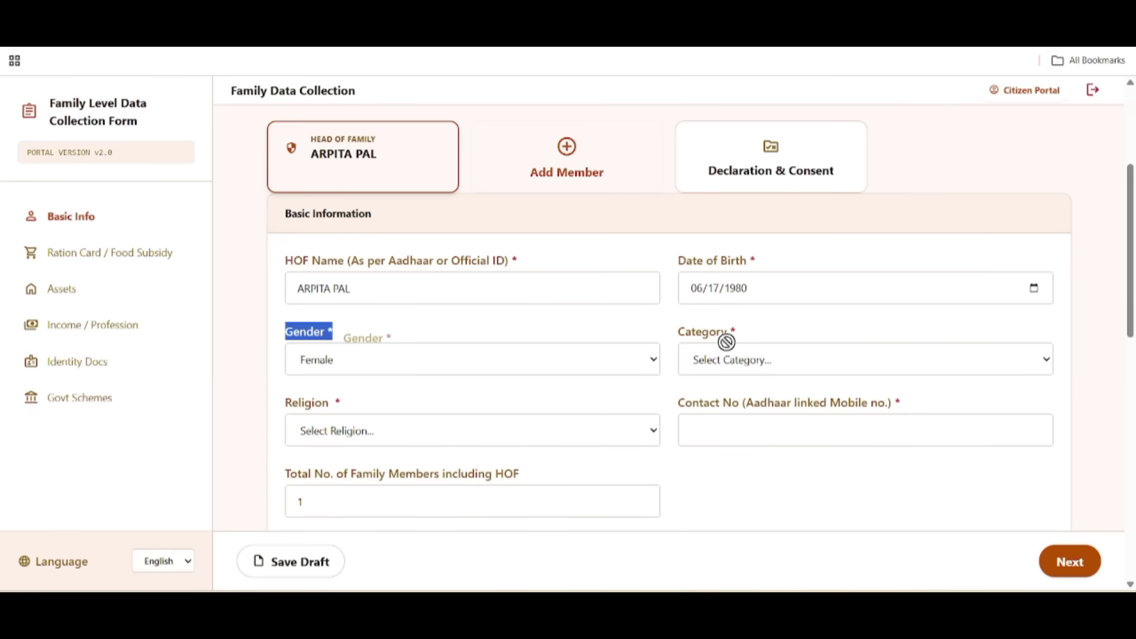
left_click(753, 357)
left_click(734, 404)
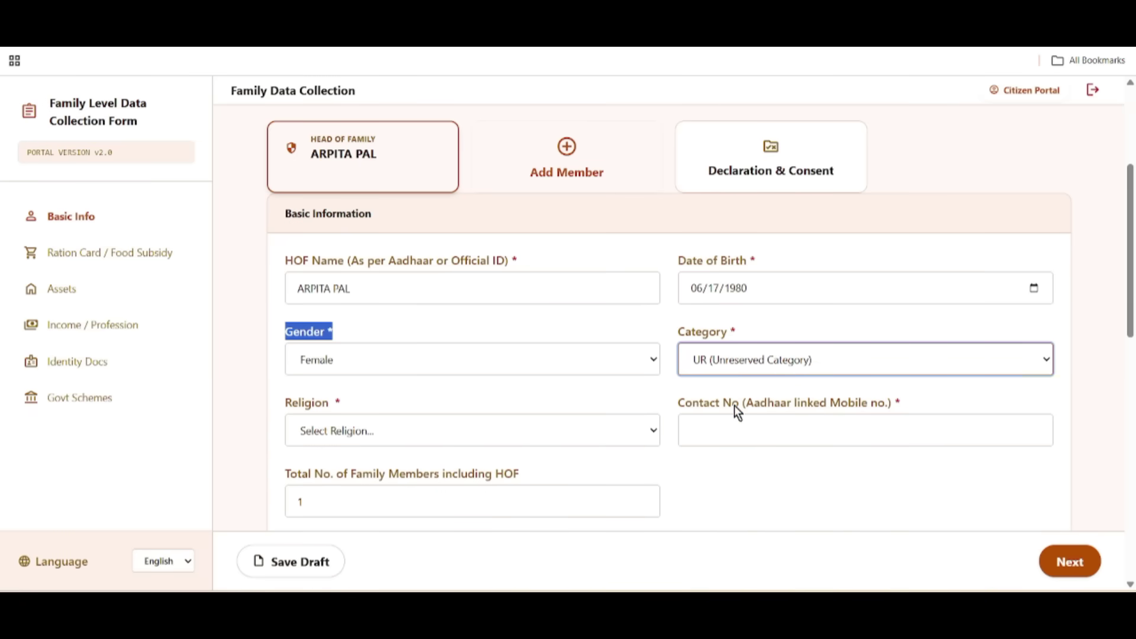
left_click_drag(274, 402, 382, 411)
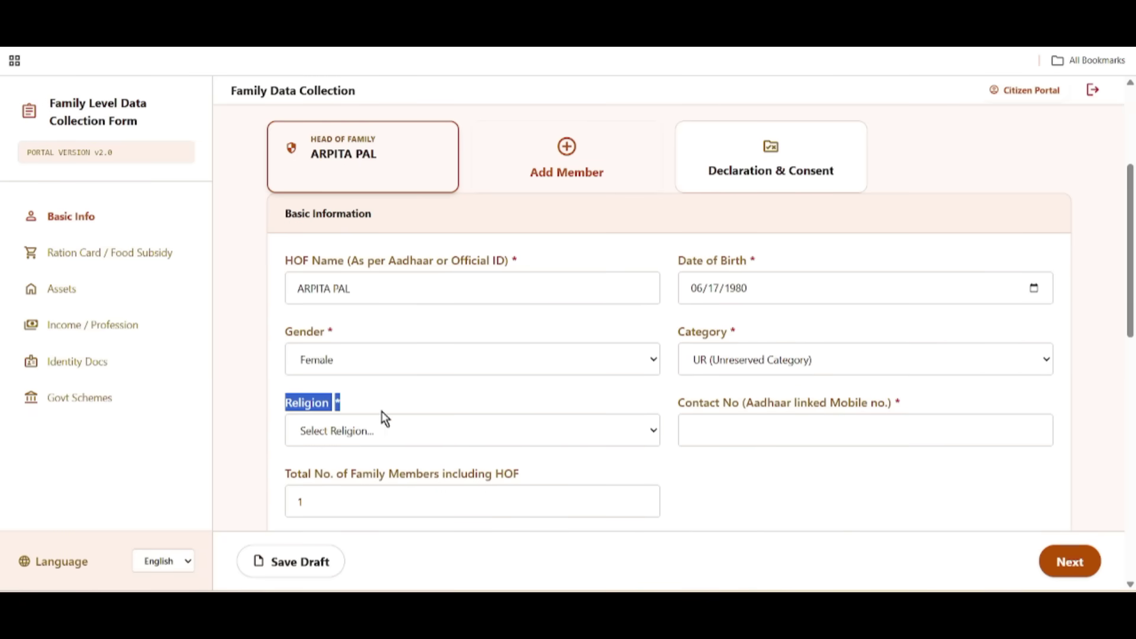
left_click(383, 424)
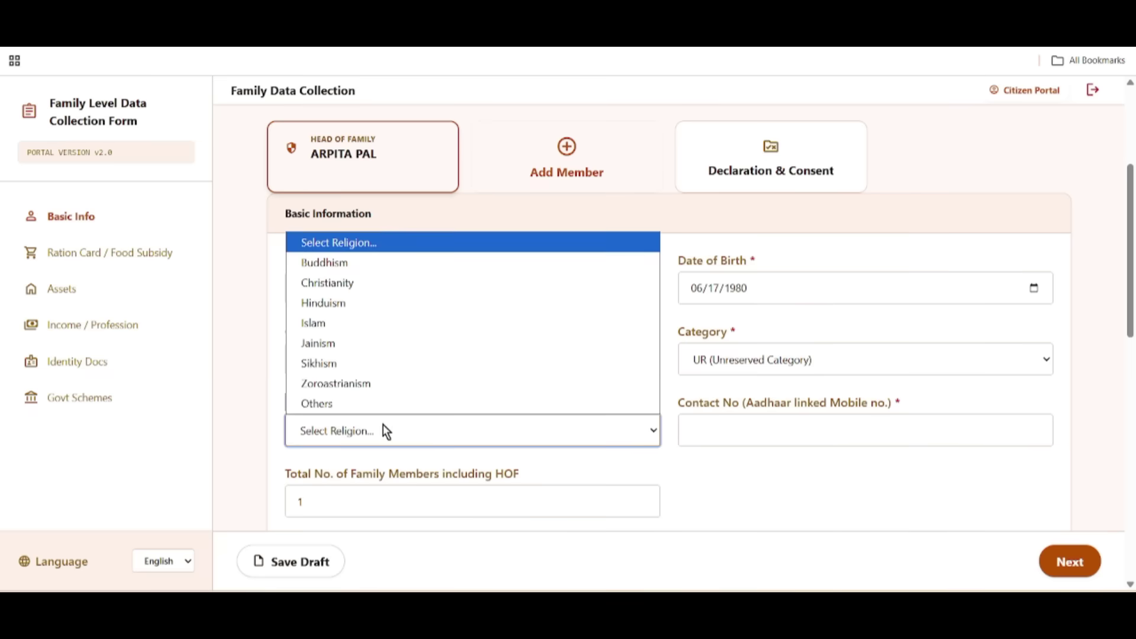
left_click(352, 310)
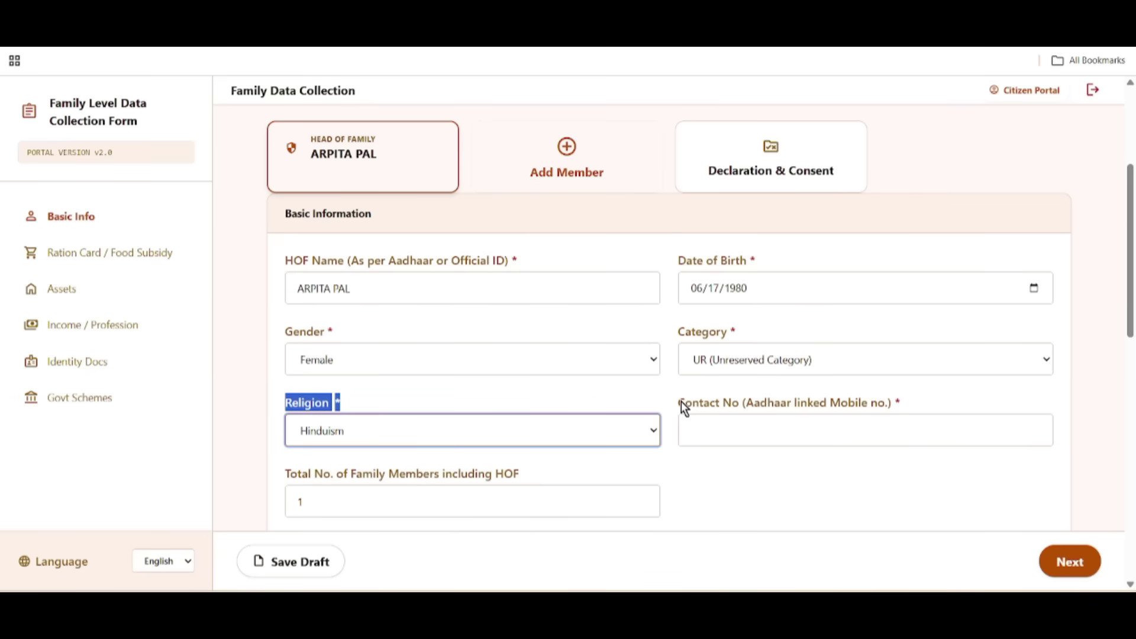
Step: Highlight the Contact No (Aadhaar linked Mobile no.) label and review the form
left_click_drag(681, 403, 946, 404)
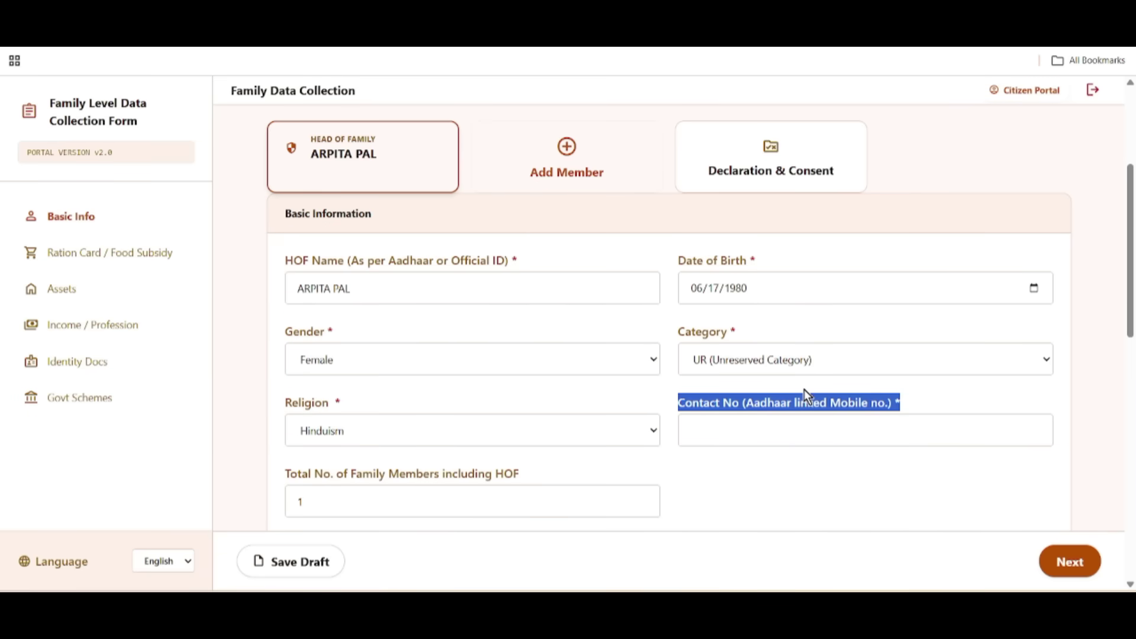
left_click(823, 521)
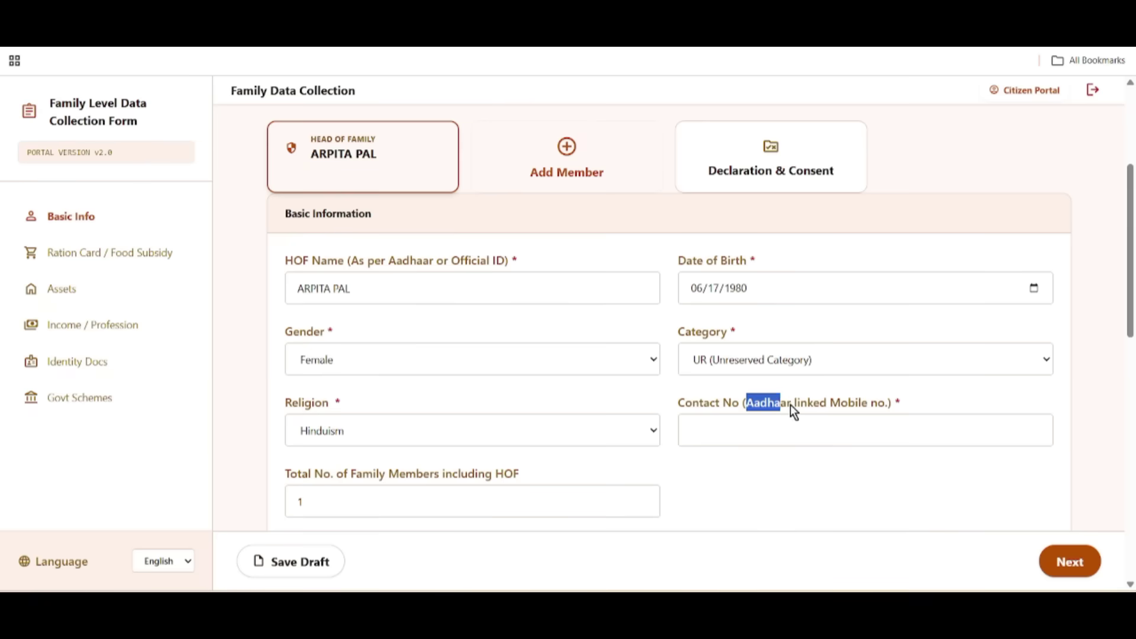
left_click_drag(791, 405, 900, 406)
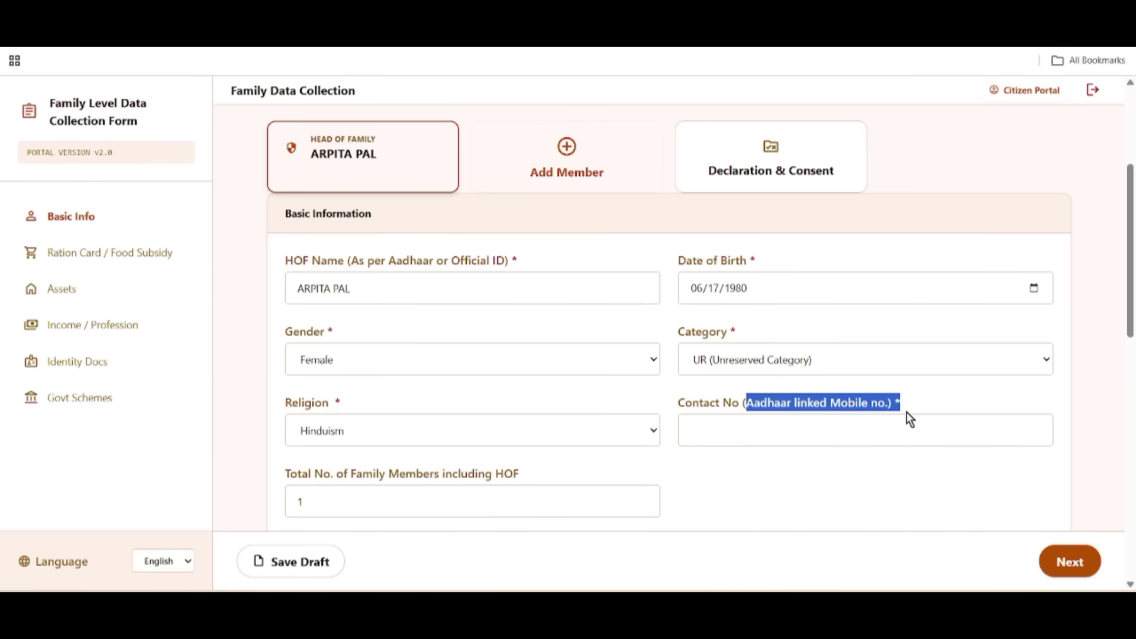
left_click_drag(678, 407, 694, 407)
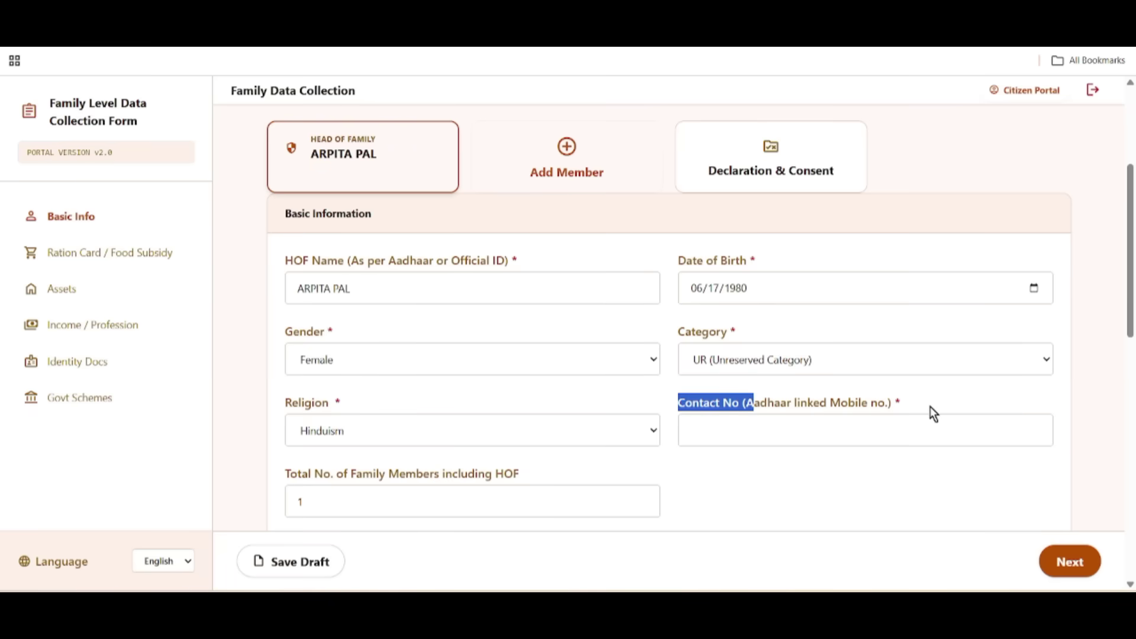
scroll(931, 444, "down", 7)
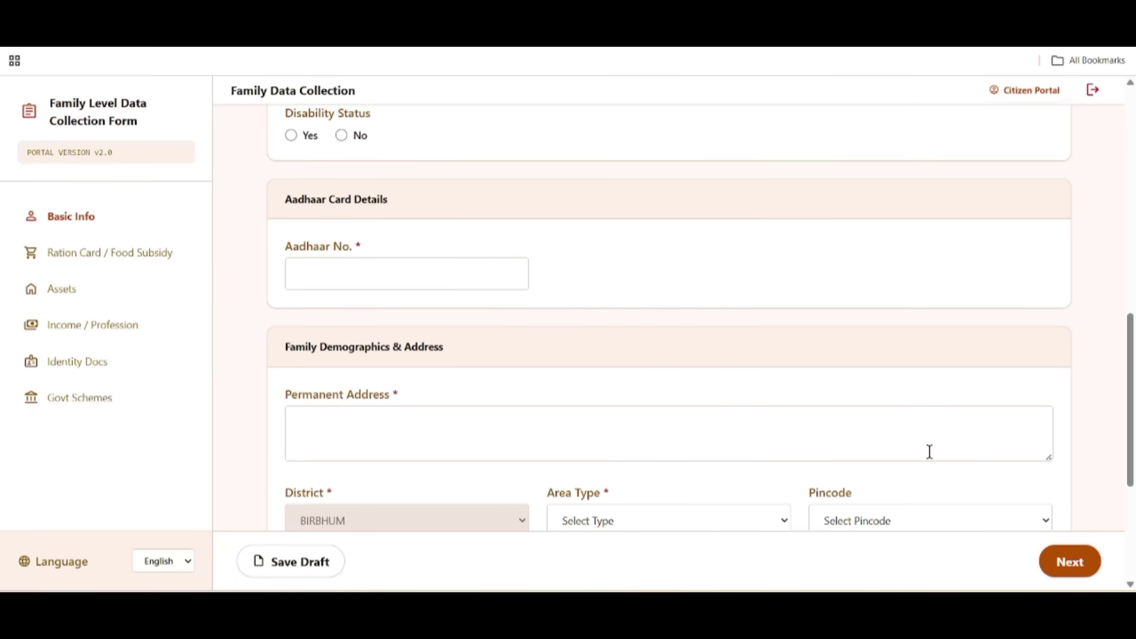
scroll(461, 237, "up", 1)
scroll(428, 210, "up", 1)
left_click_drag(283, 178, 487, 196)
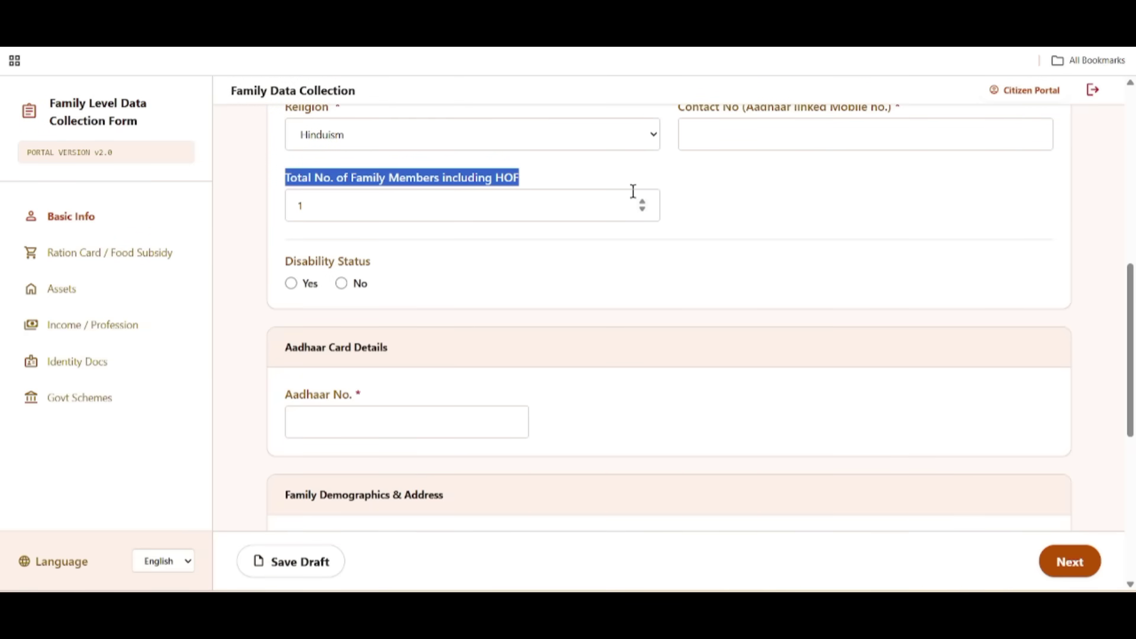
scroll(634, 191, "up", 8)
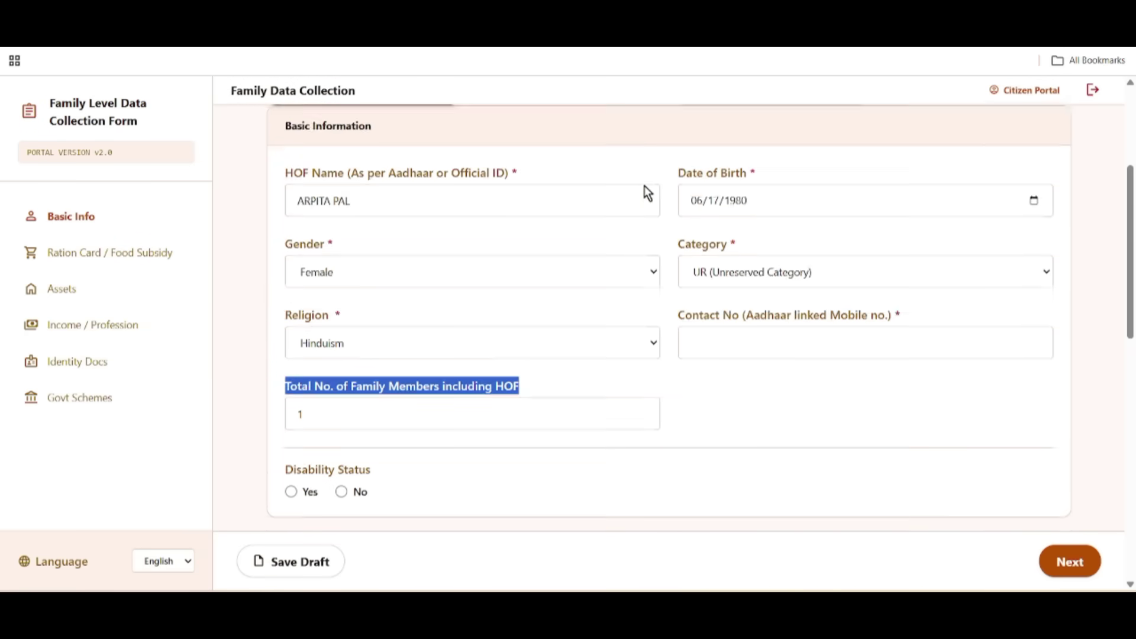
scroll(505, 282, "down", 3)
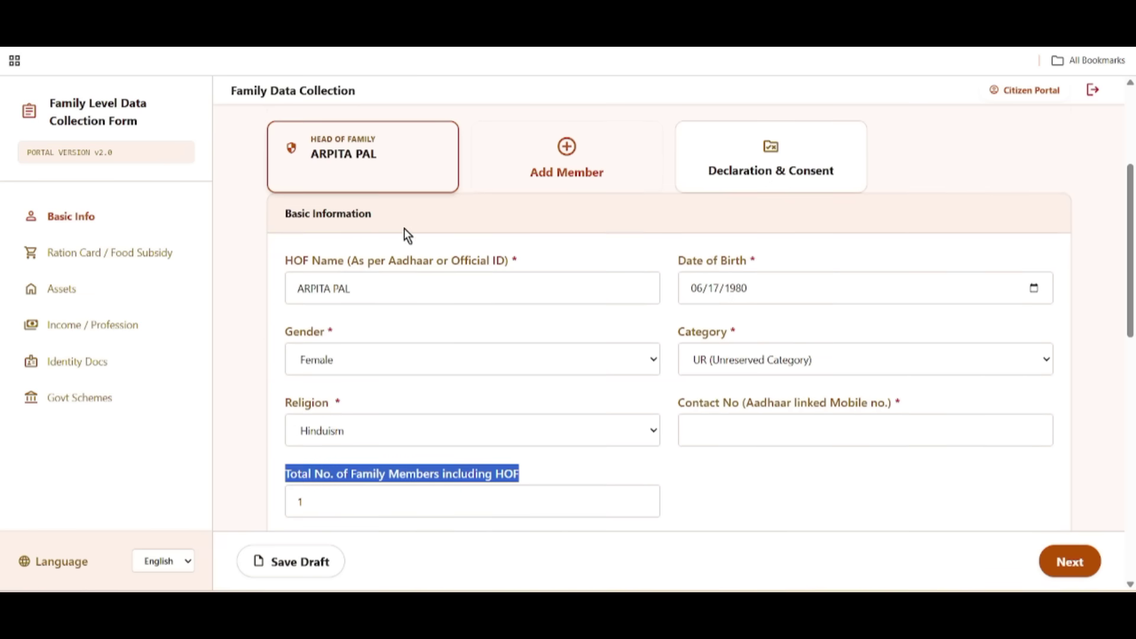
Step: Add Members 2, 3 and 4, then delete the Member 4, 3 and 2 cards
left_click(571, 155)
left_click(738, 261)
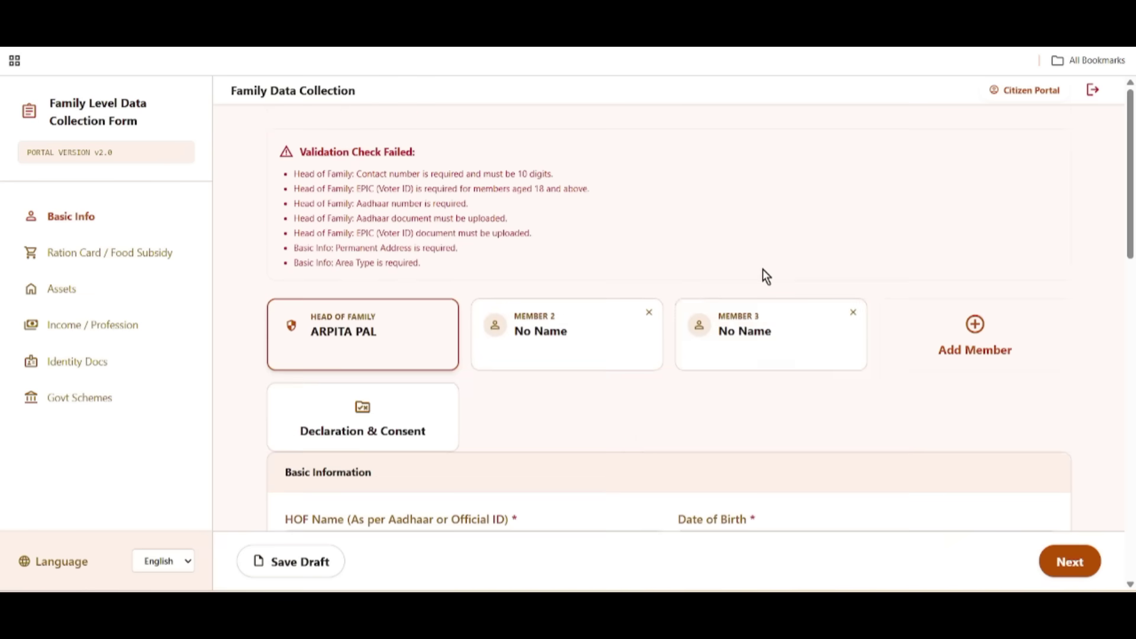
scroll(829, 248, "down", 4)
scroll(900, 221, "up", 4)
left_click(927, 246)
scroll(928, 245, "down", 5)
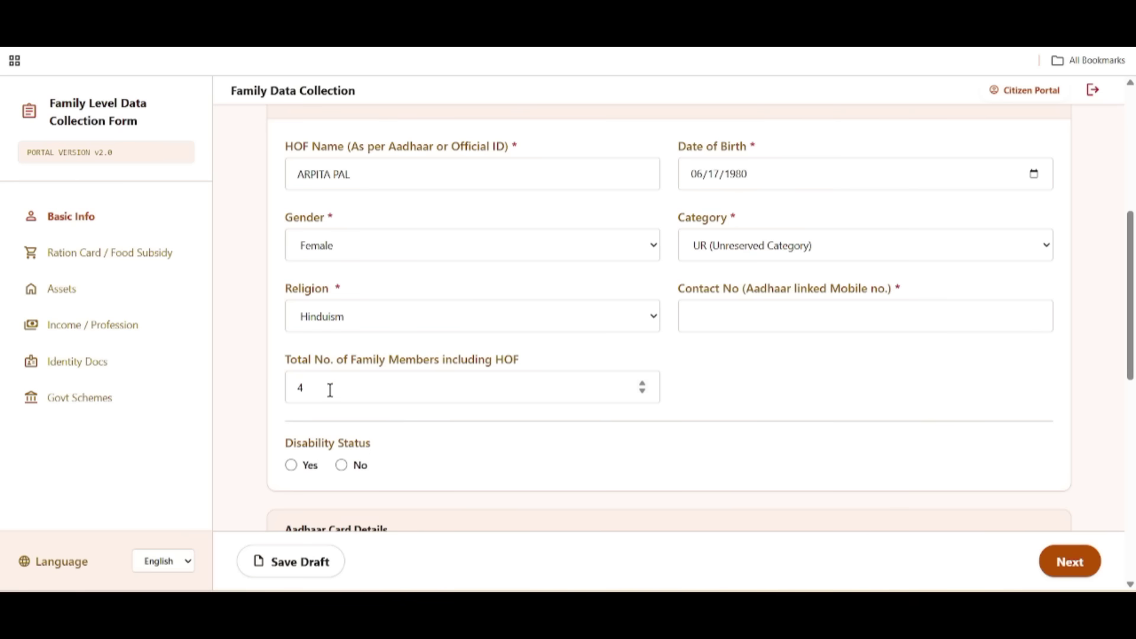
scroll(317, 386, "up", 4)
scroll(323, 382, "up", 3)
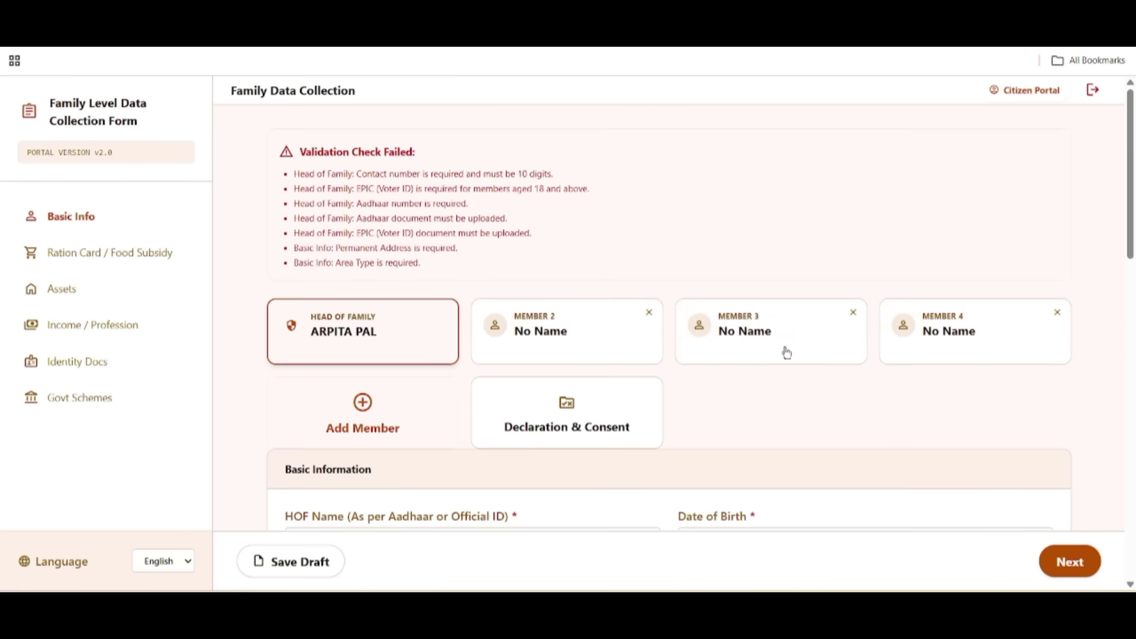
left_click(1057, 312)
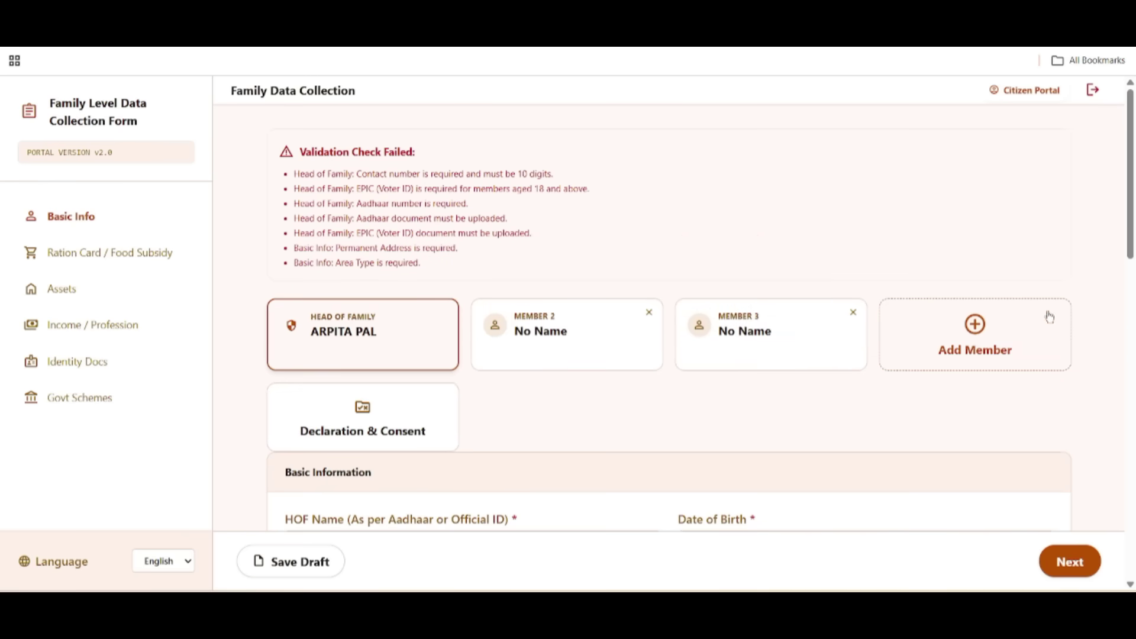
left_click(852, 312)
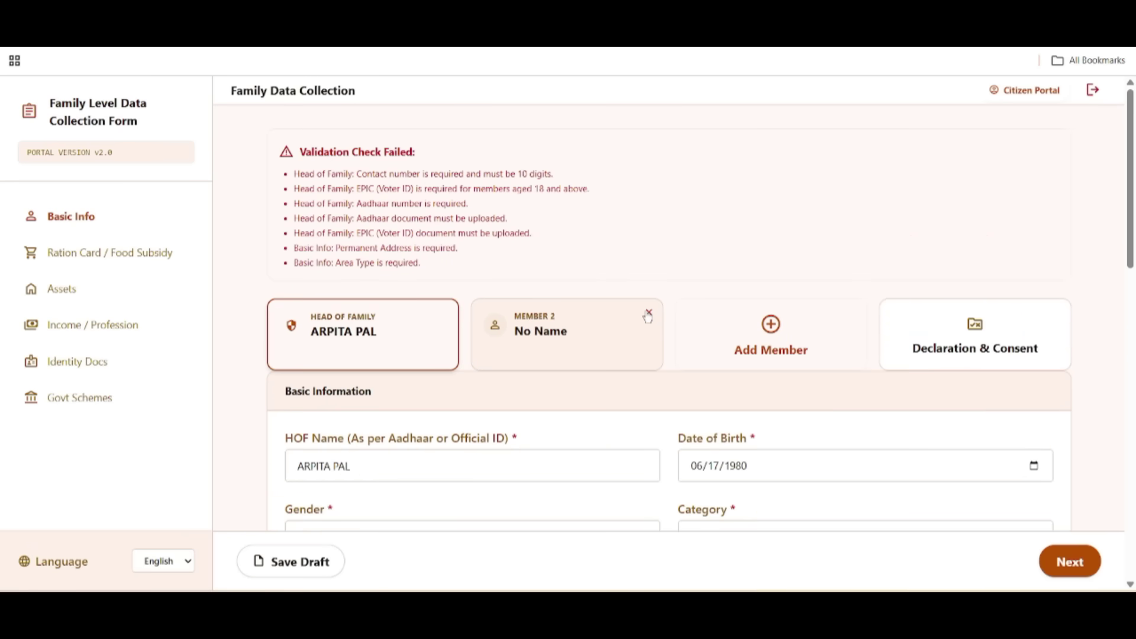
left_click(649, 312)
Step: Scroll down to the Disability Status question and highlight it
scroll(666, 390, "down", 7)
scroll(665, 390, "down", 1)
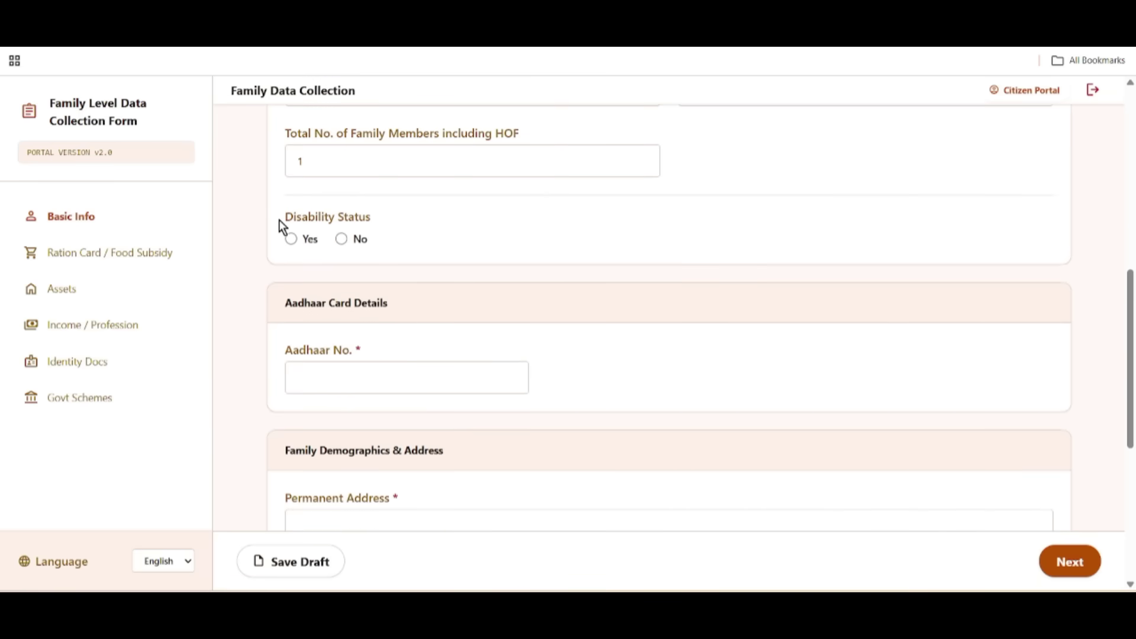
left_click_drag(278, 219, 388, 232)
left_click(358, 247)
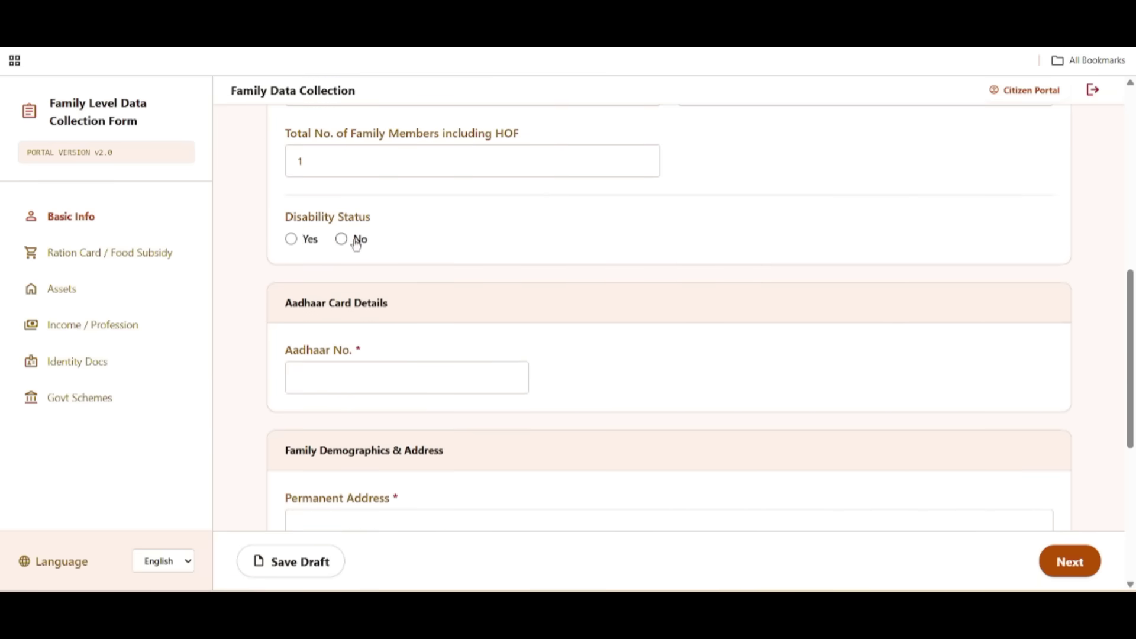
Step: Set Disability Status to Yes to view certificate fields, then change it to No
left_click(291, 239)
triple_click(293, 282)
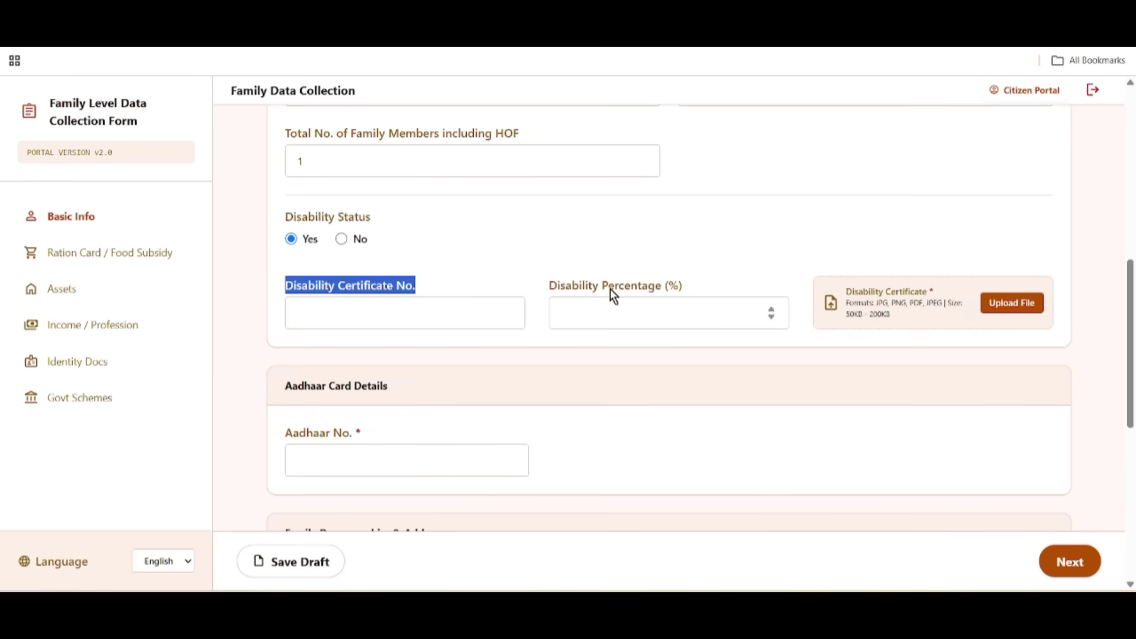
left_click_drag(551, 288, 698, 299)
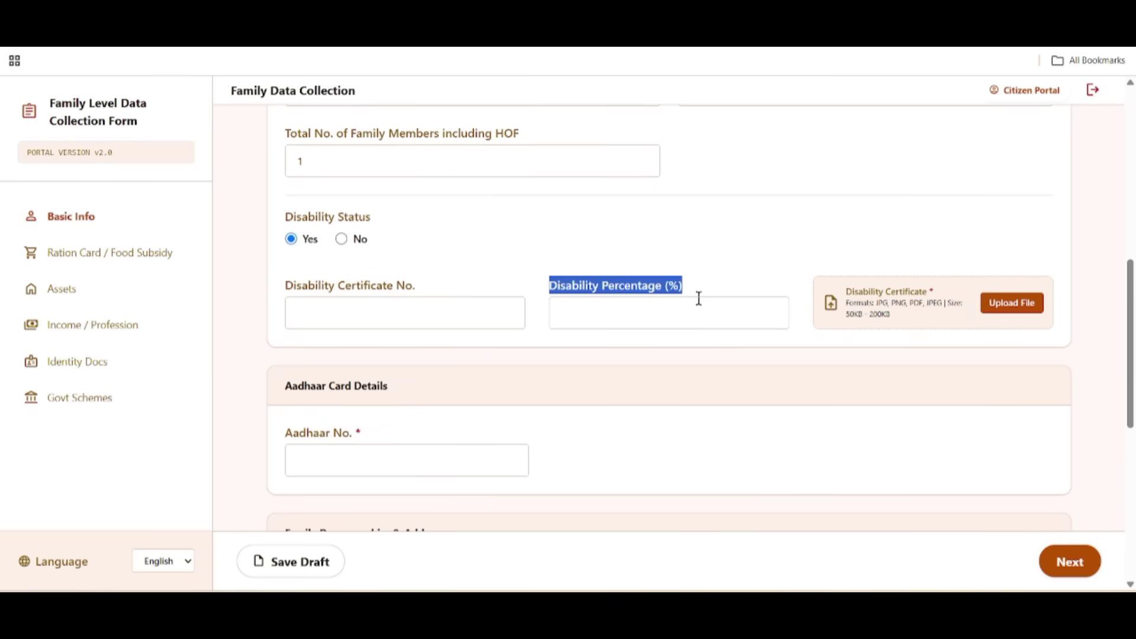
left_click_drag(835, 284, 987, 301)
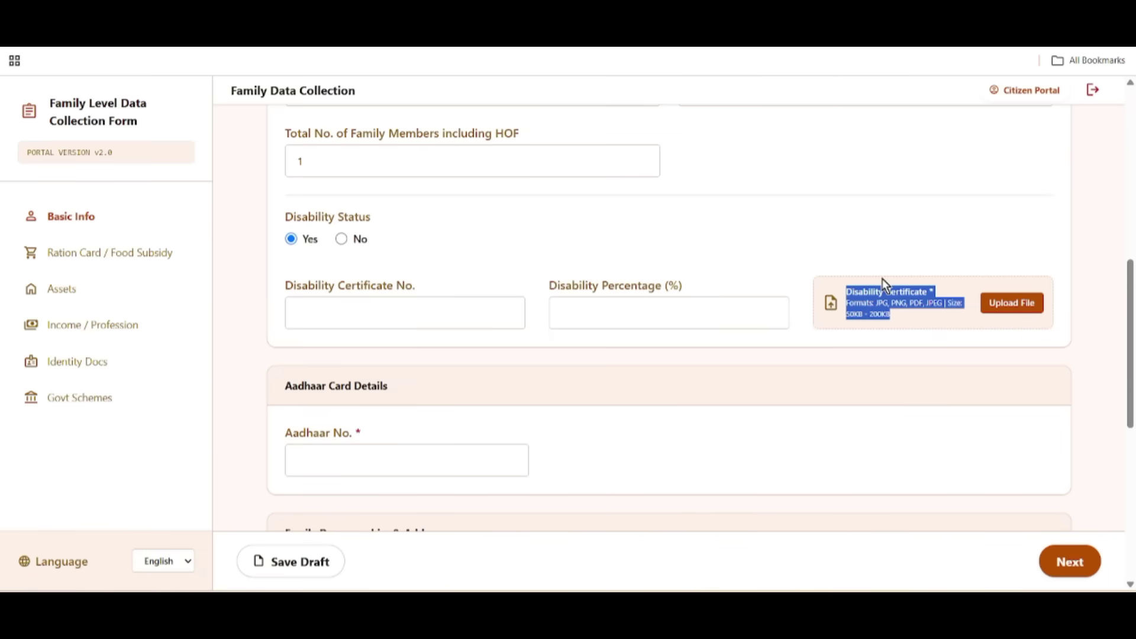
left_click(342, 239)
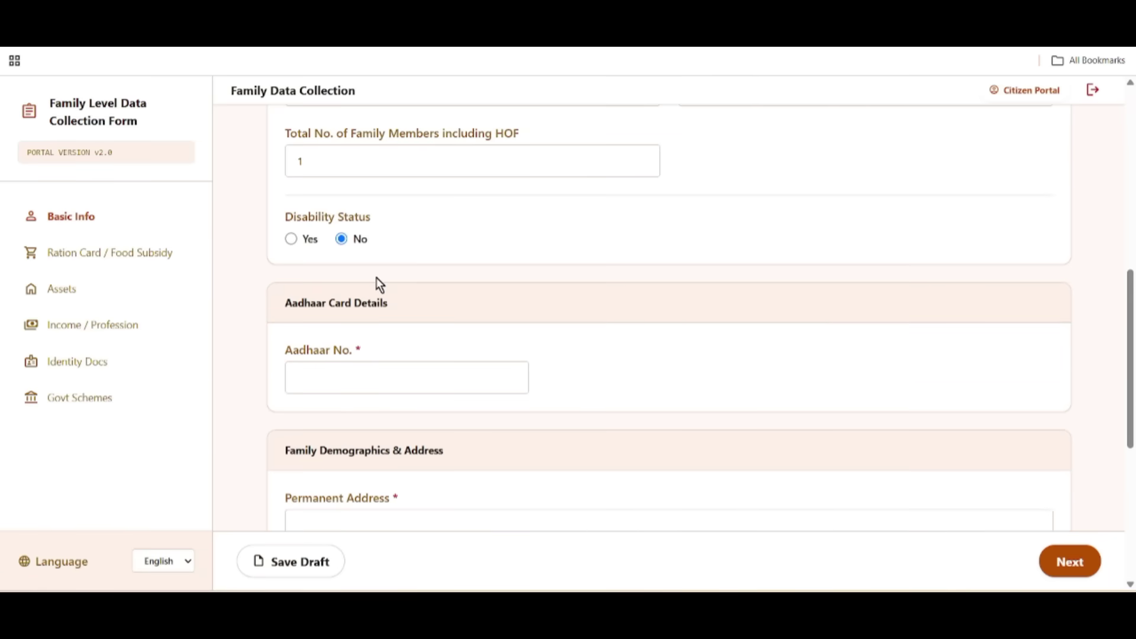
Step: Start the Aadhaar No. entry and review the Aadhaar Card Document's 50KB - 200KB limit
left_click_drag(289, 302, 414, 318)
scroll(516, 320, "down", 3)
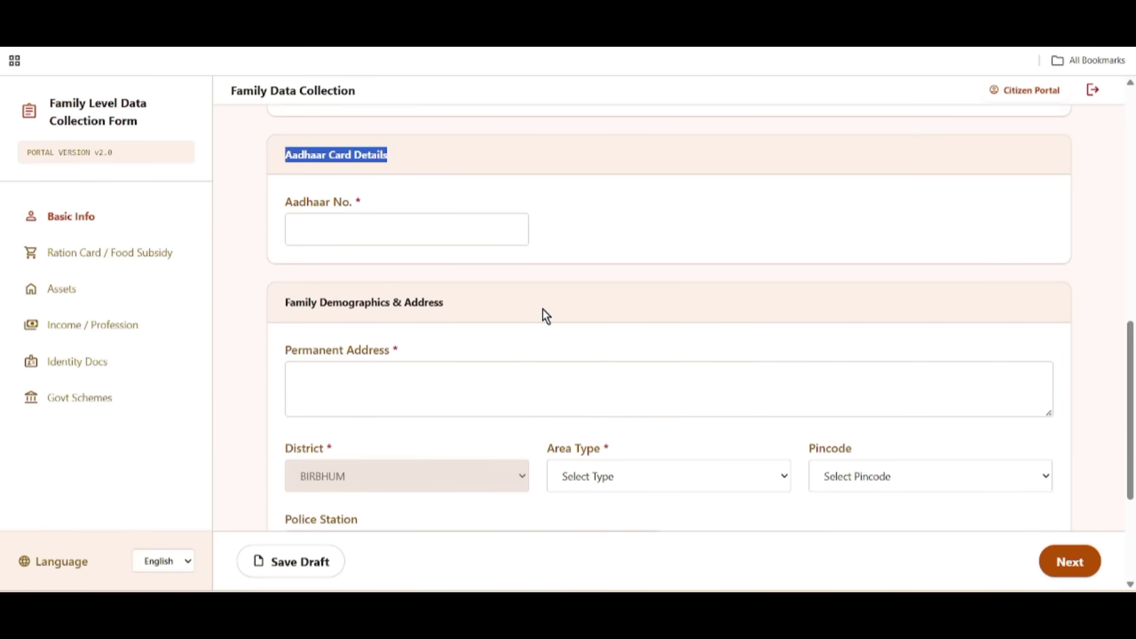
left_click_drag(254, 189, 388, 215)
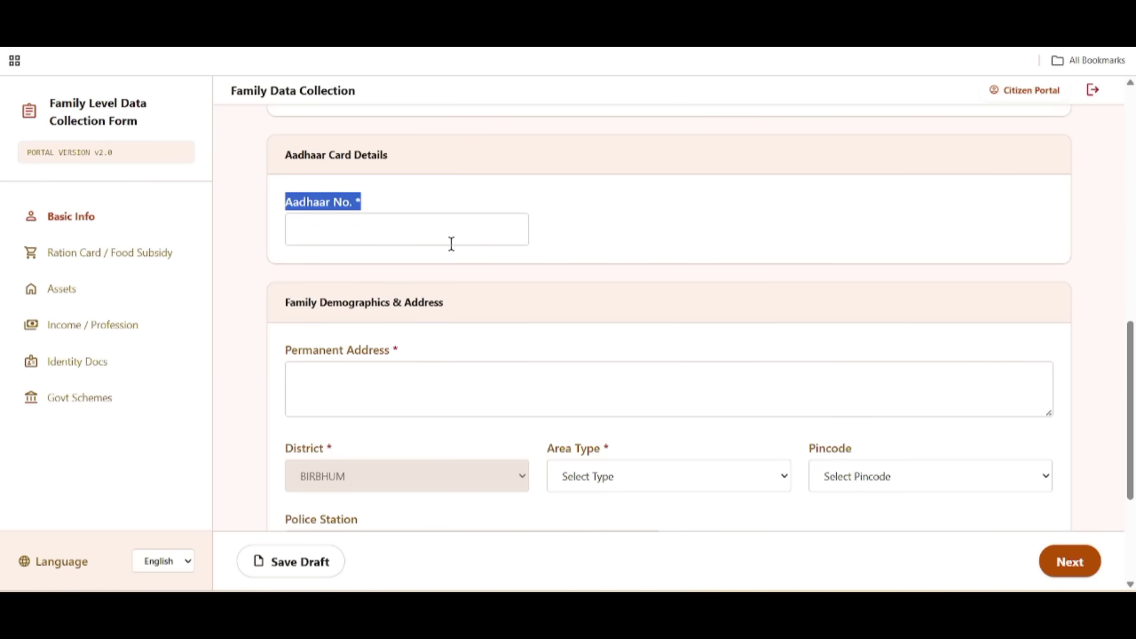
left_click(457, 220)
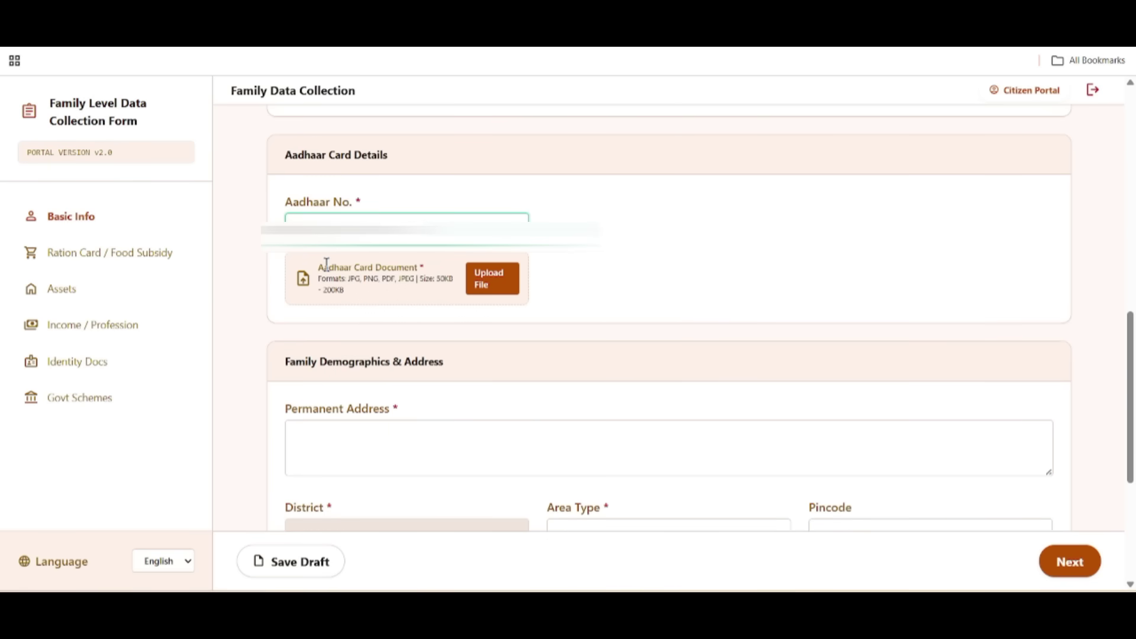
left_click_drag(320, 266, 441, 278)
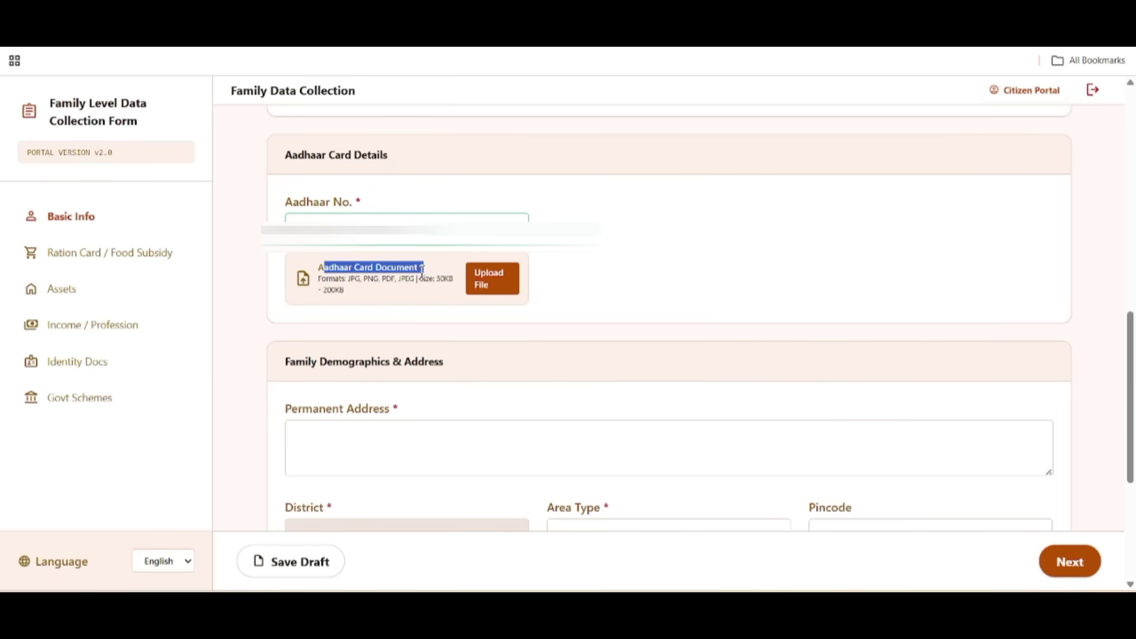
left_click_drag(429, 278, 447, 298)
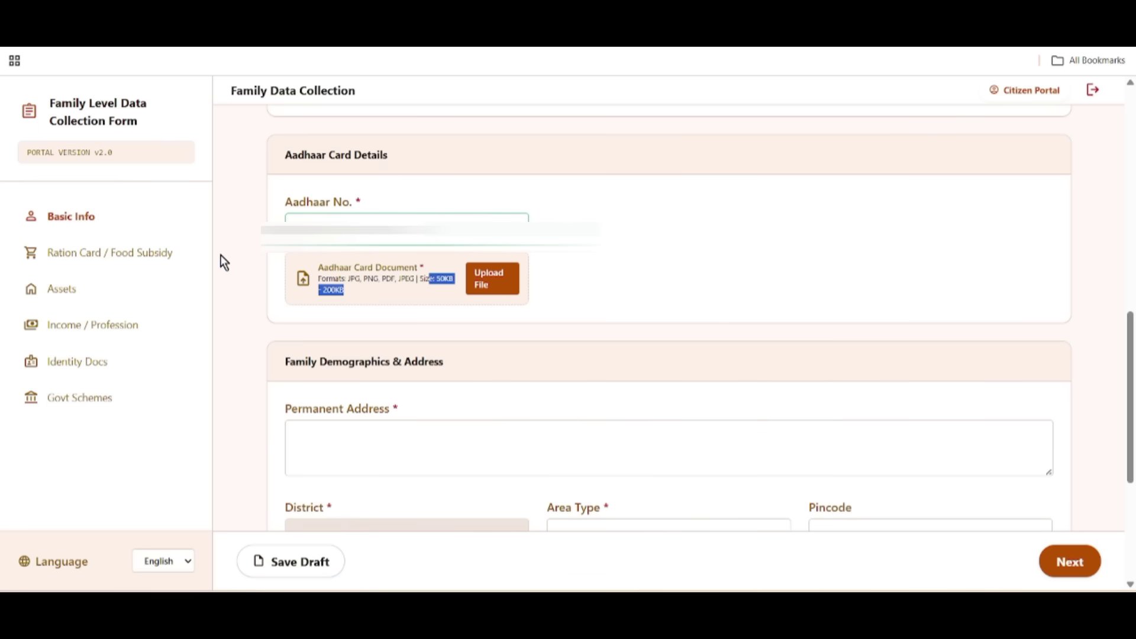
Step: Set the permanent address area type to Urban, leaving Pincode unselected
scroll(444, 355, "down", 3)
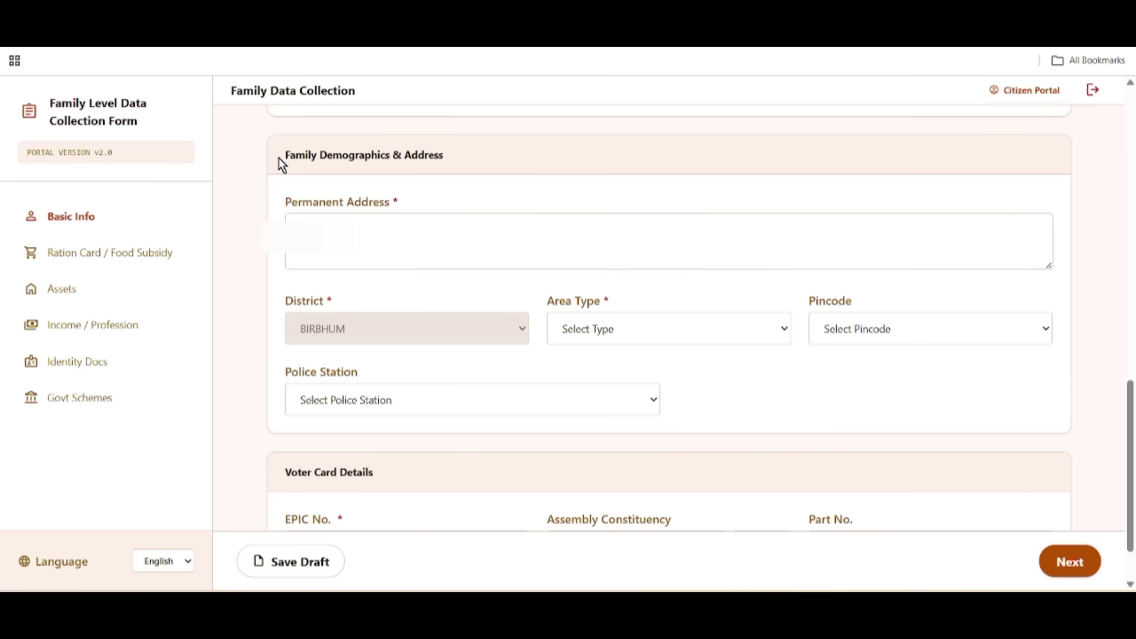
left_click_drag(280, 157, 459, 173)
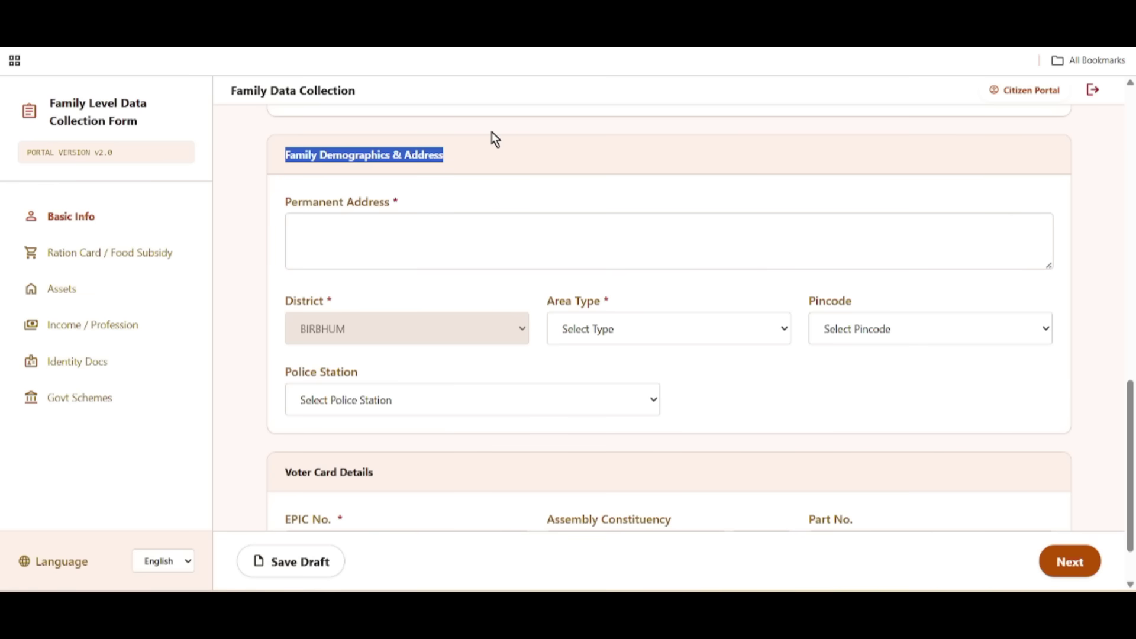
left_click_drag(284, 201, 701, 231)
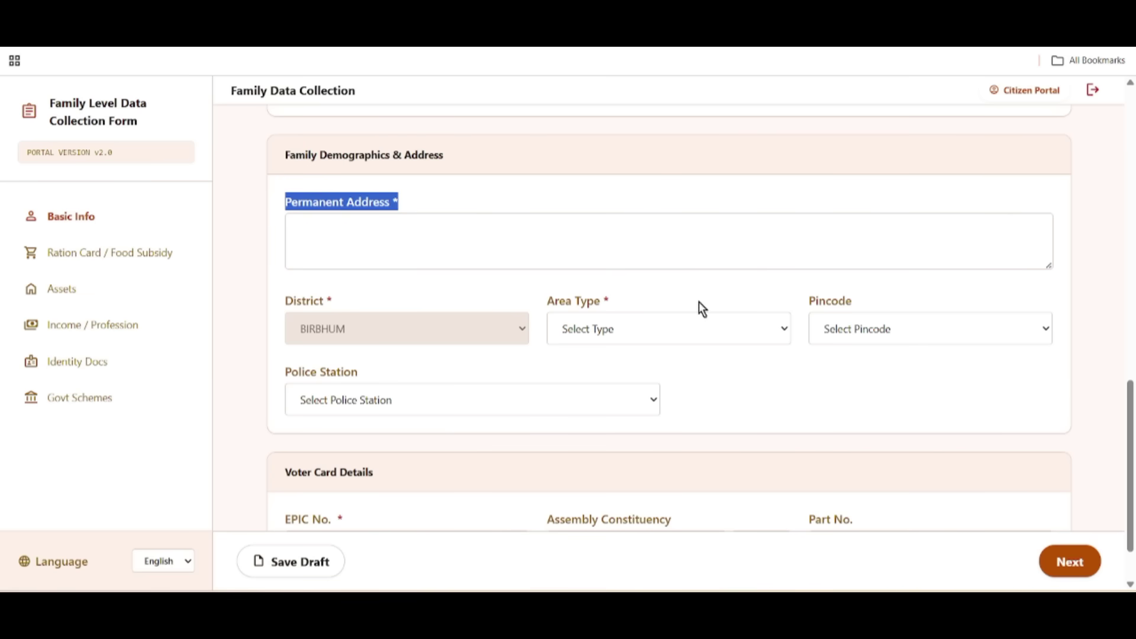
left_click_drag(285, 300, 356, 314)
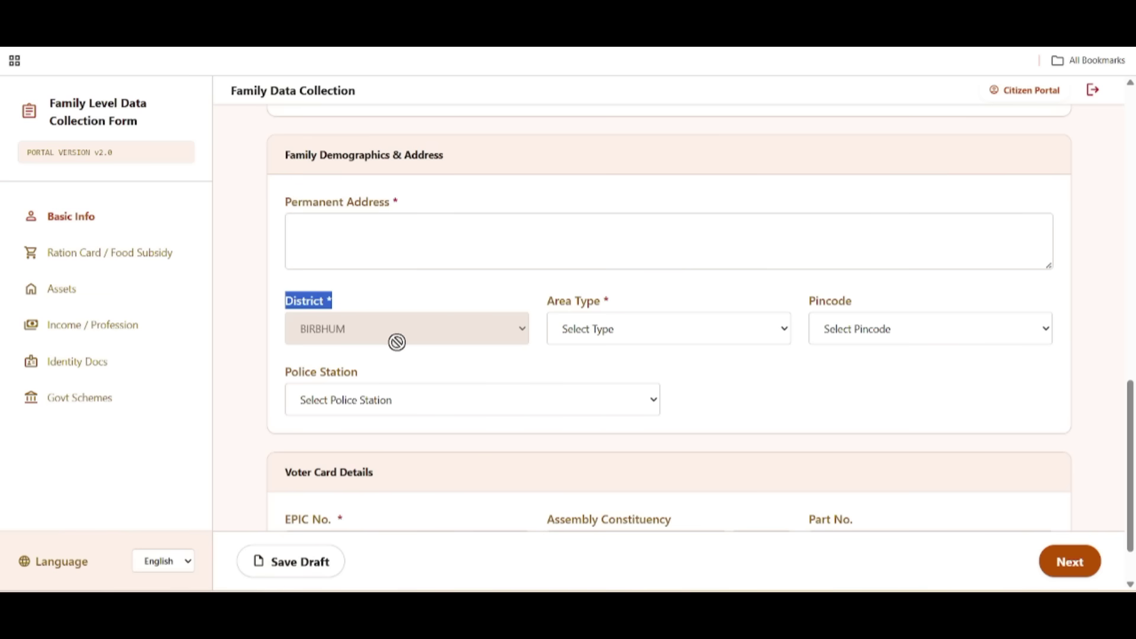
left_click_drag(549, 296, 653, 339)
left_click(642, 335)
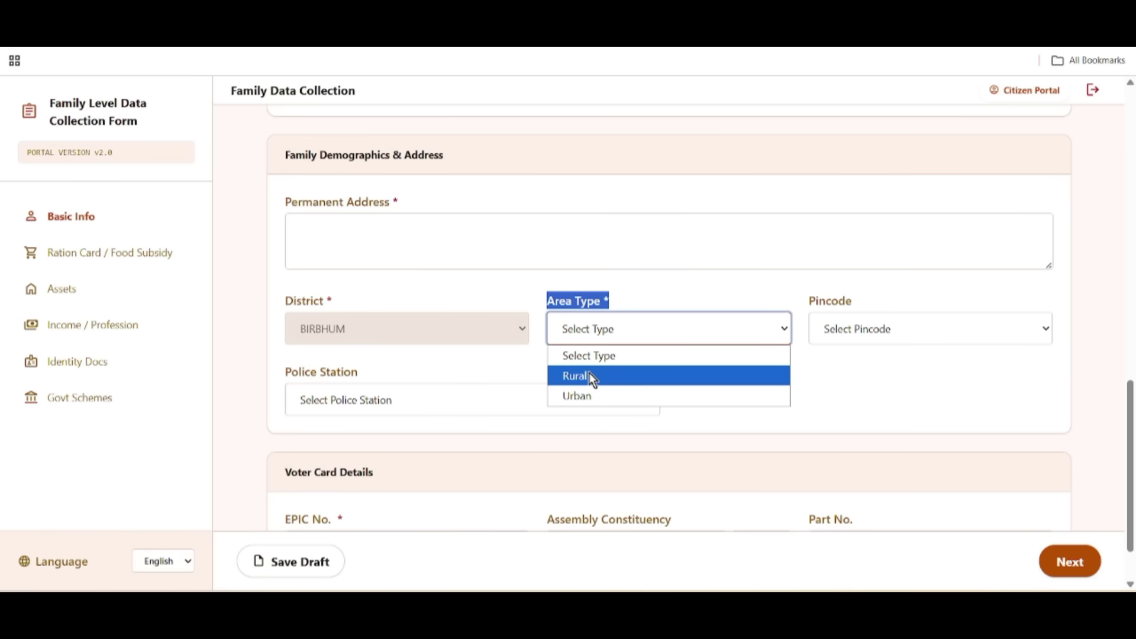
left_click(590, 394)
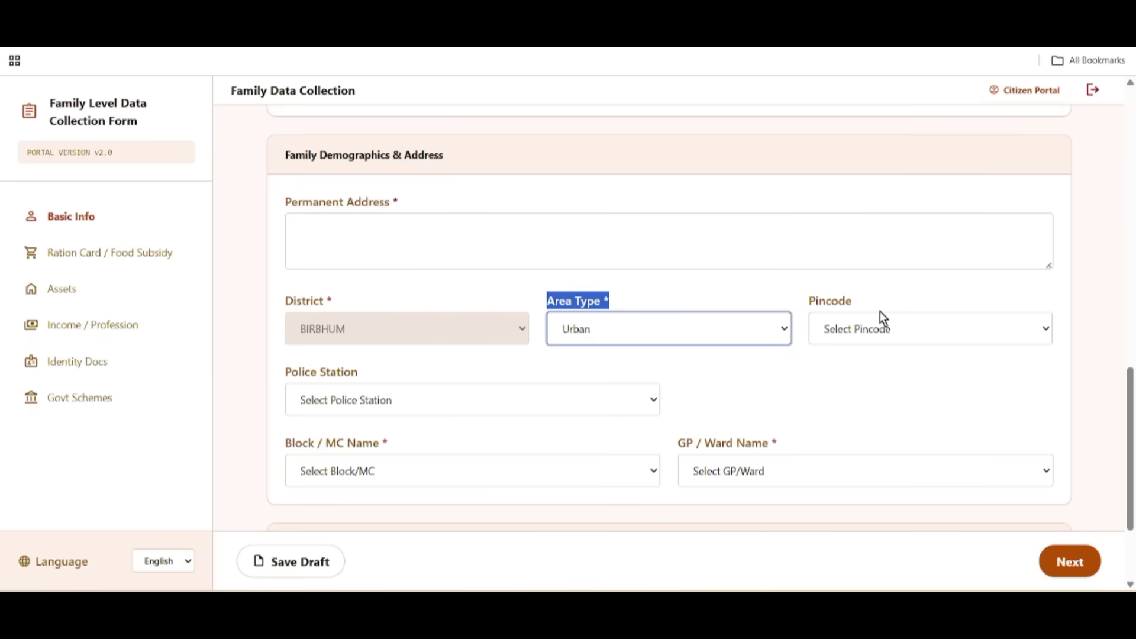
left_click_drag(811, 324, 902, 298)
left_click(878, 332)
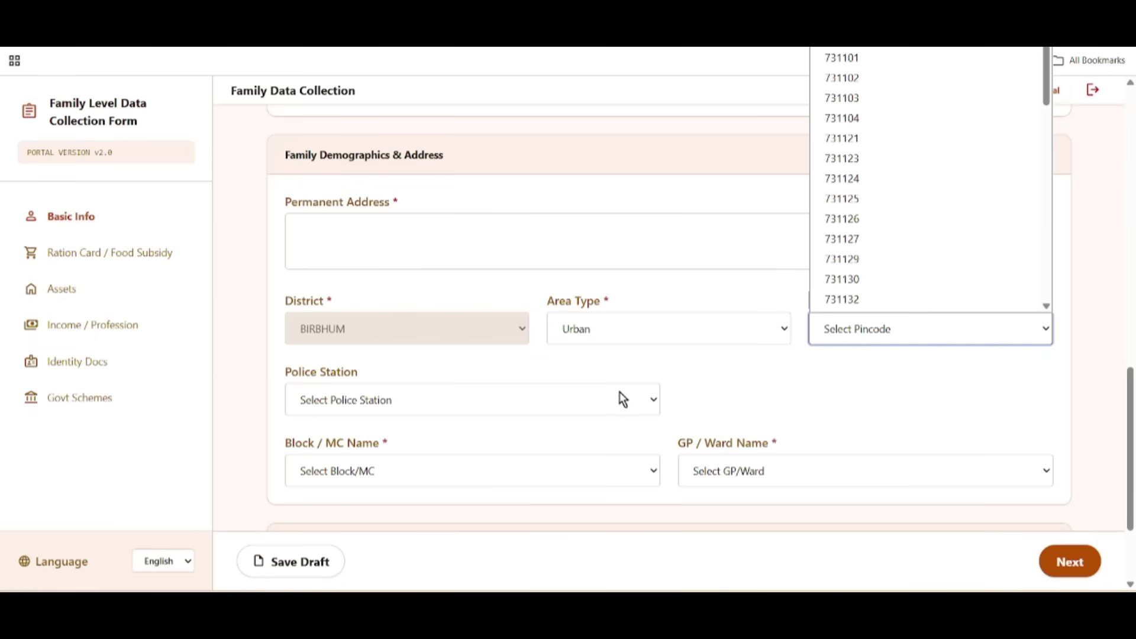
left_click(736, 255)
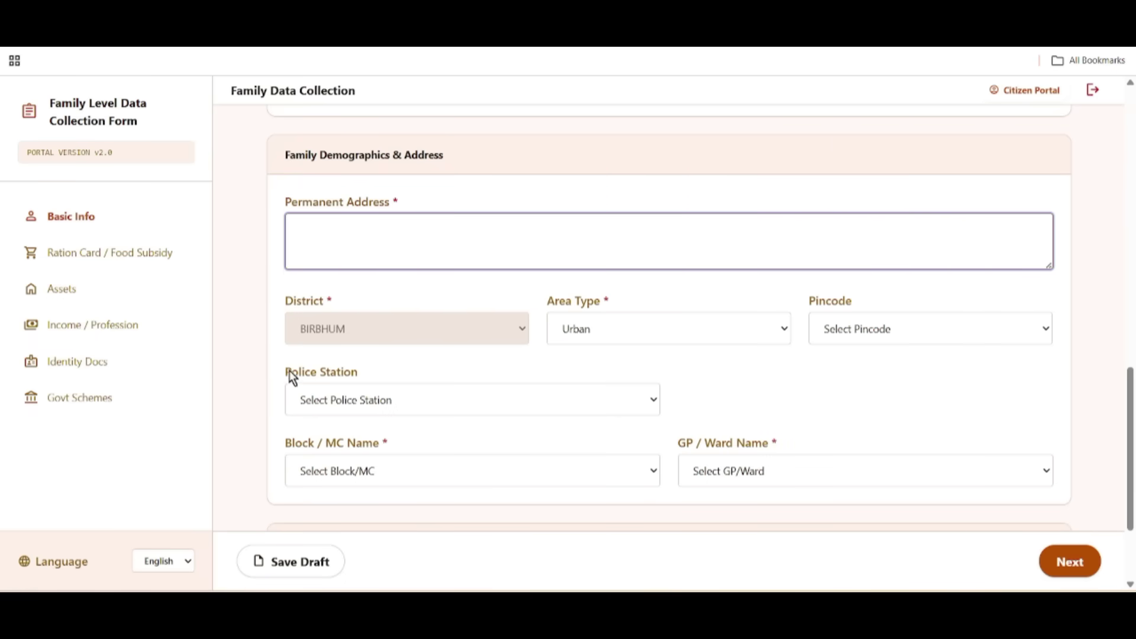
Step: Choose Margarm PS, block Dubrajpur and ward Dubrajpur (M) - Ward No.4
left_click_drag(290, 374, 383, 376)
left_click(397, 404)
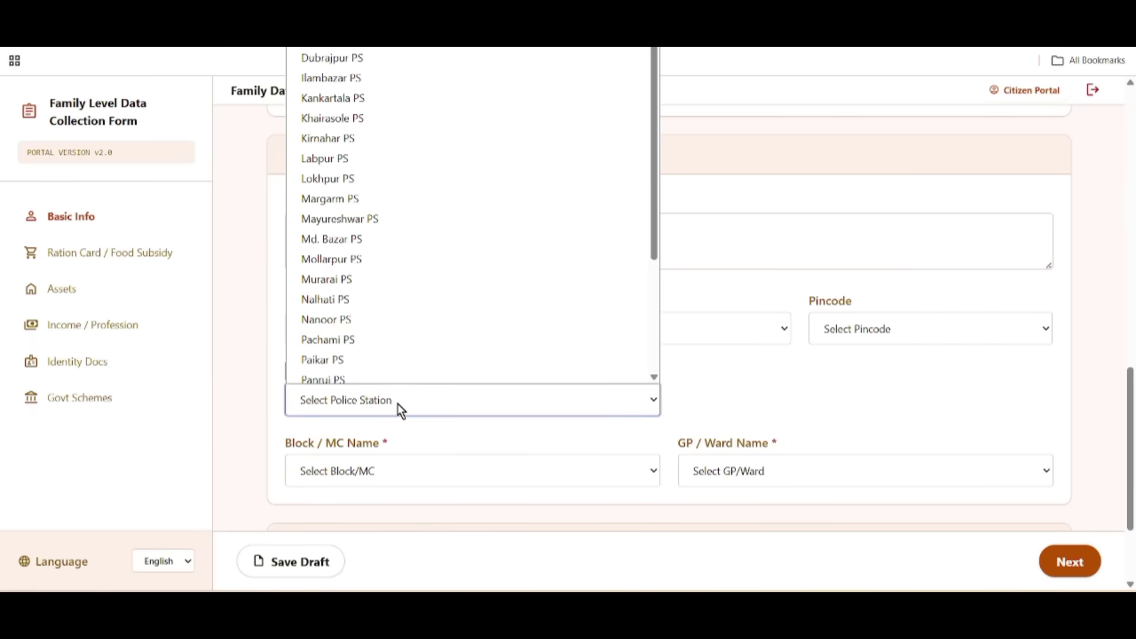
left_click(401, 191)
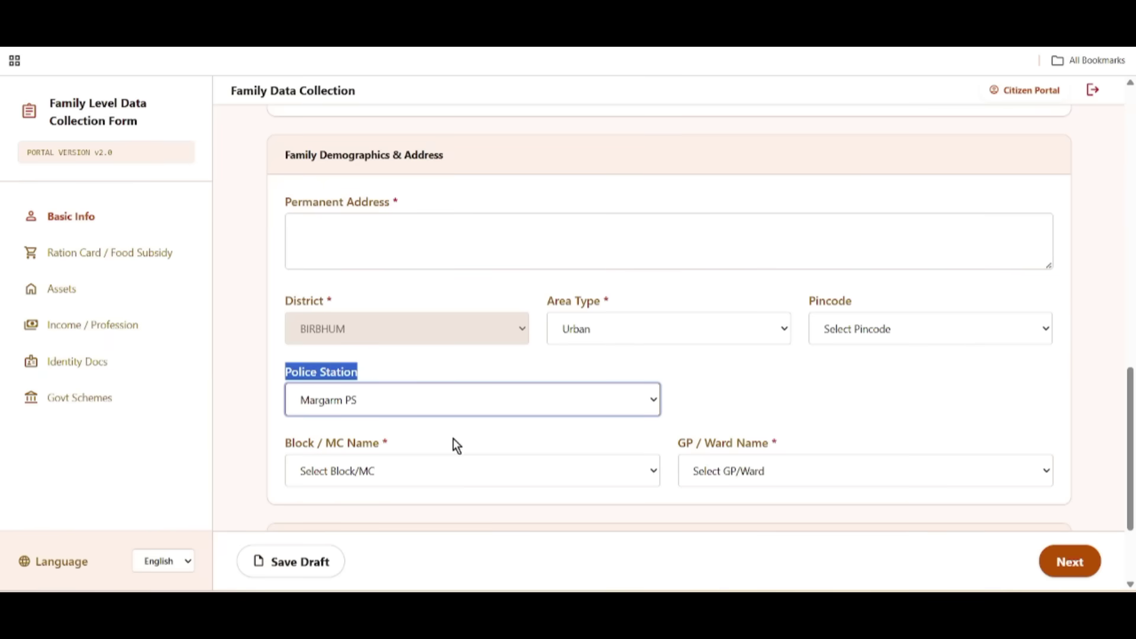
left_click_drag(289, 443, 408, 450)
left_click(395, 467)
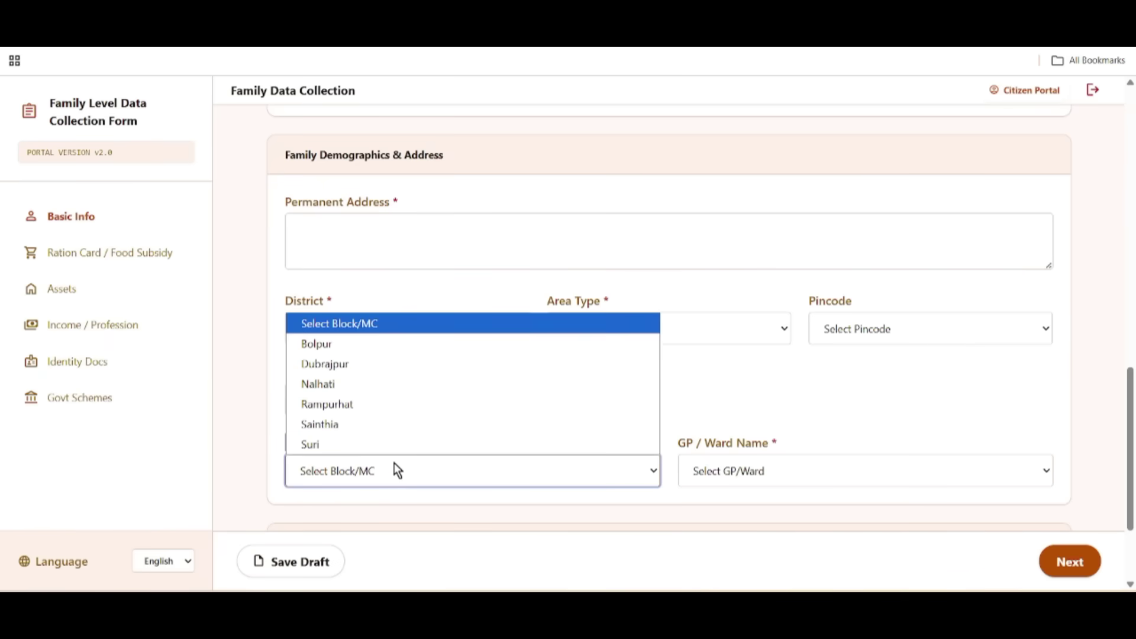
left_click(387, 367)
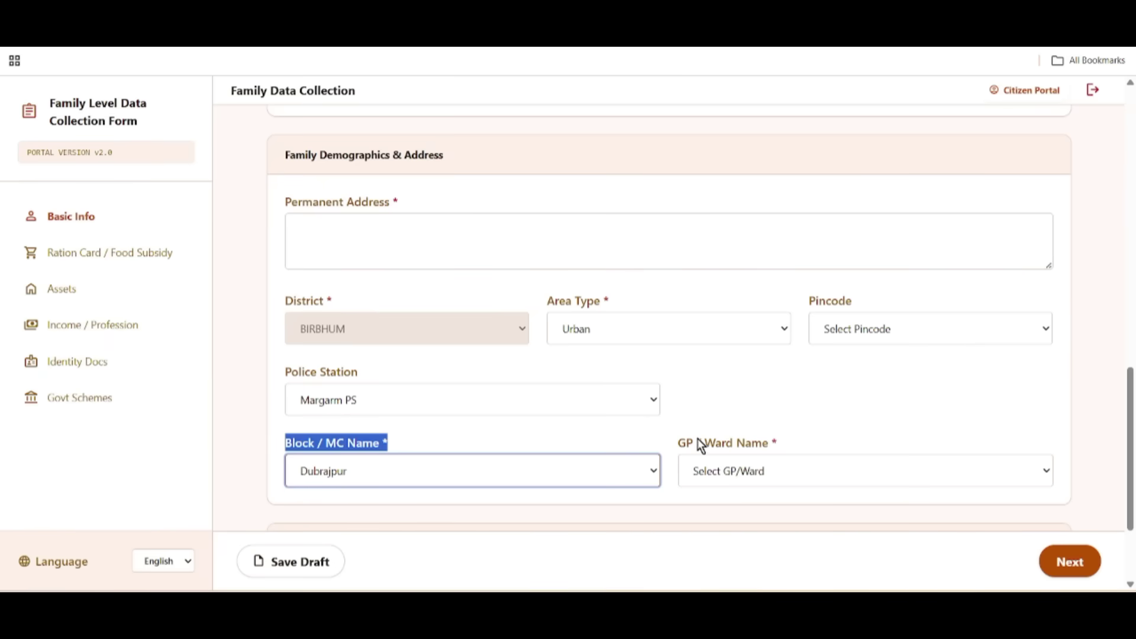
left_click_drag(695, 444, 796, 445)
left_click(743, 471)
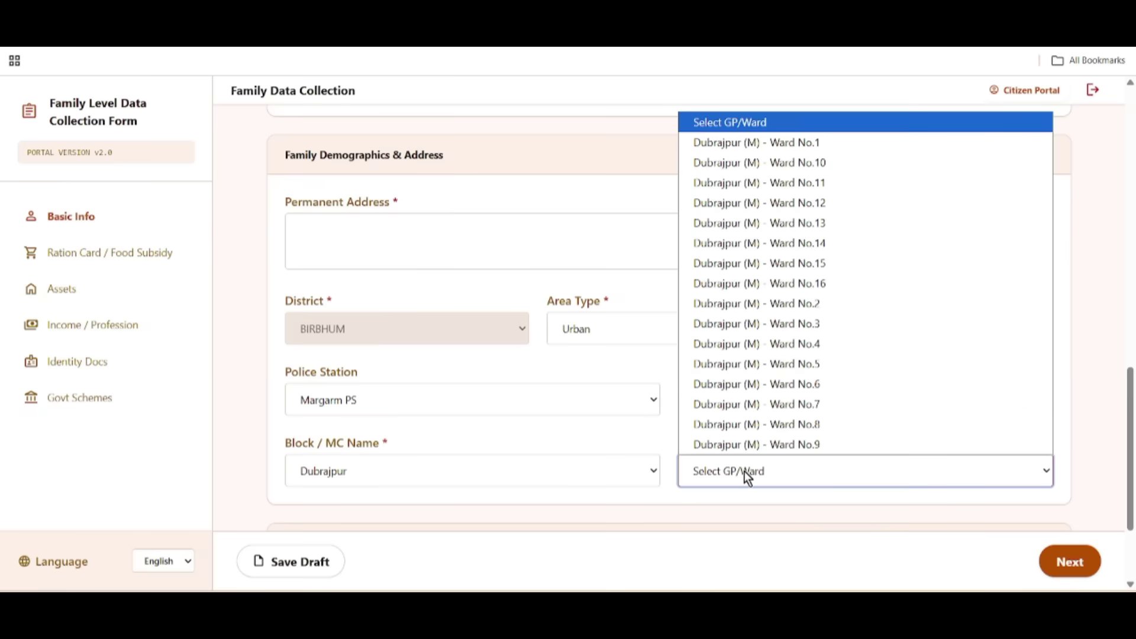
left_click(760, 345)
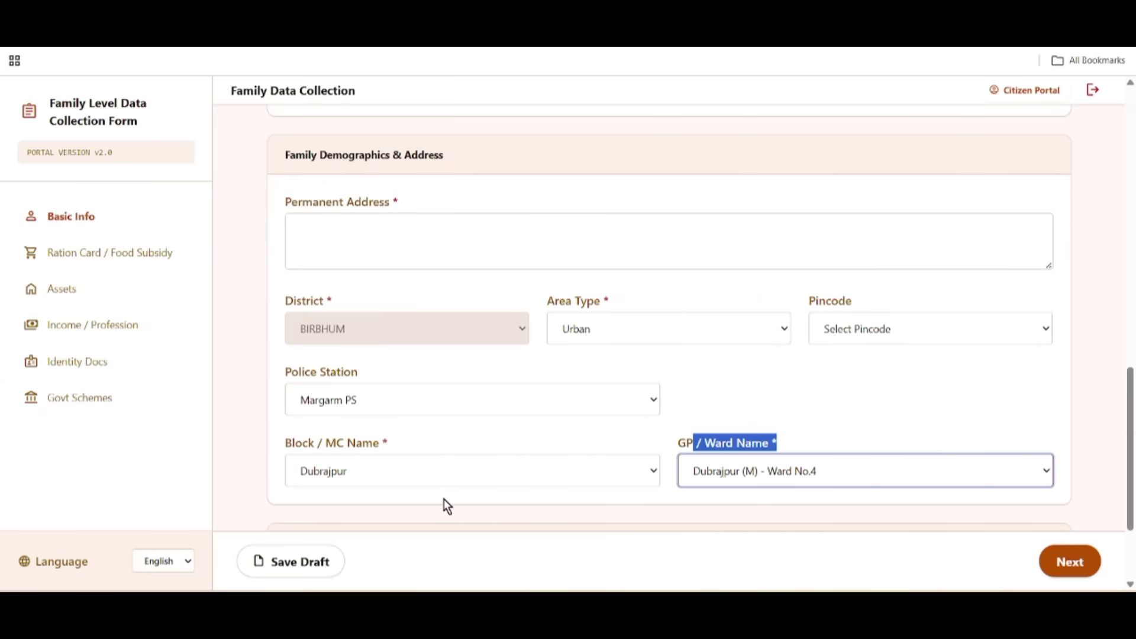
scroll(459, 500, "down", 3)
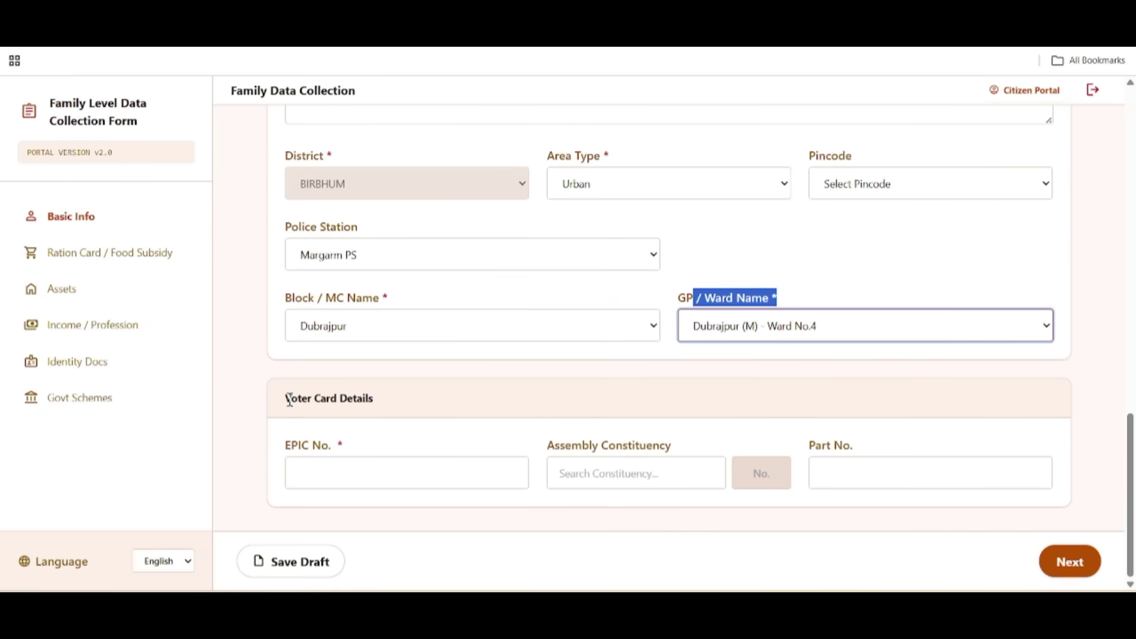
Step: Set the Voter Card Assembly Constituency to 10 - Kumargram
left_click_drag(291, 397, 417, 409)
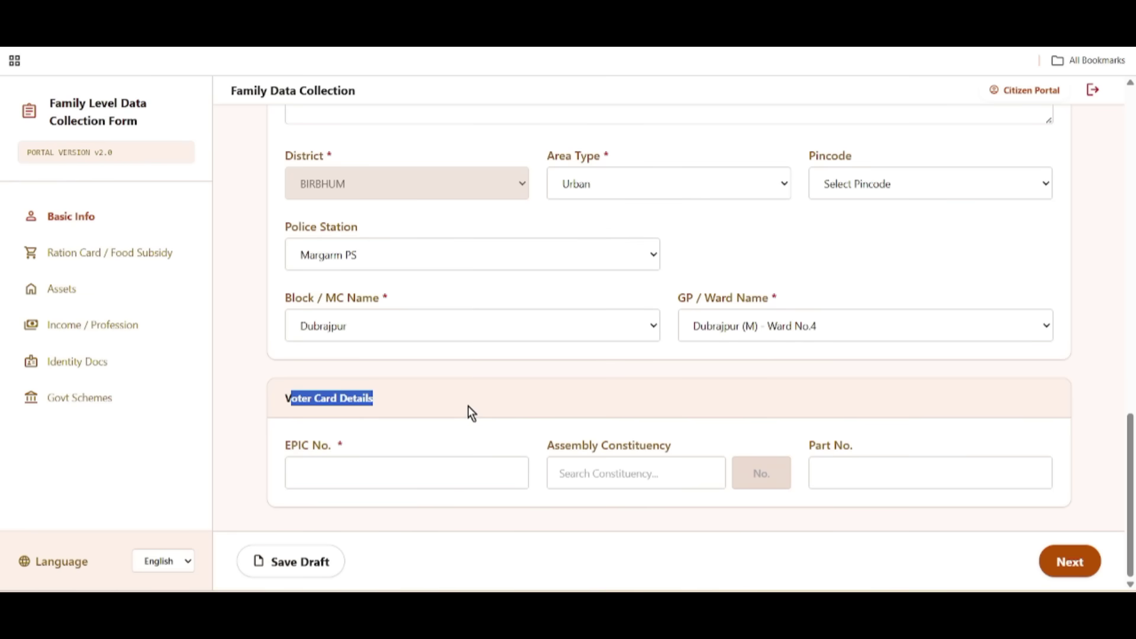
left_click(473, 392)
left_click_drag(298, 447, 872, 447)
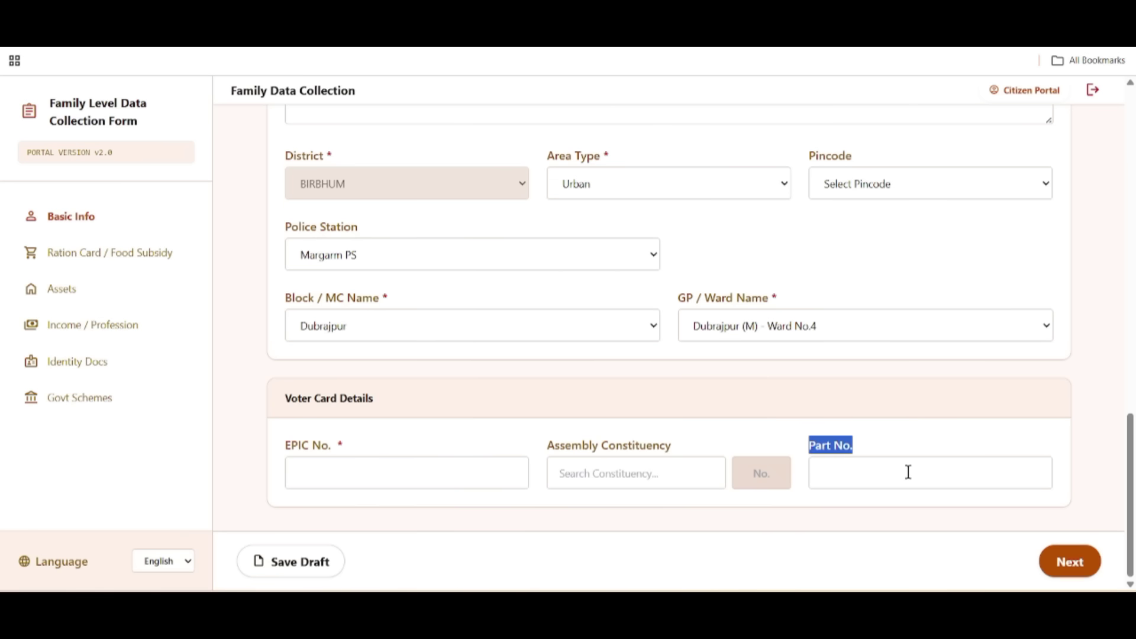
left_click_drag(546, 444, 675, 445)
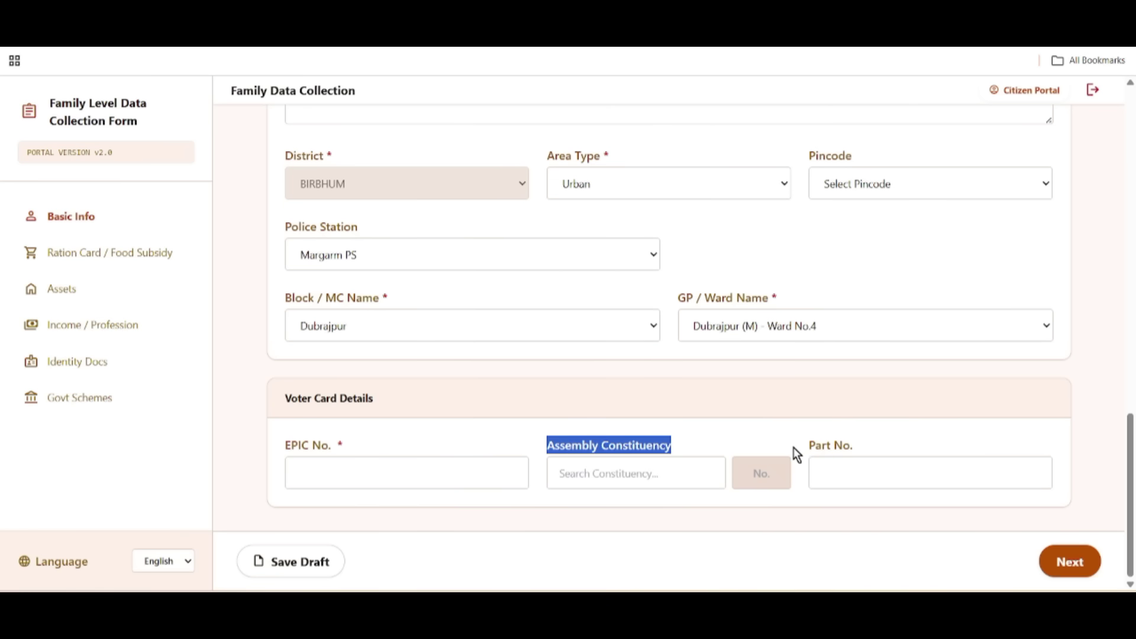
left_click_drag(793, 448, 952, 457)
left_click(690, 467)
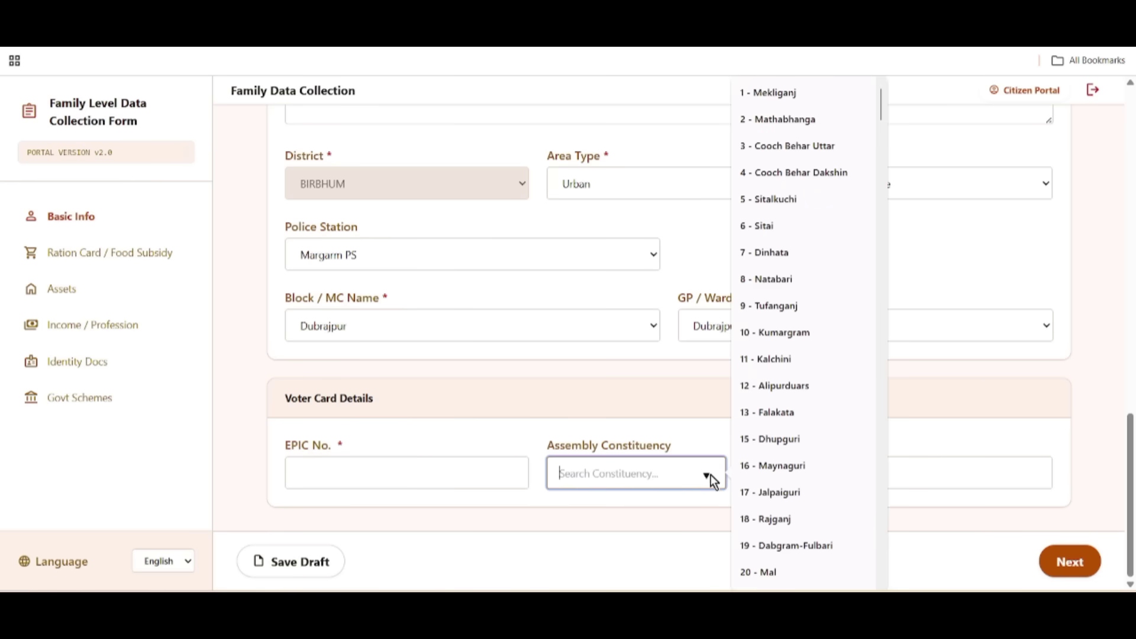
left_click(771, 340)
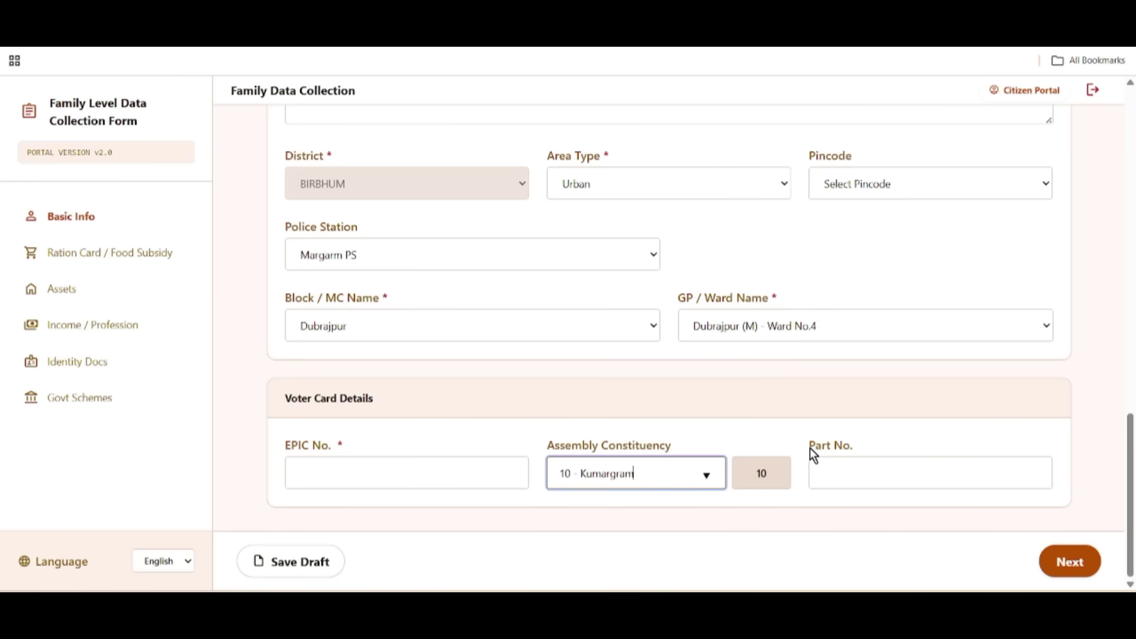
Step: Enter Part No. 130 and begin filling in the EPIC number
left_click_drag(811, 448, 862, 459)
left_click(868, 469)
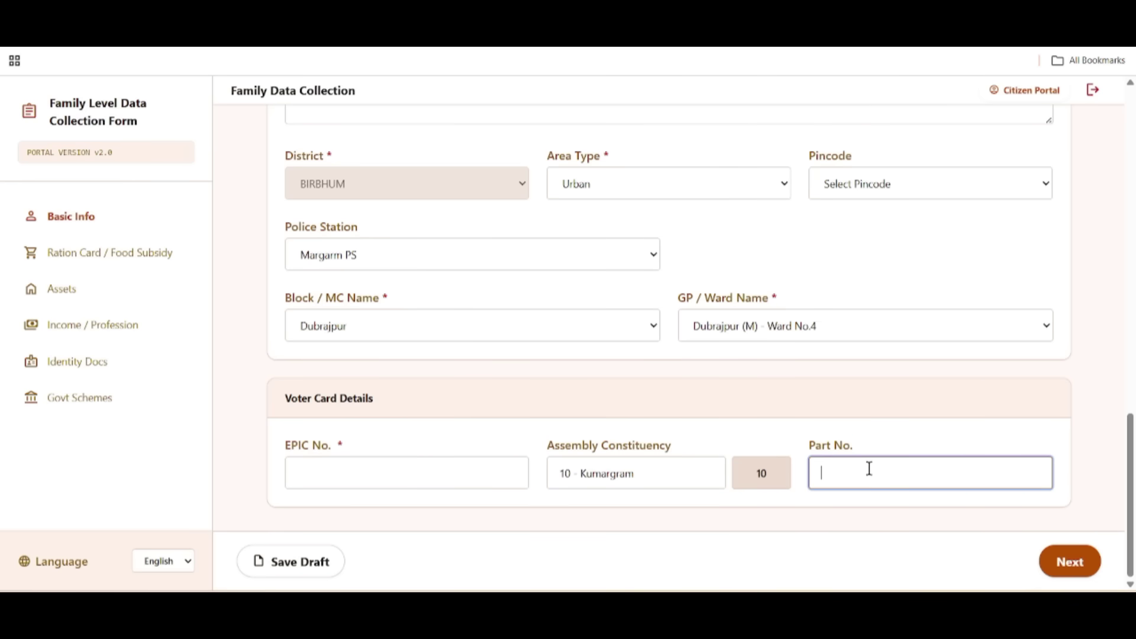
left_click_drag(278, 447, 383, 446)
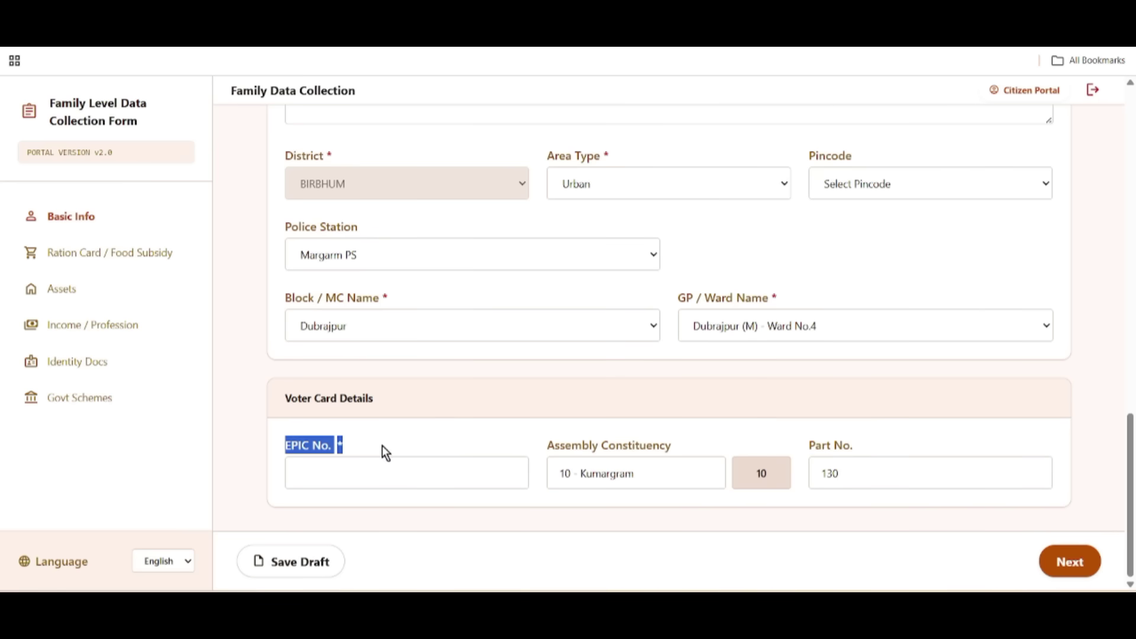
left_click(326, 479)
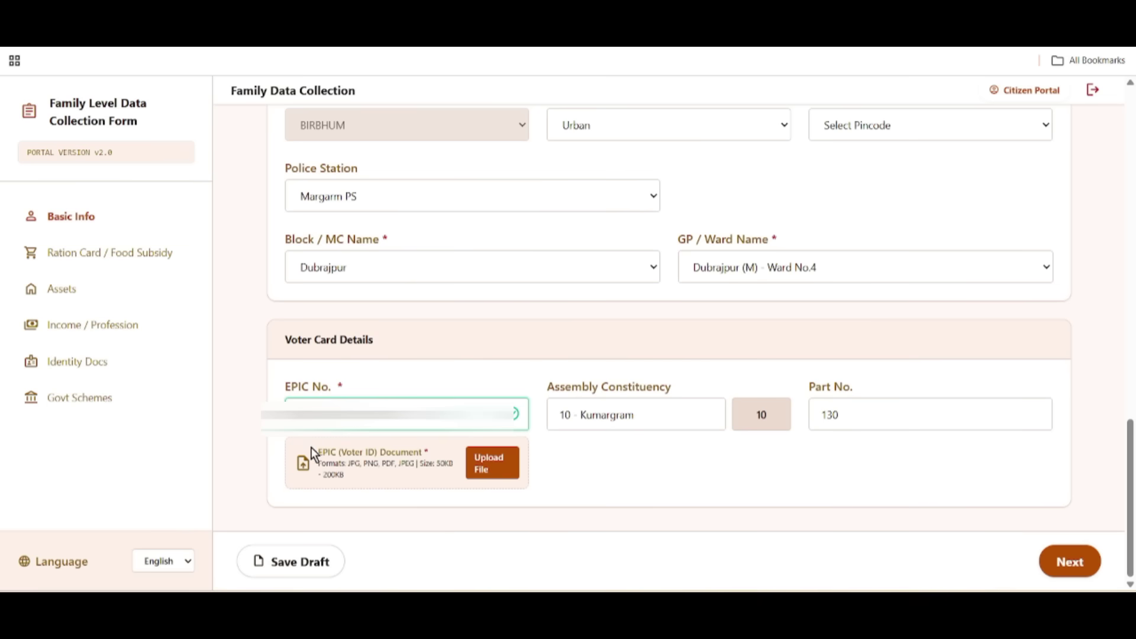
triple_click(332, 453)
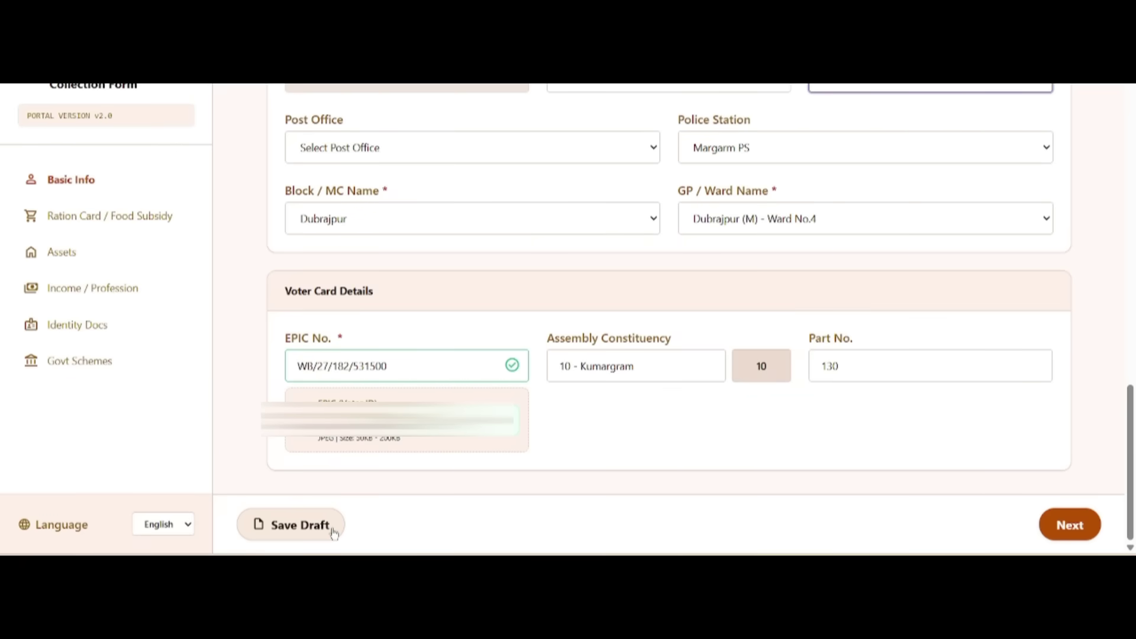
Step: On the Ration Card / Food Subsidy step, answer Digital Ration Card No after trying Yes
left_click(1071, 528)
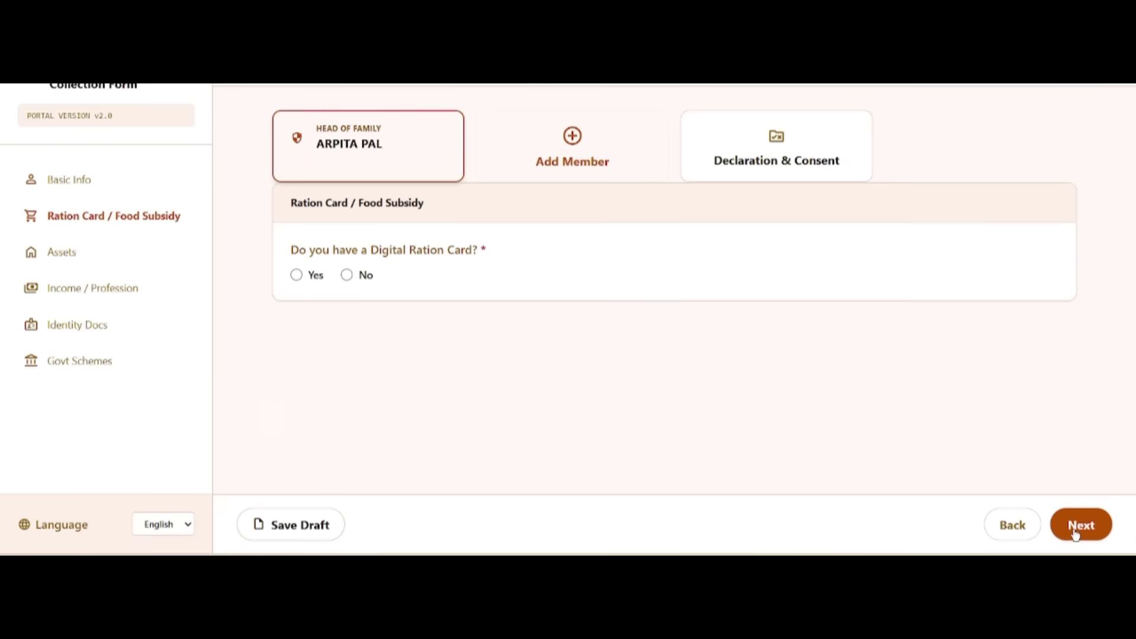
left_click_drag(292, 250, 508, 268)
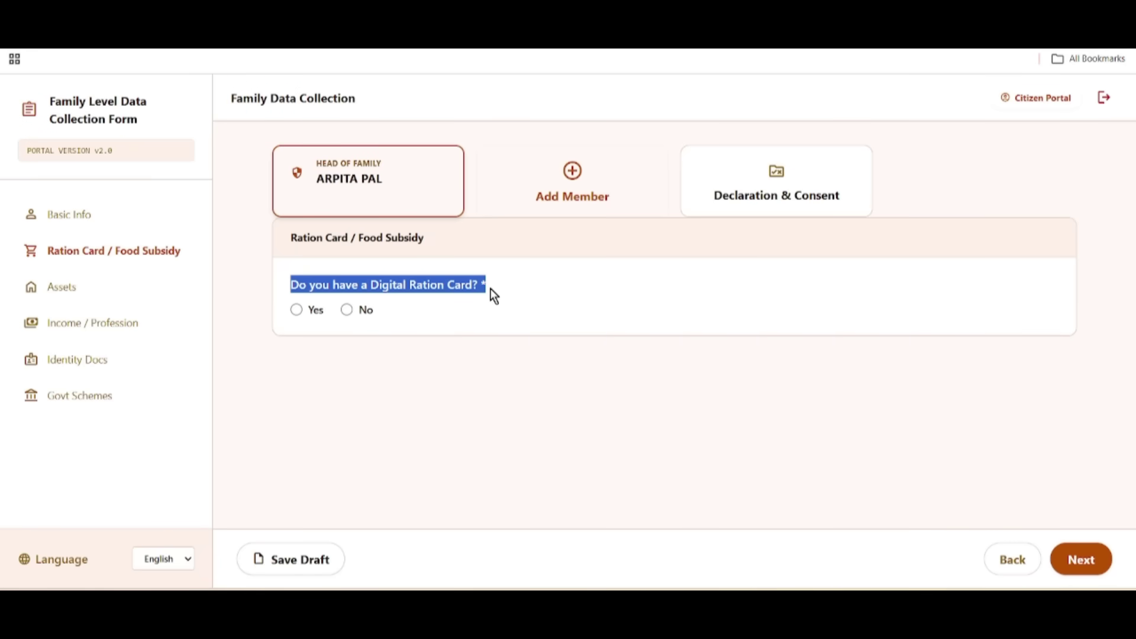
left_click(297, 309)
left_click_drag(292, 360, 455, 395)
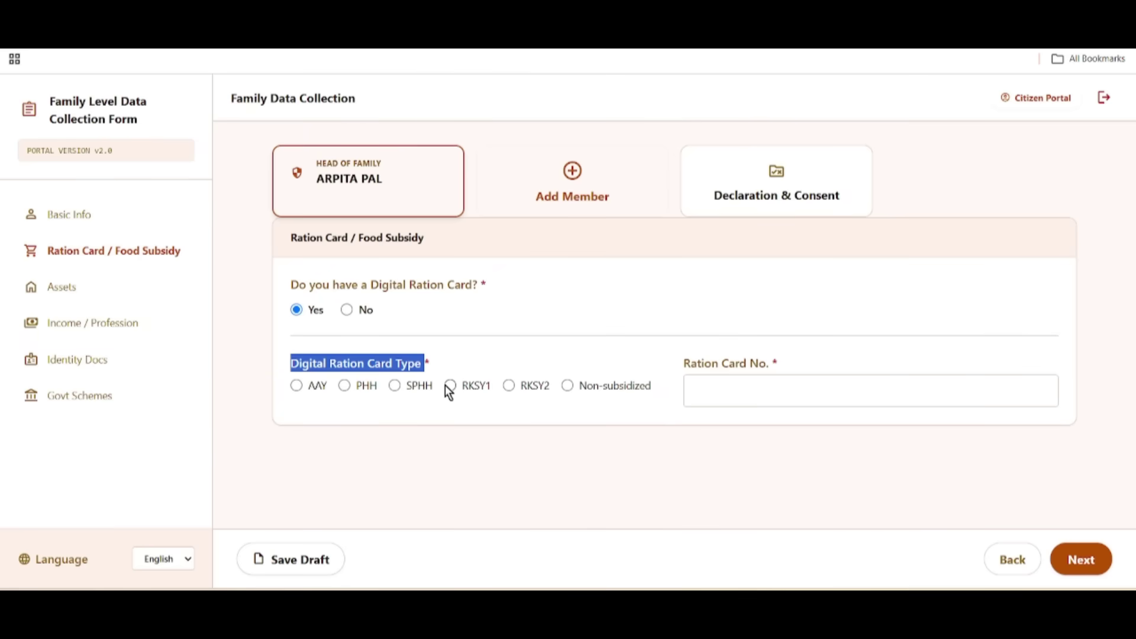
left_click_drag(673, 361, 767, 324)
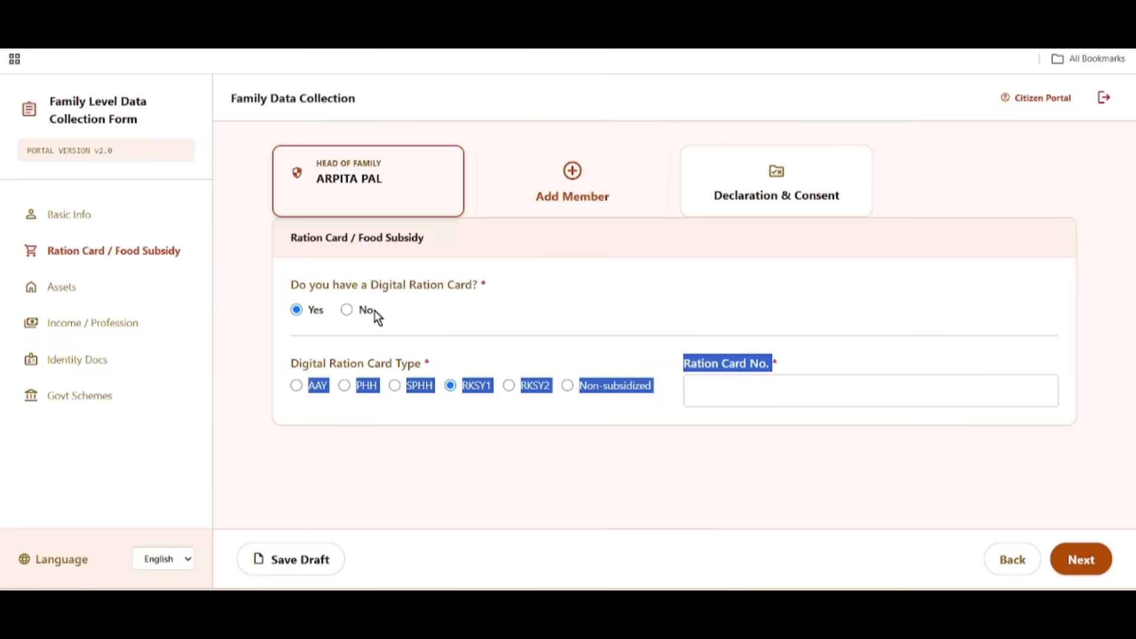
left_click(346, 310)
left_click_drag(371, 289, 470, 299)
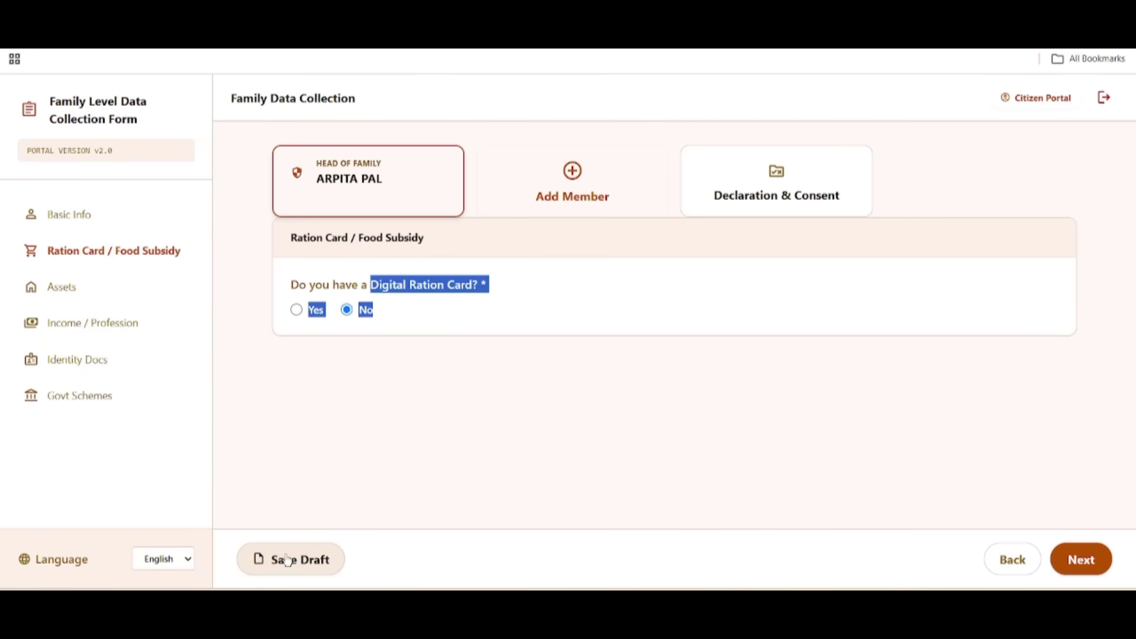
Step: On the Assets step, answer No to having three pucca rooms
left_click(1087, 568)
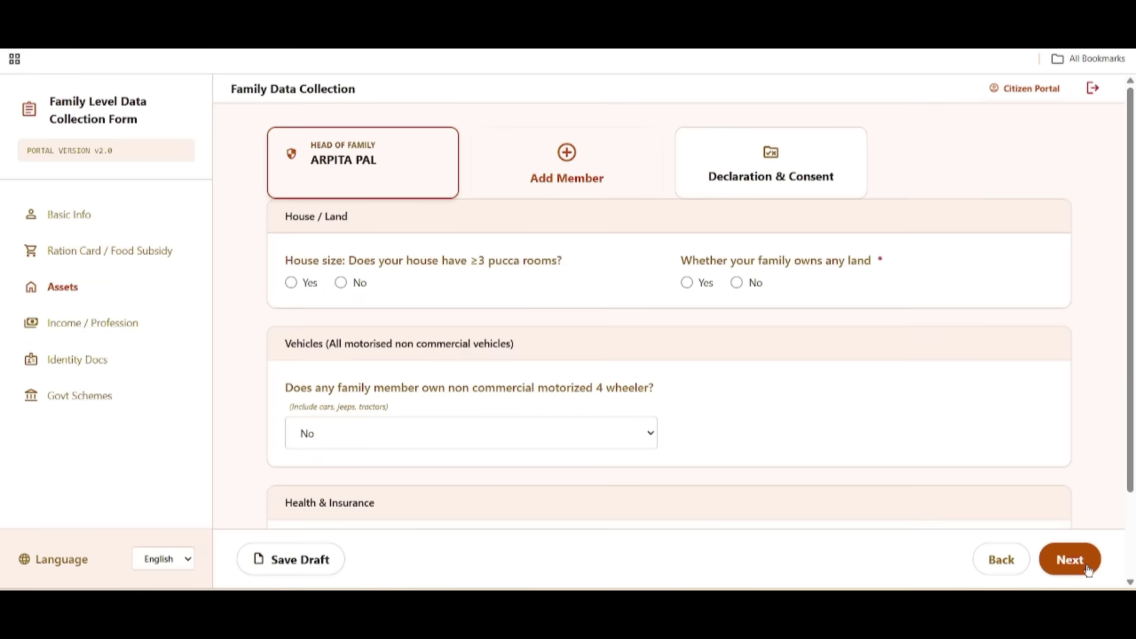
left_click_drag(358, 255, 534, 261)
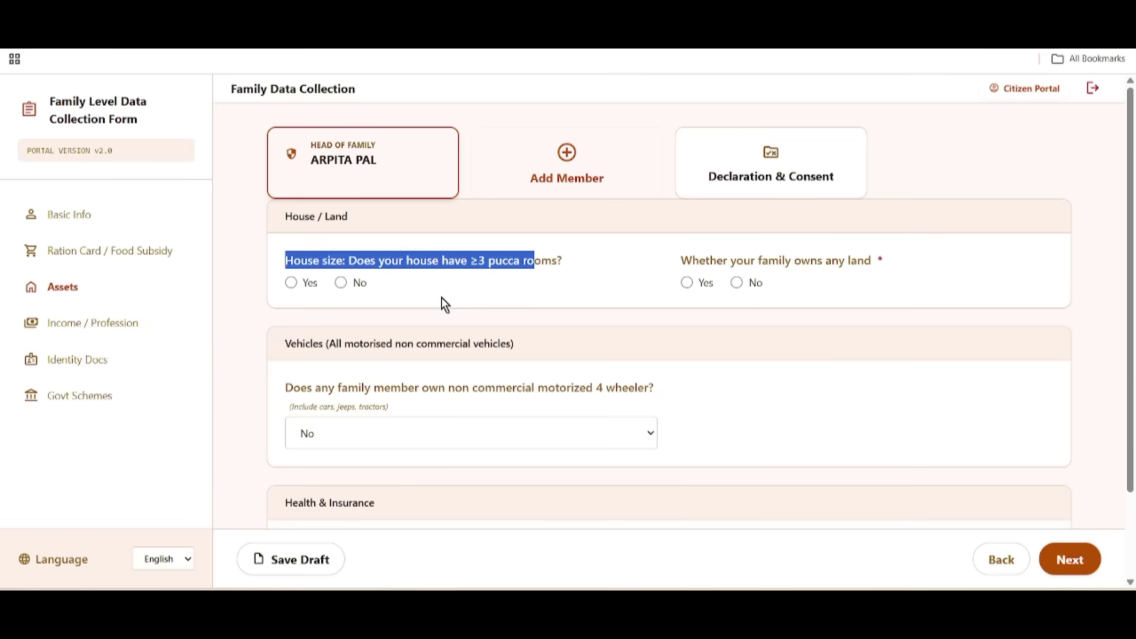
left_click(292, 283)
left_click(341, 283)
Step: Answer No to the family owning land after checking the landholding fields
left_click_drag(672, 256, 812, 263)
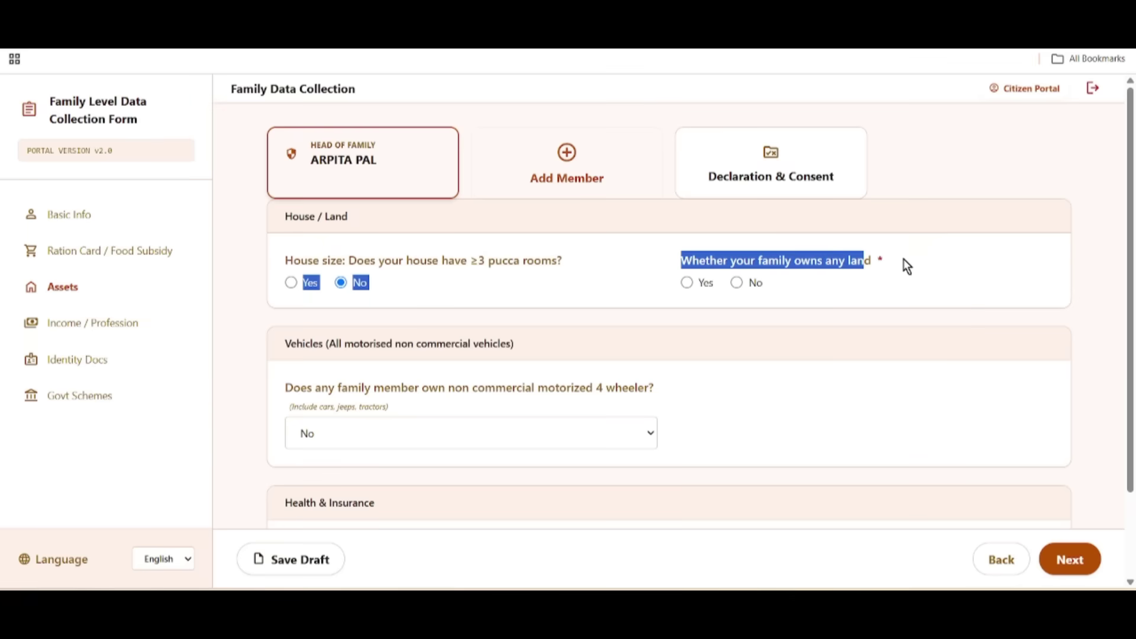
left_click(687, 283)
left_click(738, 283)
left_click(687, 283)
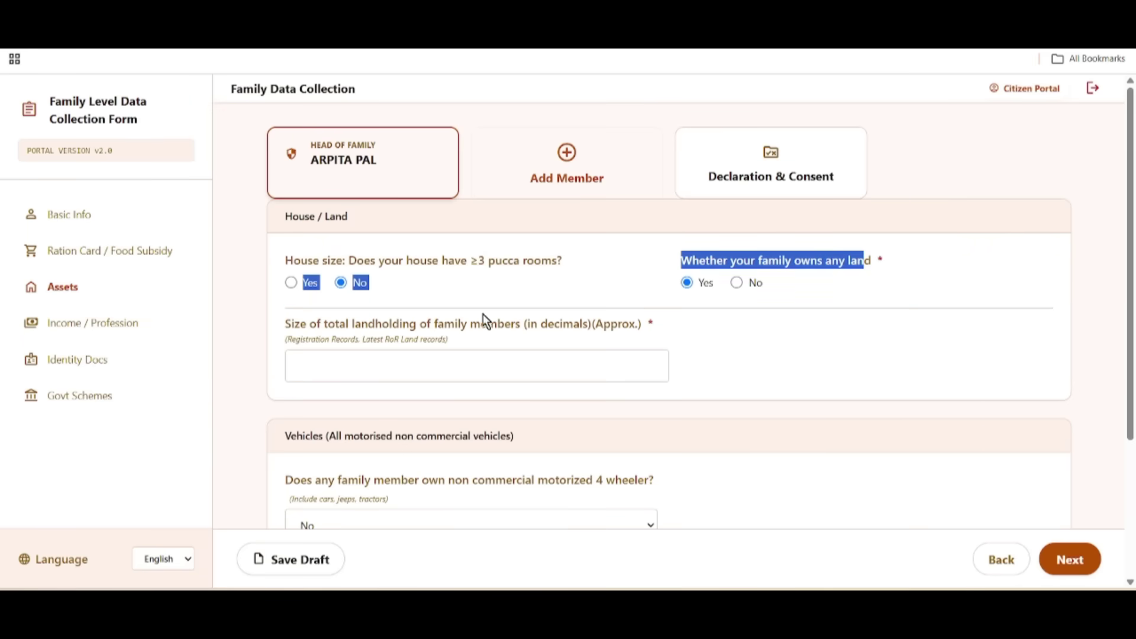
left_click_drag(293, 324, 534, 328)
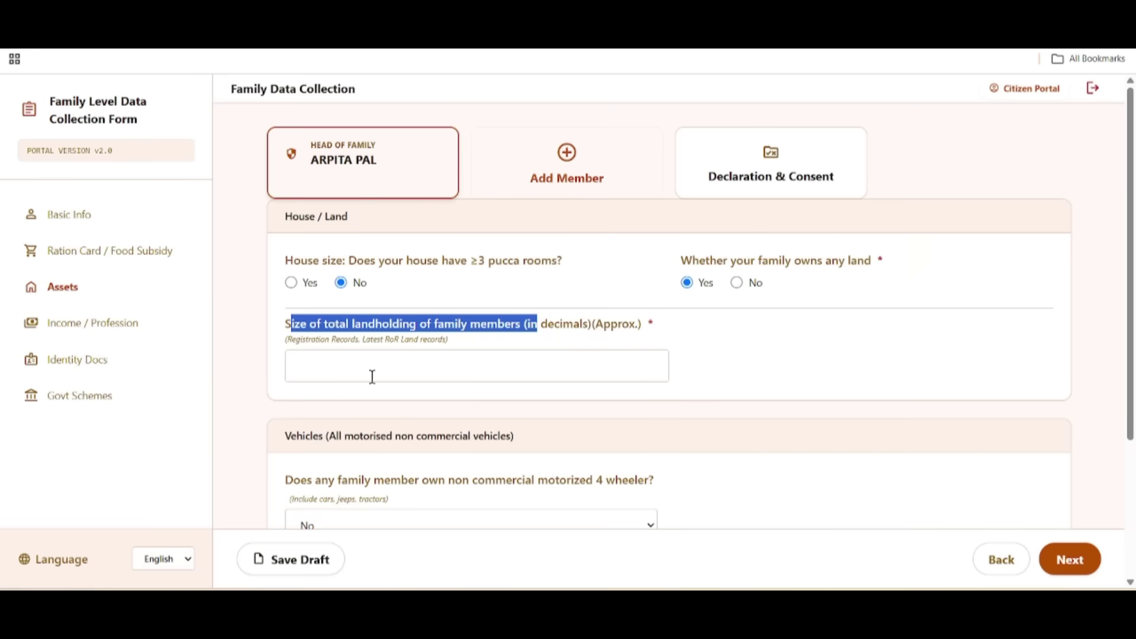
left_click_drag(301, 340, 369, 342)
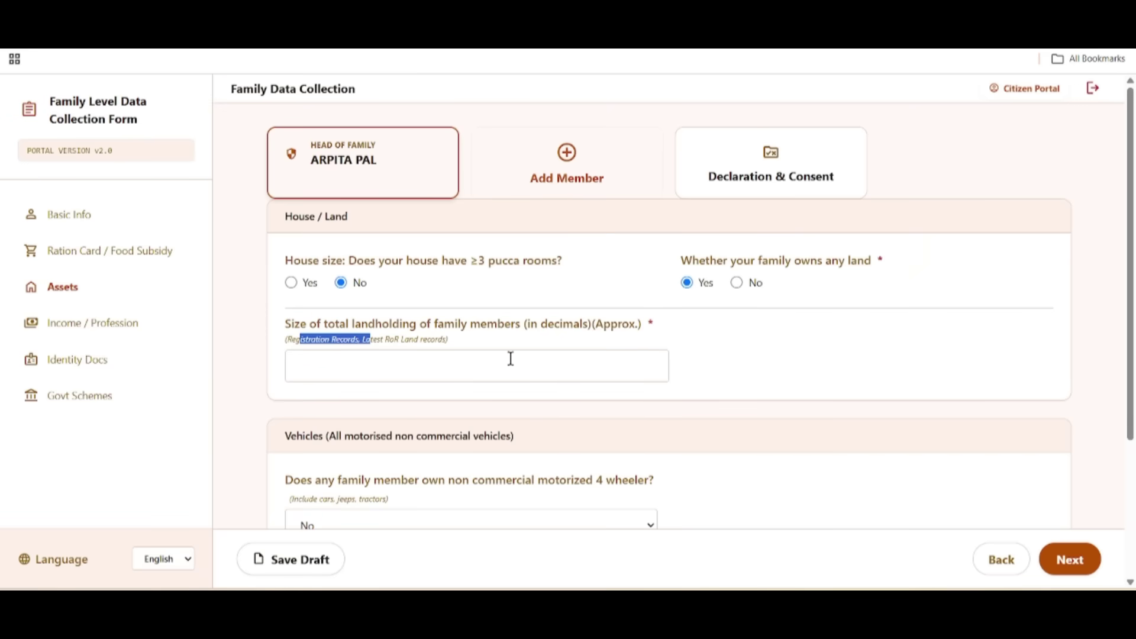
left_click(735, 282)
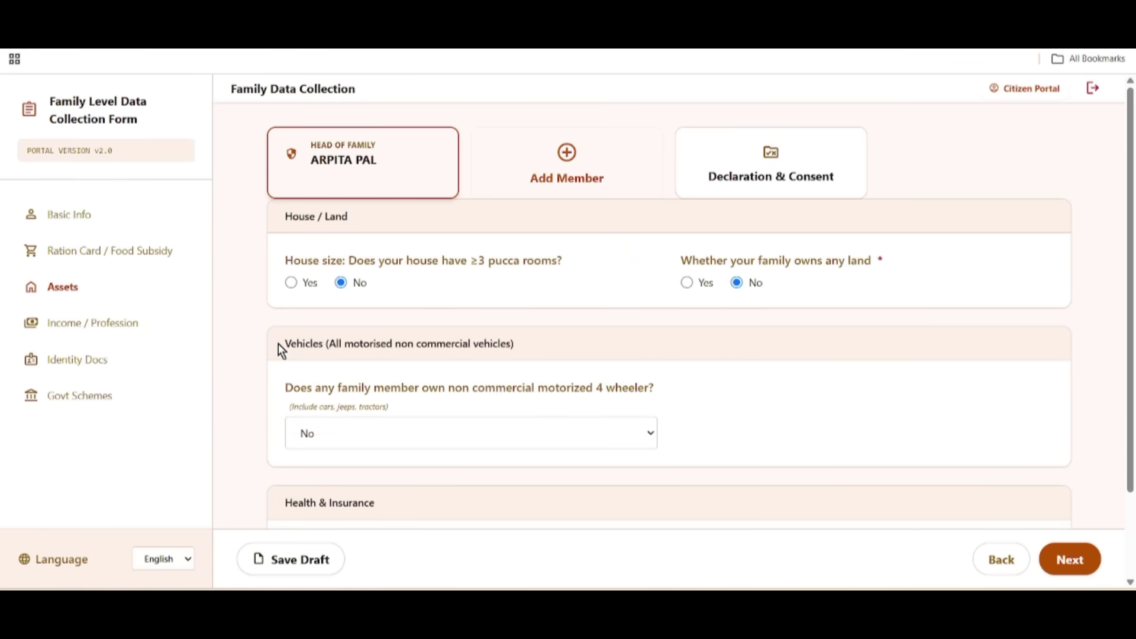
Step: Set 4-wheeler ownership to Yes to view vehicle fields, then back to No
left_click_drag(279, 344, 553, 359)
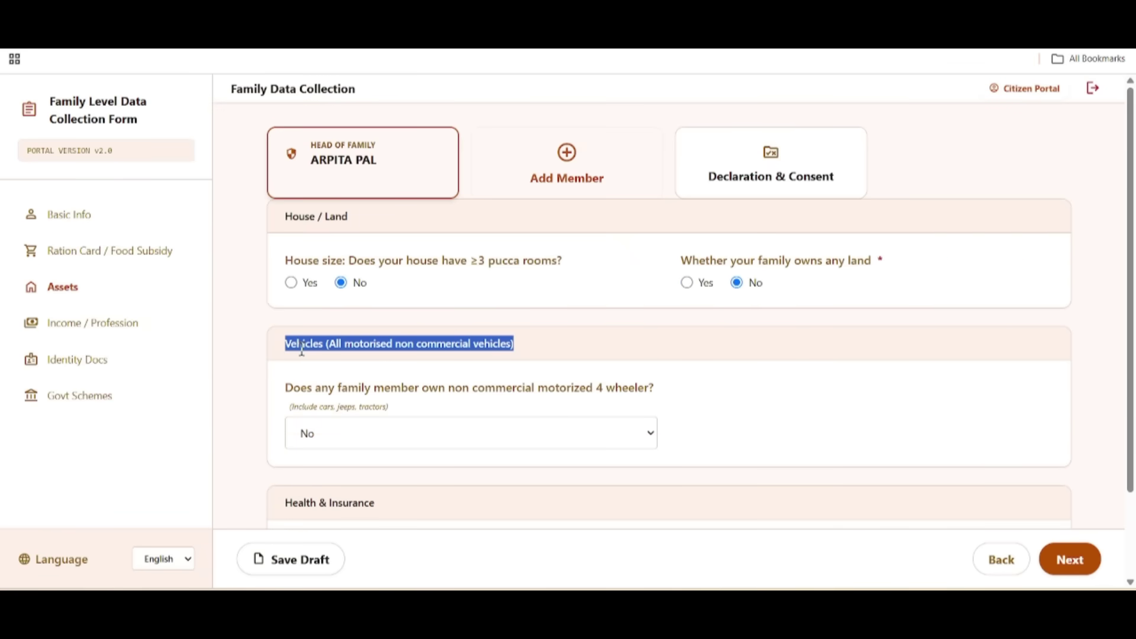
scroll(620, 415, "down", 1)
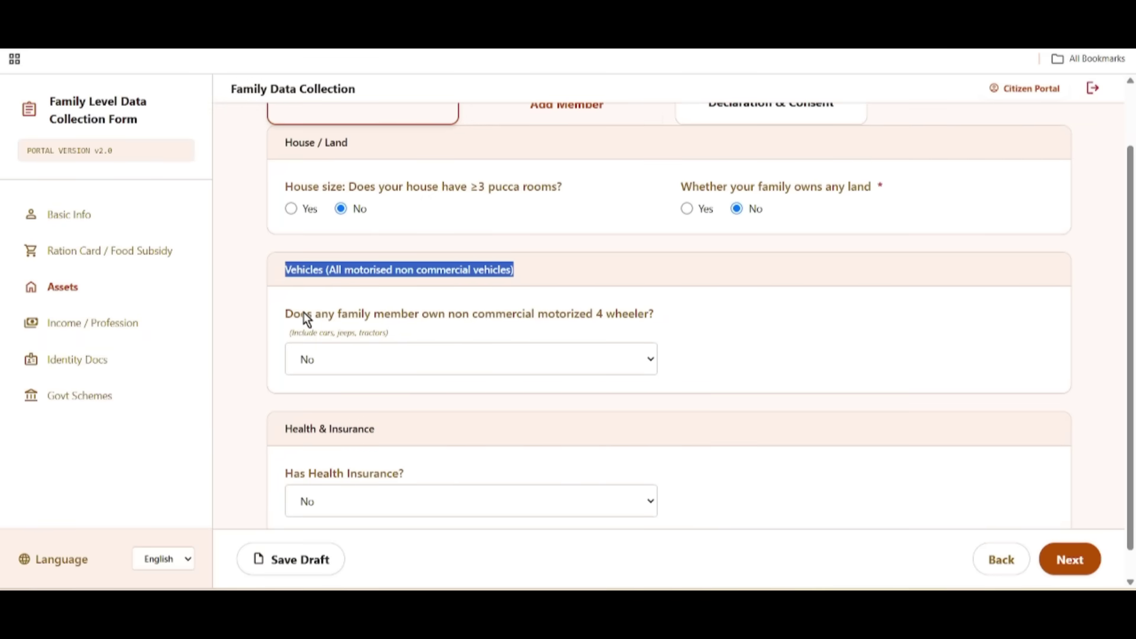
left_click_drag(301, 315, 635, 332)
left_click(750, 324)
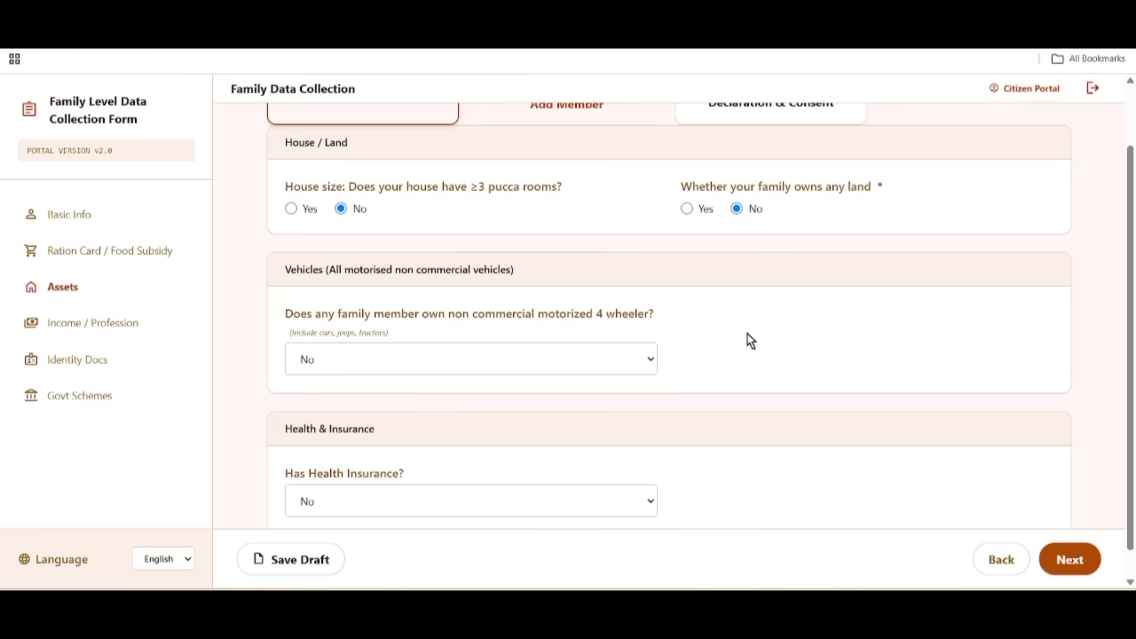
left_click(334, 358)
left_click(339, 409)
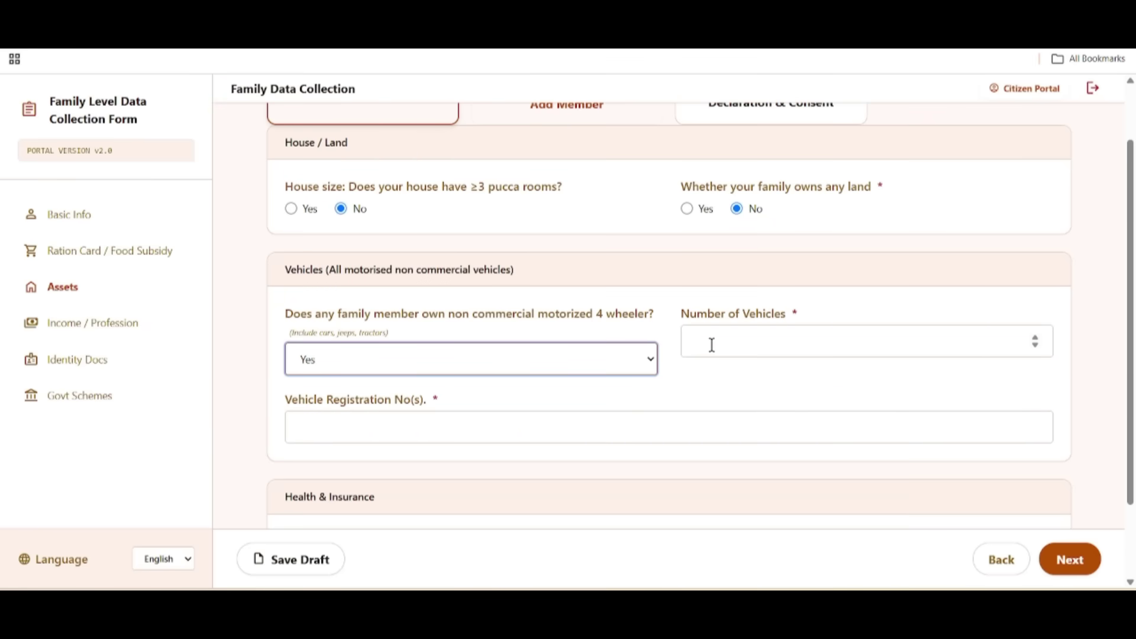
left_click_drag(697, 315, 789, 318)
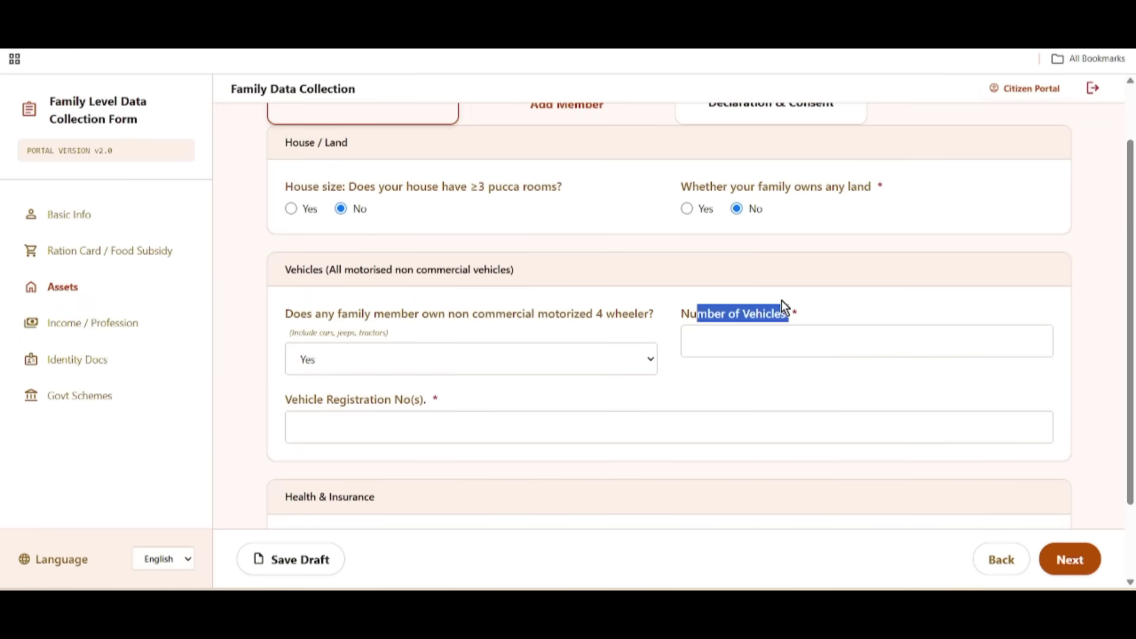
left_click_drag(292, 400, 424, 404)
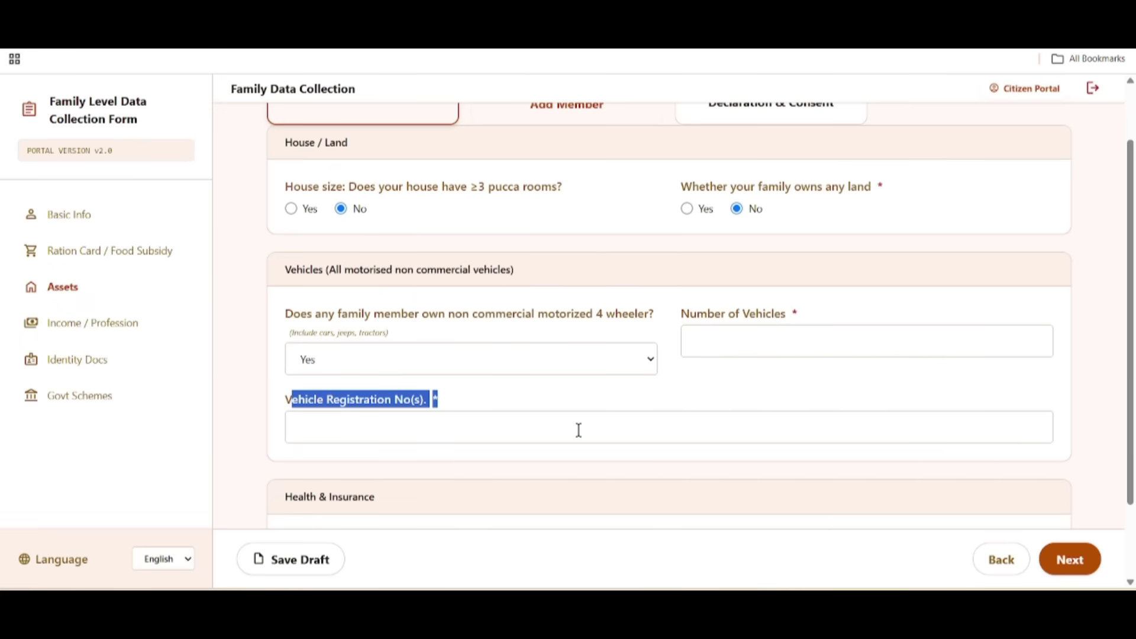
left_click(366, 355)
left_click(329, 384)
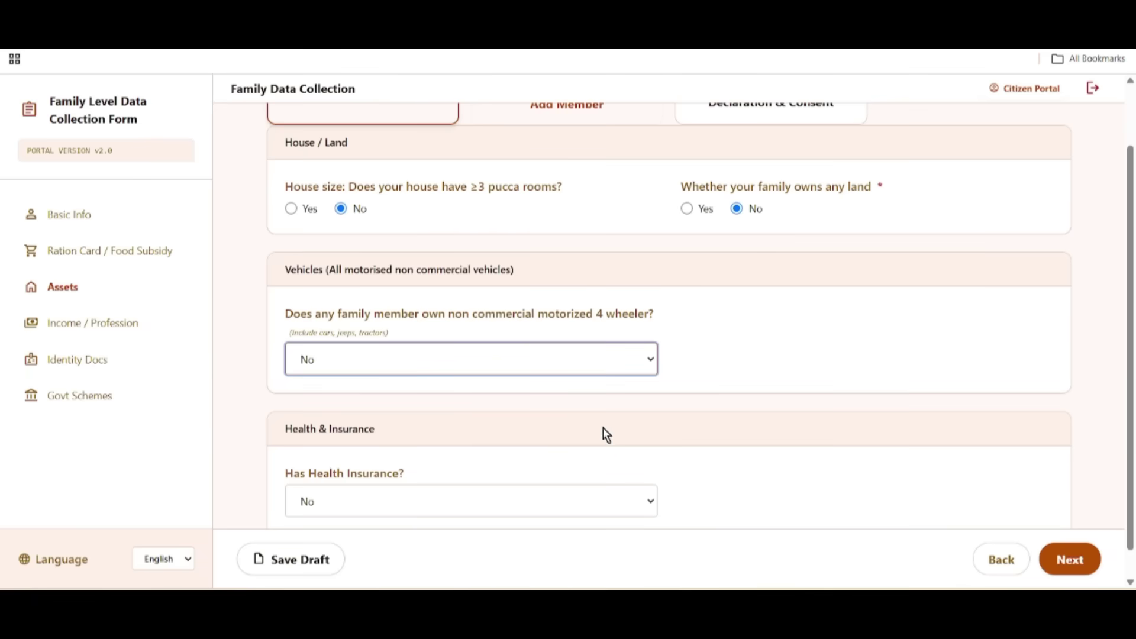
scroll(568, 429, "down", 1)
left_click_drag(281, 408, 433, 400)
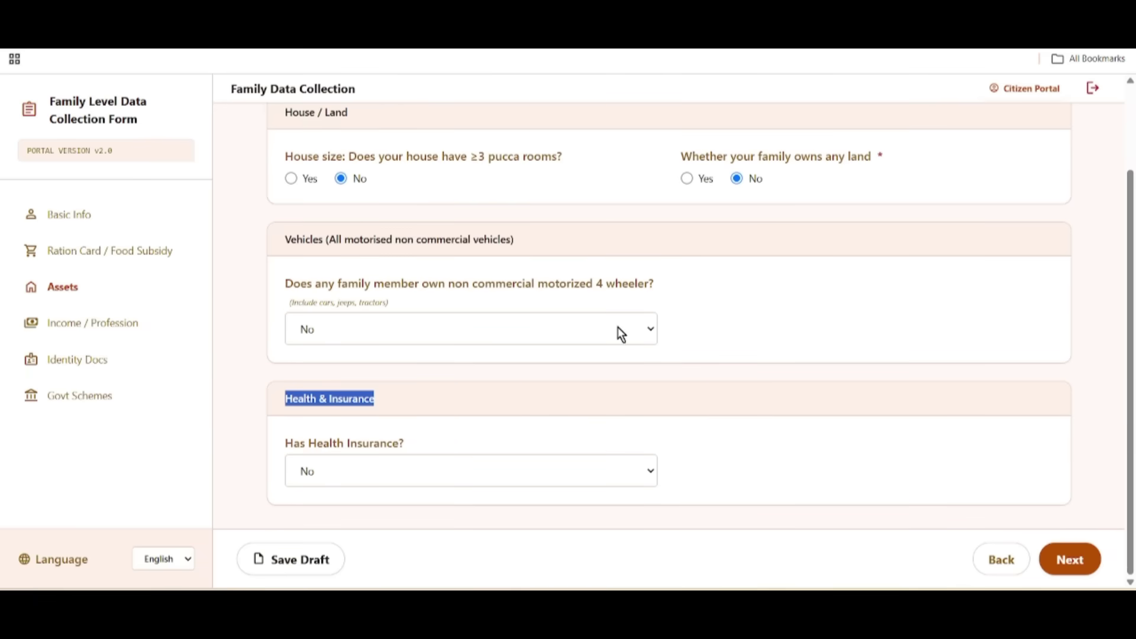
left_click_drag(282, 445, 473, 460)
left_click(419, 471)
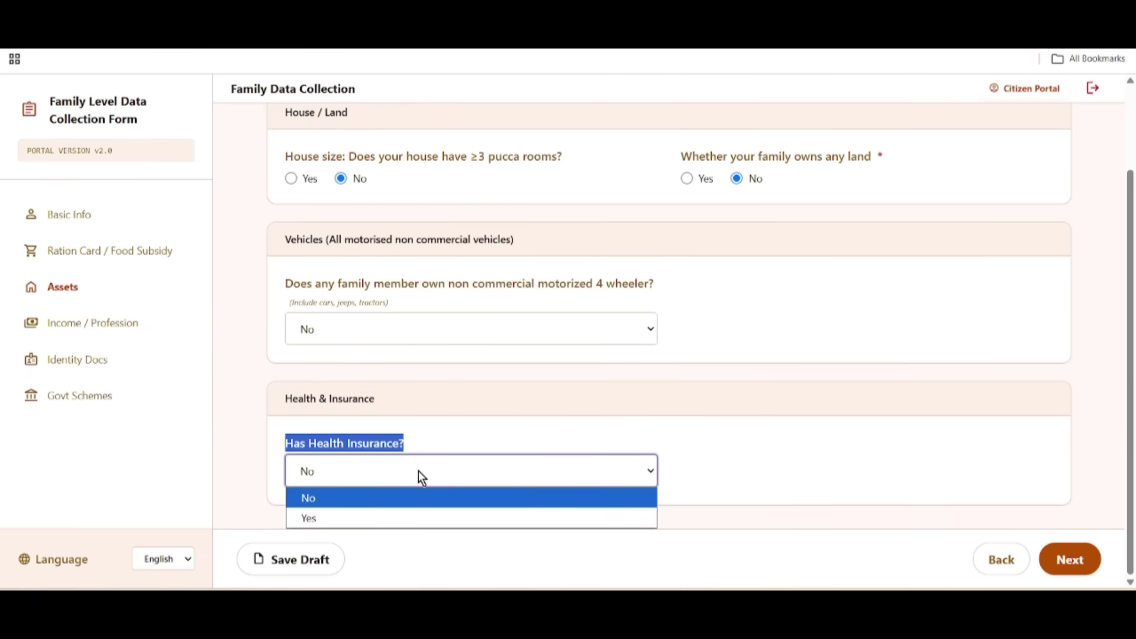
left_click(368, 519)
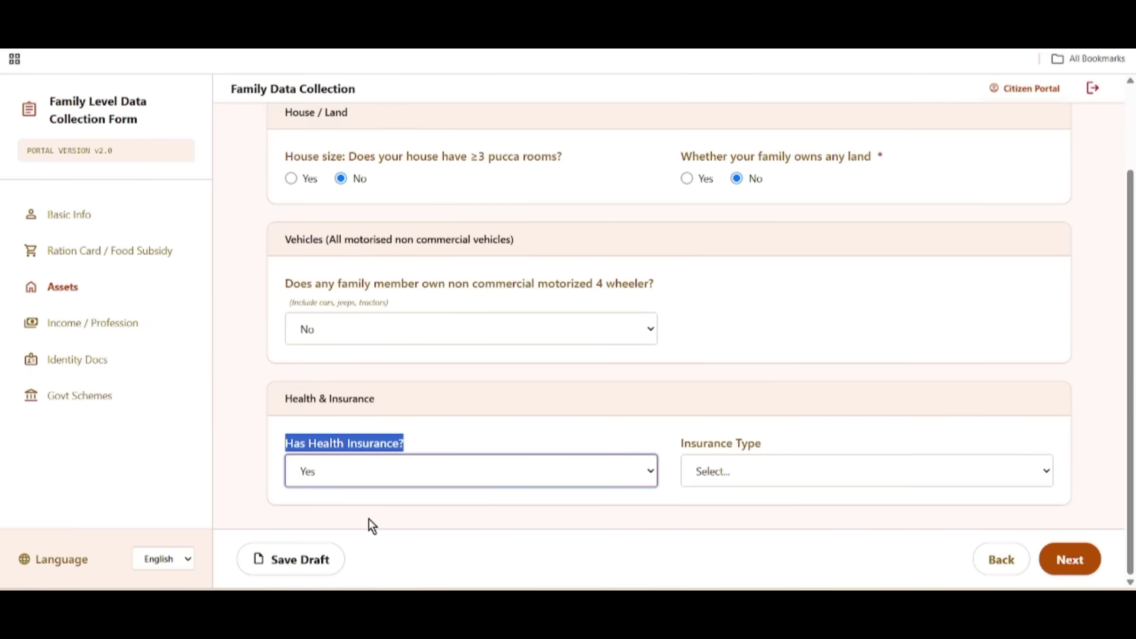
left_click_drag(678, 441, 813, 471)
left_click(772, 470)
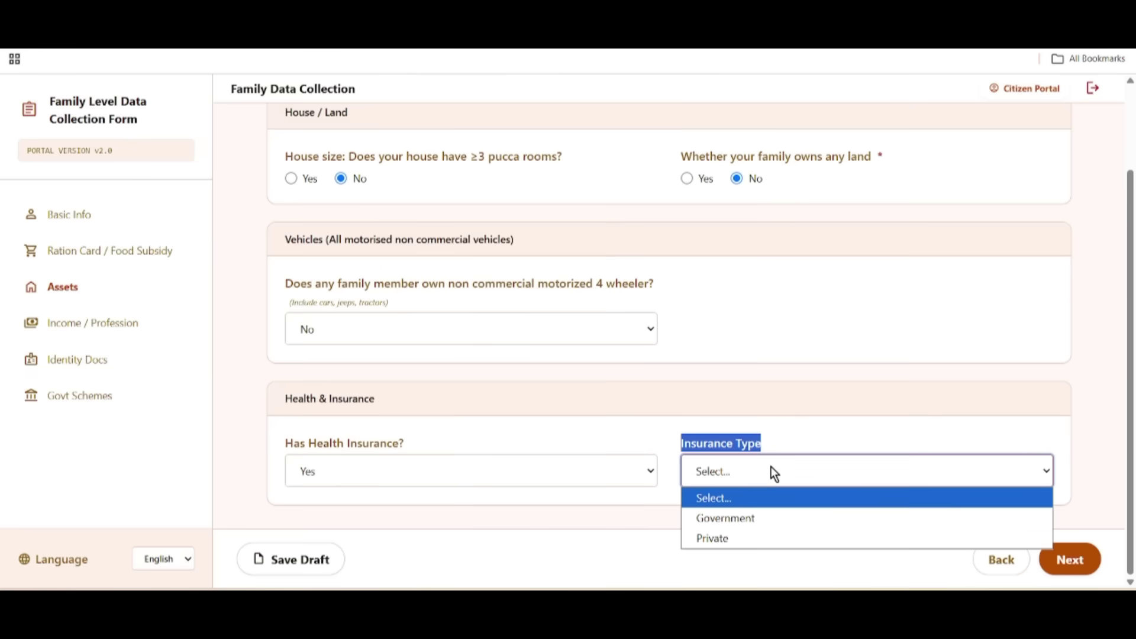
left_click(743, 520)
scroll(722, 520, "down", 1)
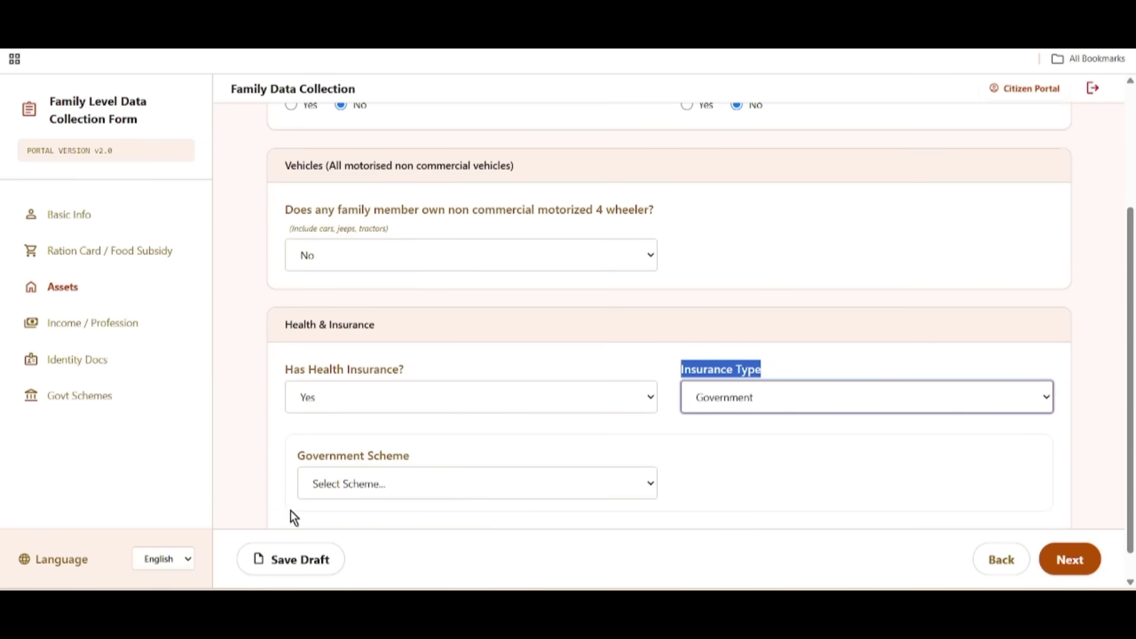
left_click(314, 484)
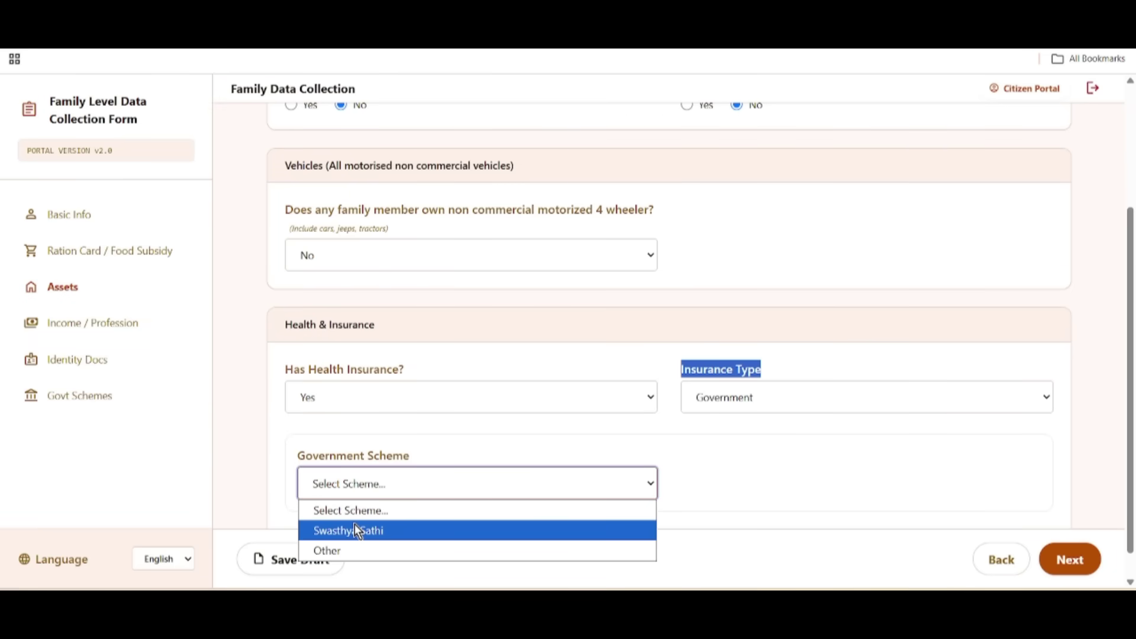
left_click(354, 530)
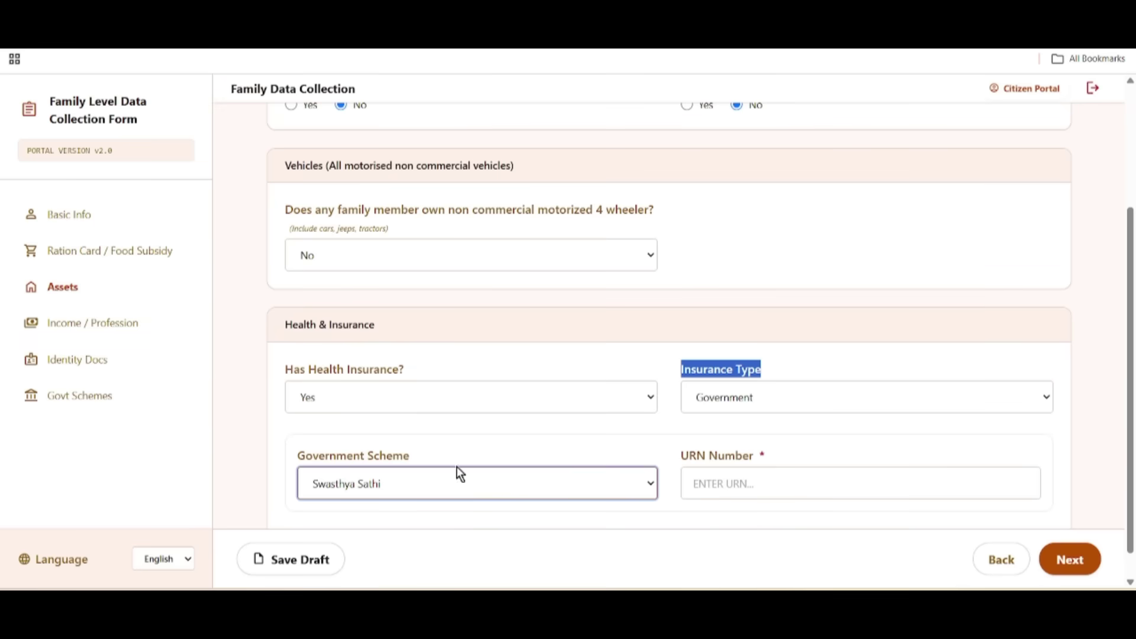
left_click_drag(675, 456, 781, 464)
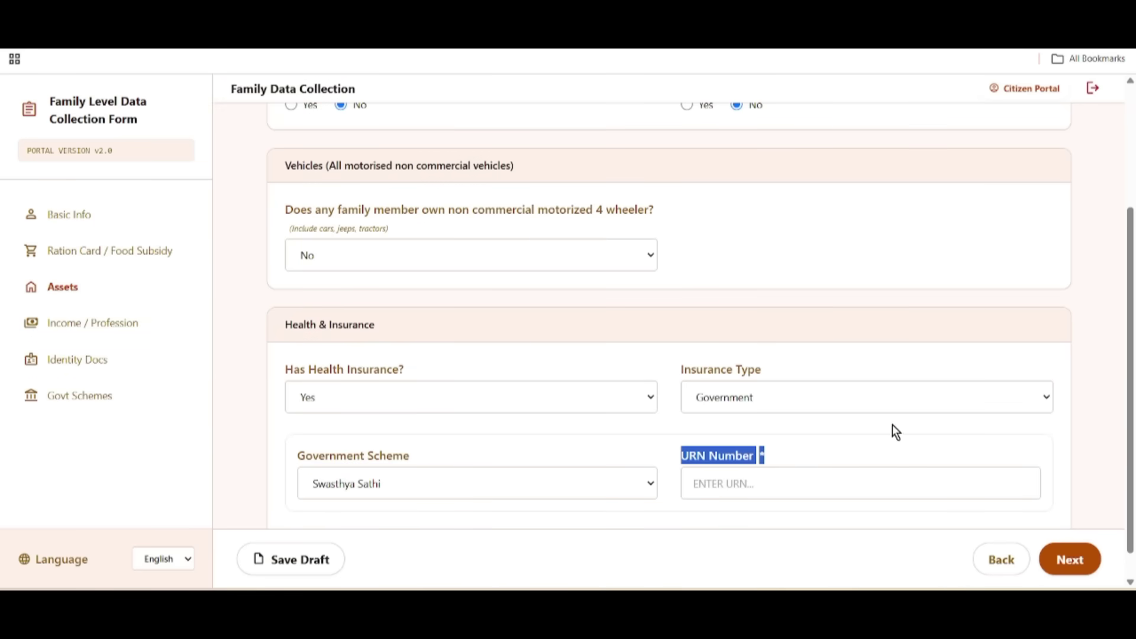
left_click(371, 404)
left_click(343, 420)
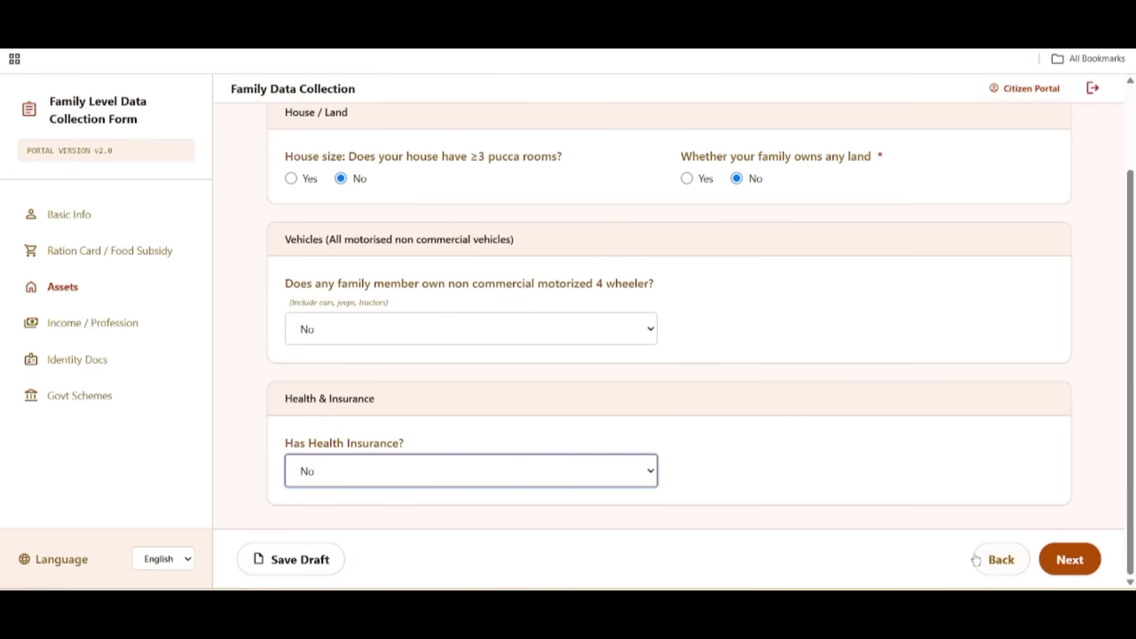
Step: Move to Income / Profession and answer No to paying income tax
left_click(1076, 562)
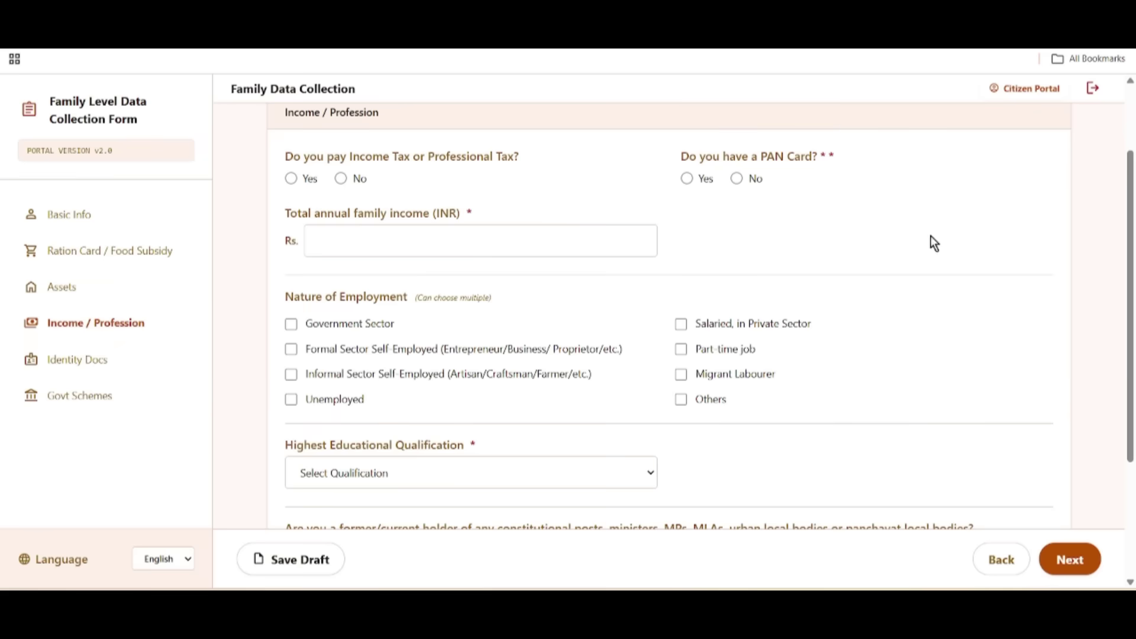
scroll(506, 340, "up", 1)
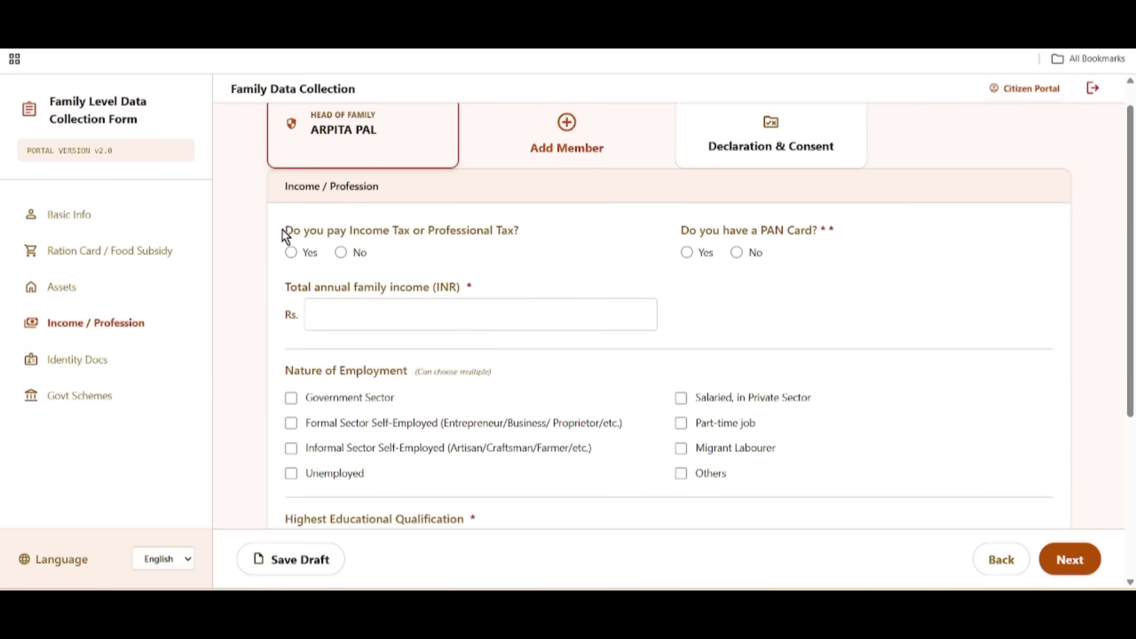
left_click_drag(282, 234, 548, 251)
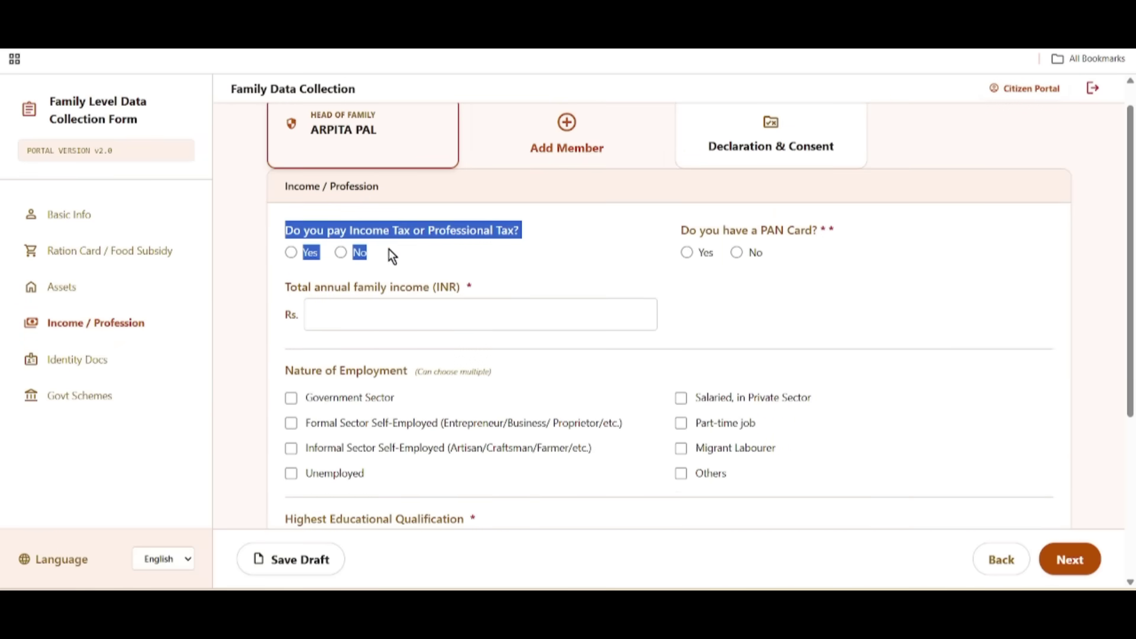
left_click(416, 251)
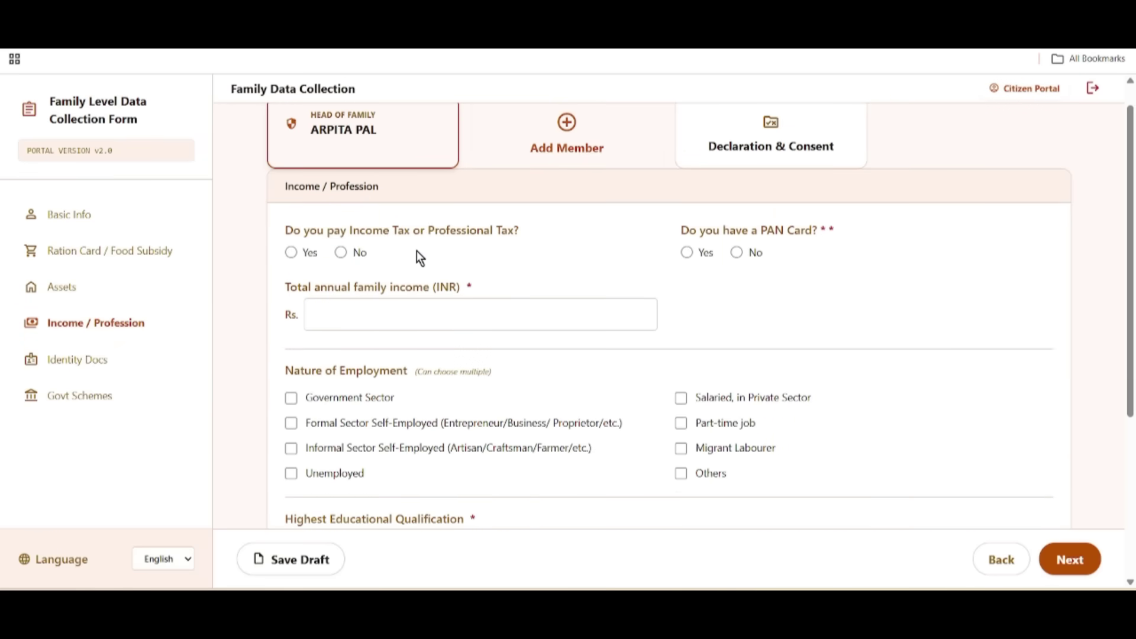
left_click(342, 252)
Step: Answer No to having a PAN card, correcting an accidental Yes
left_click_drag(680, 222, 839, 236)
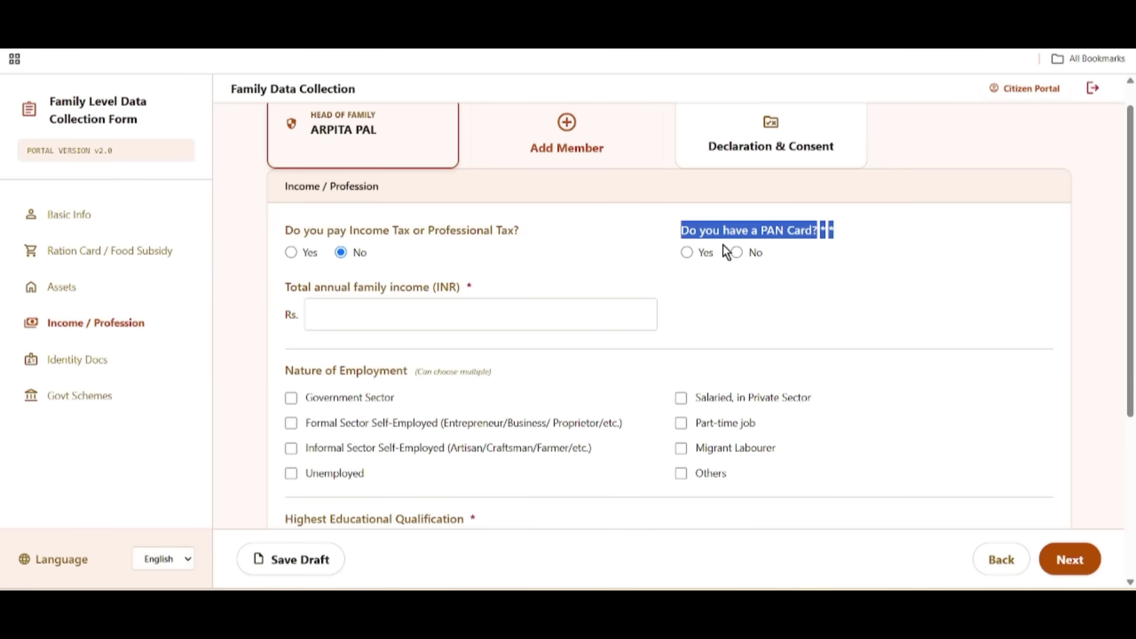
left_click(723, 269)
left_click(687, 253)
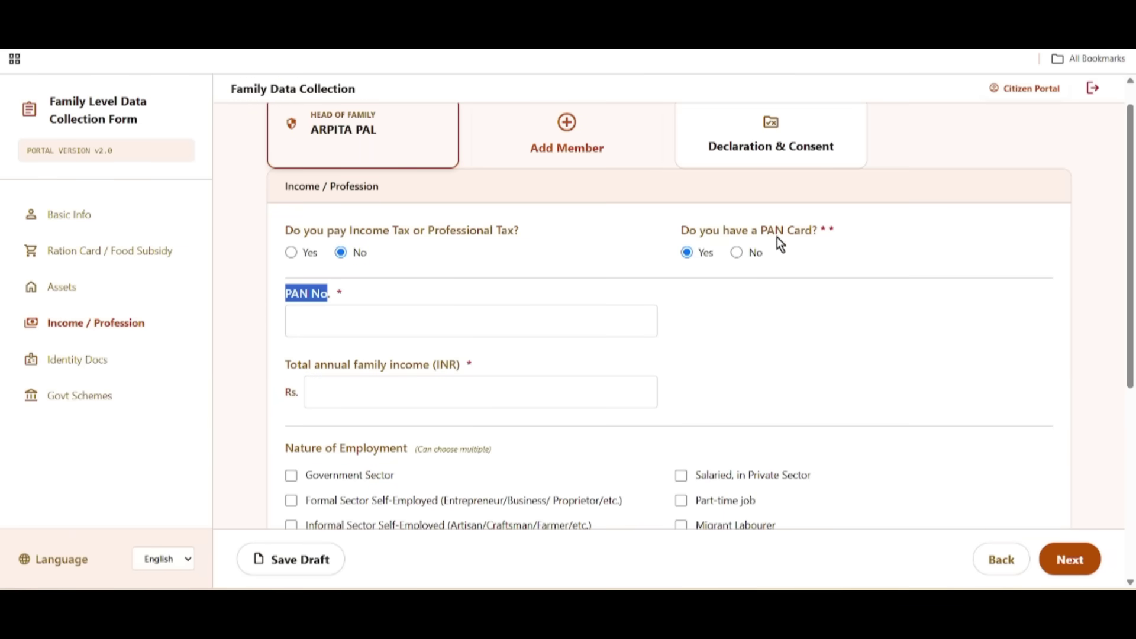
left_click_drag(681, 231, 822, 242)
left_click(738, 253)
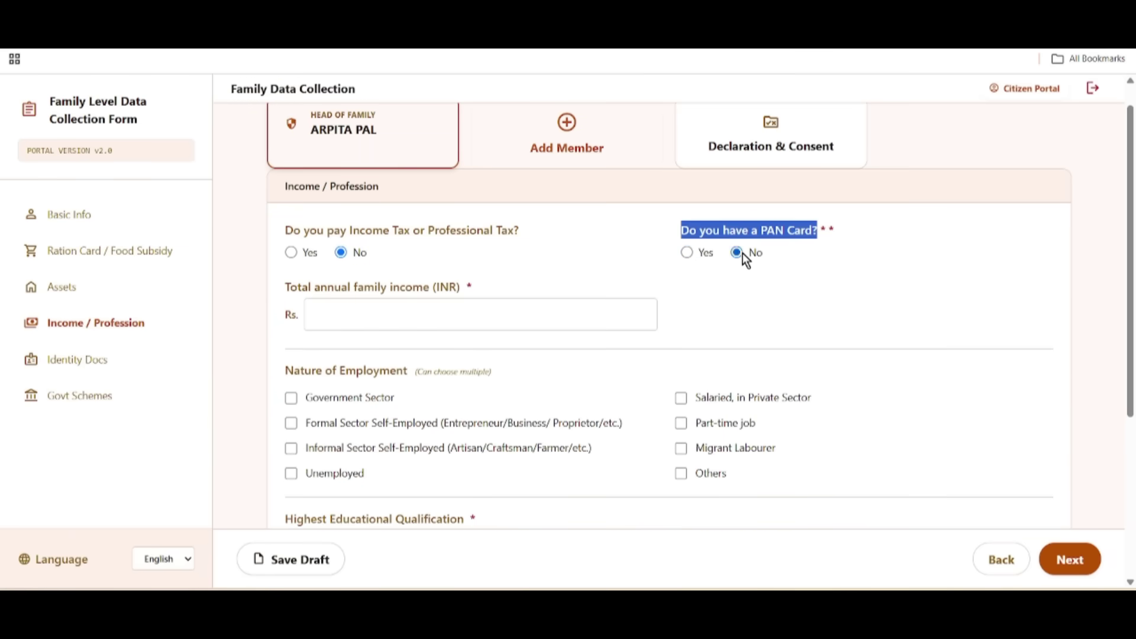
Step: Enter 150000 as the total annual family income
left_click_drag(290, 287, 506, 286)
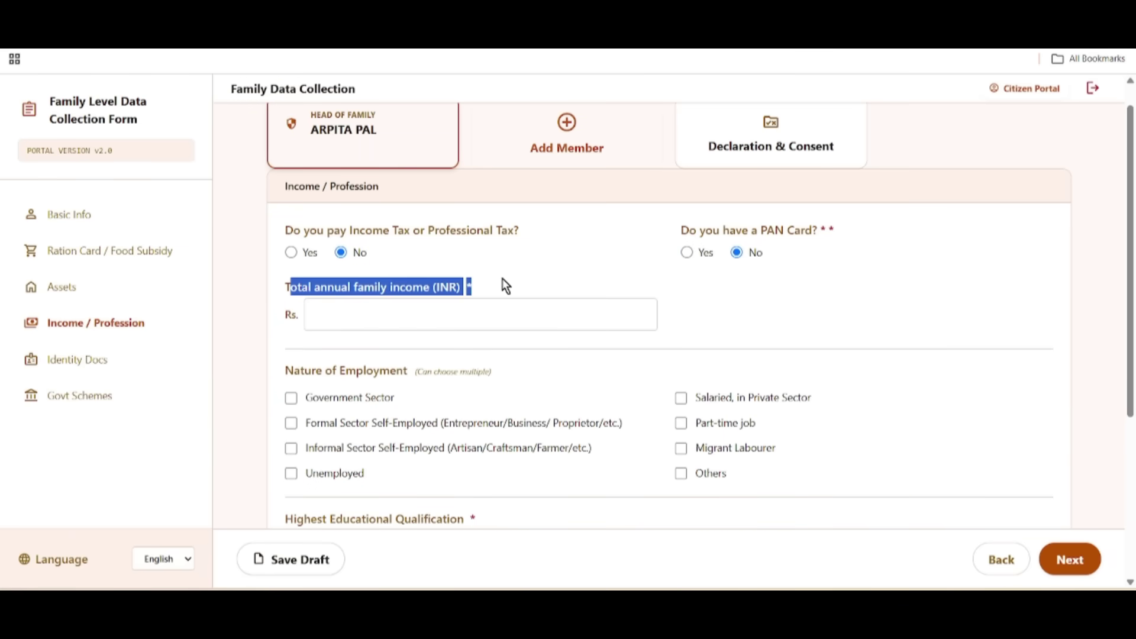
left_click(321, 315)
type("150000")
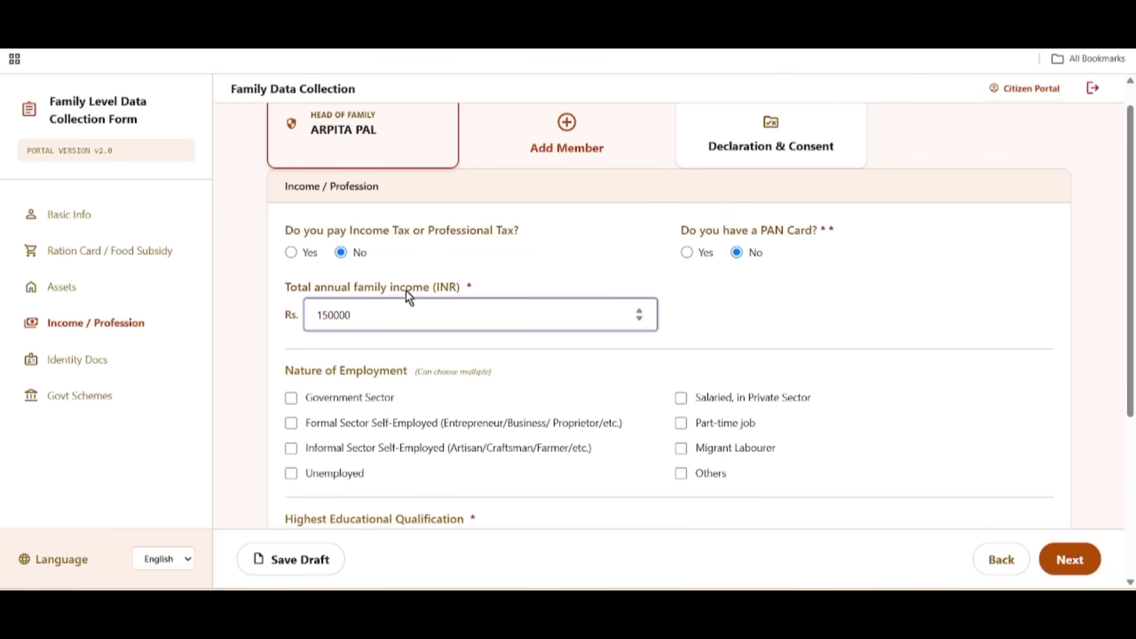
Step: Set the Nature of Employment to Others, clearing the Unemployed tick
scroll(584, 370, "down", 3)
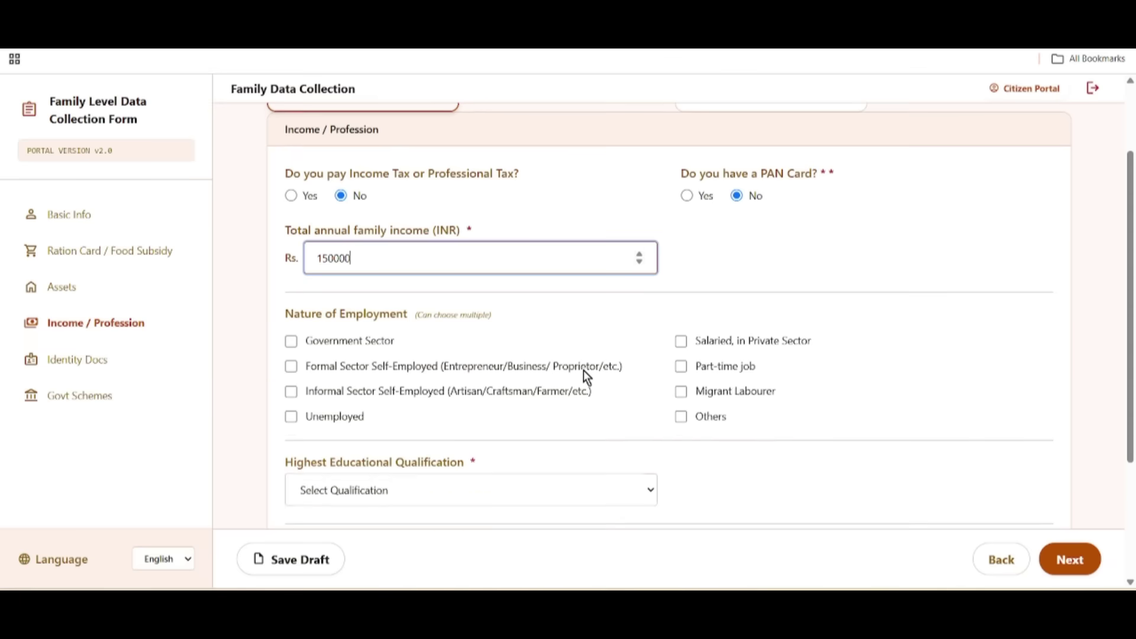
left_click_drag(285, 223, 477, 224)
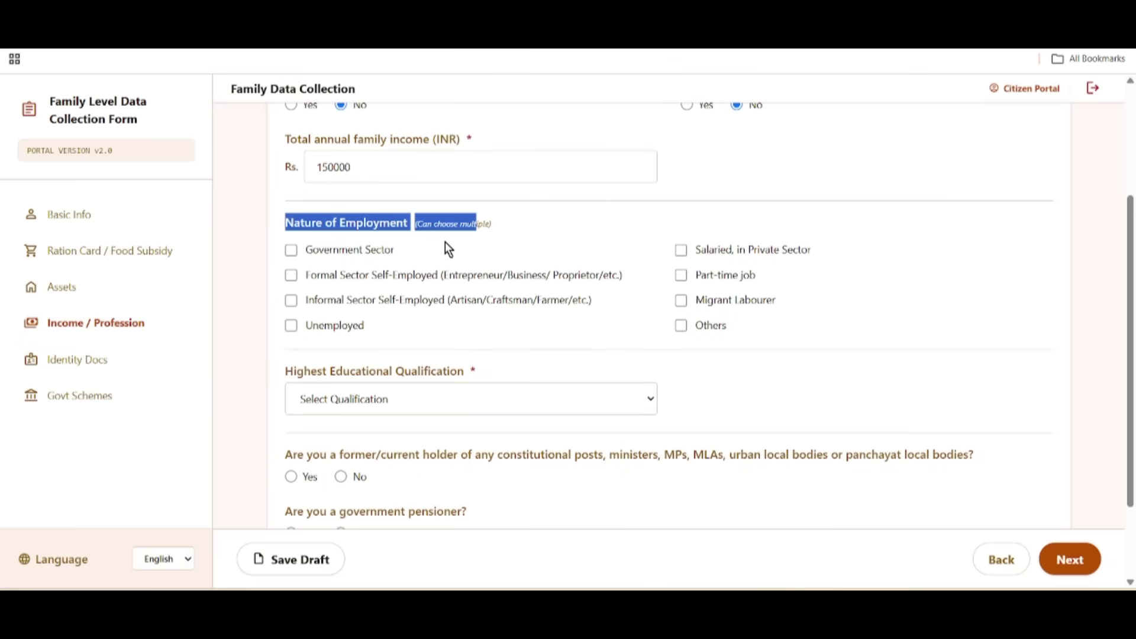
left_click_drag(317, 276, 457, 283)
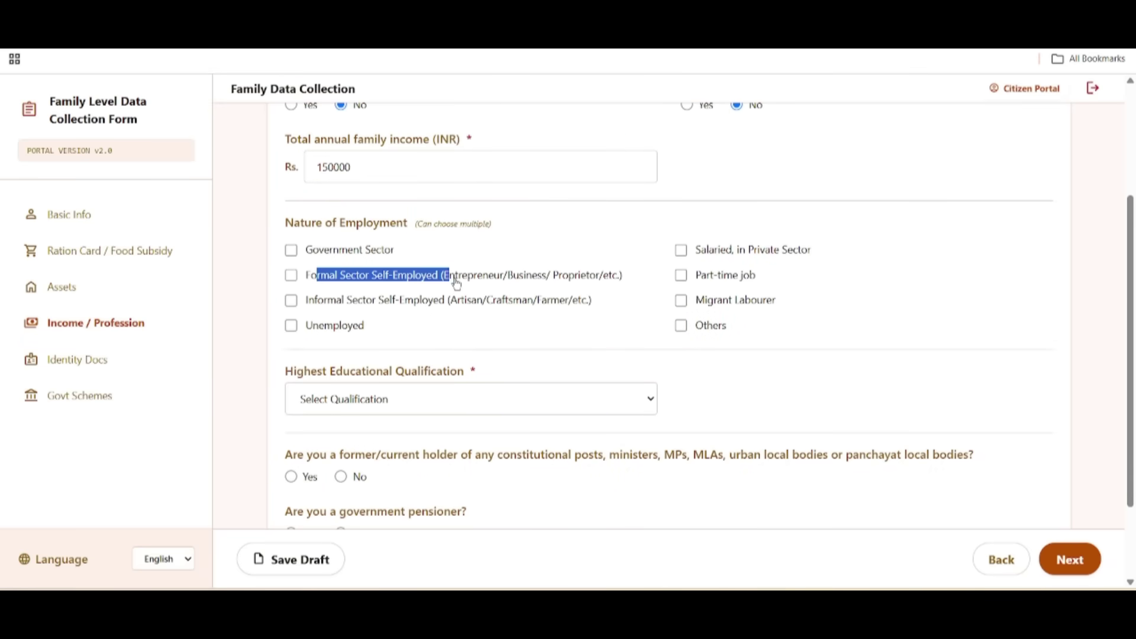
left_click_drag(352, 300, 444, 301)
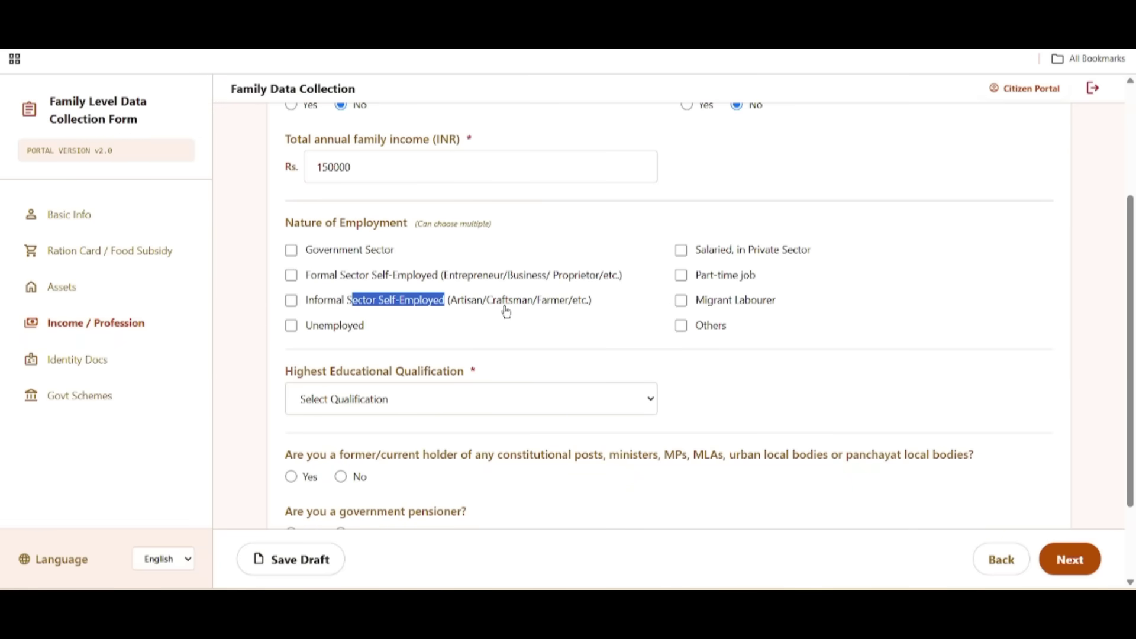
left_click(681, 325)
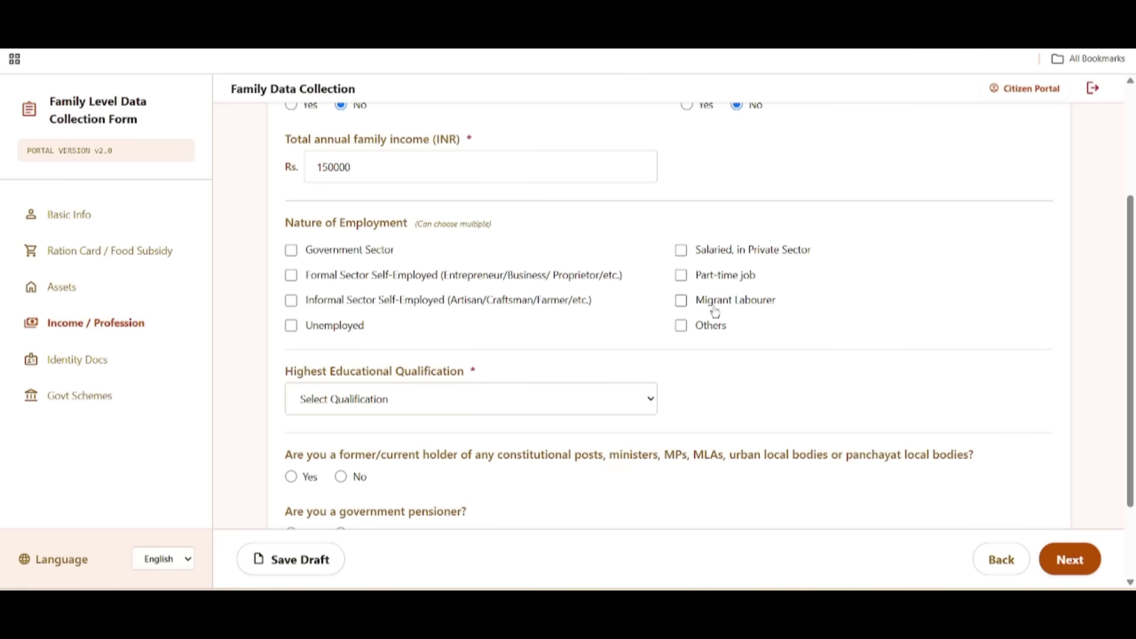
left_click(313, 333)
left_click(314, 332)
left_click(705, 327)
left_click(705, 327)
left_click(716, 328)
Step: Choose 'Lower than 10th' as the Highest Educational Qualification
left_click_drag(286, 366, 515, 385)
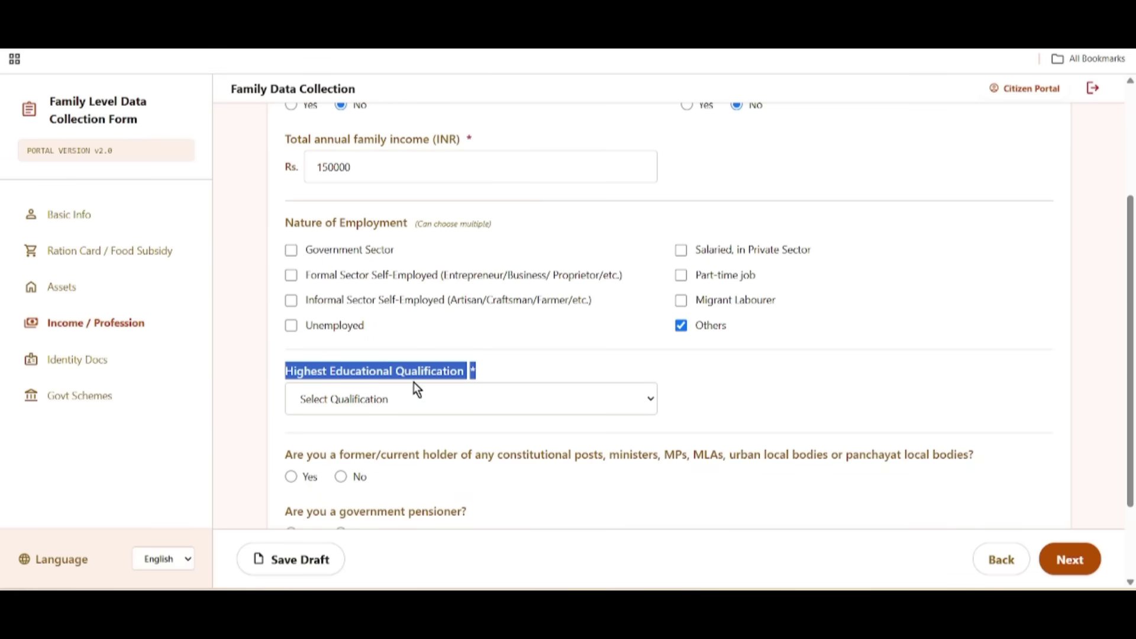
scroll(544, 427, "down", 1)
left_click(332, 325)
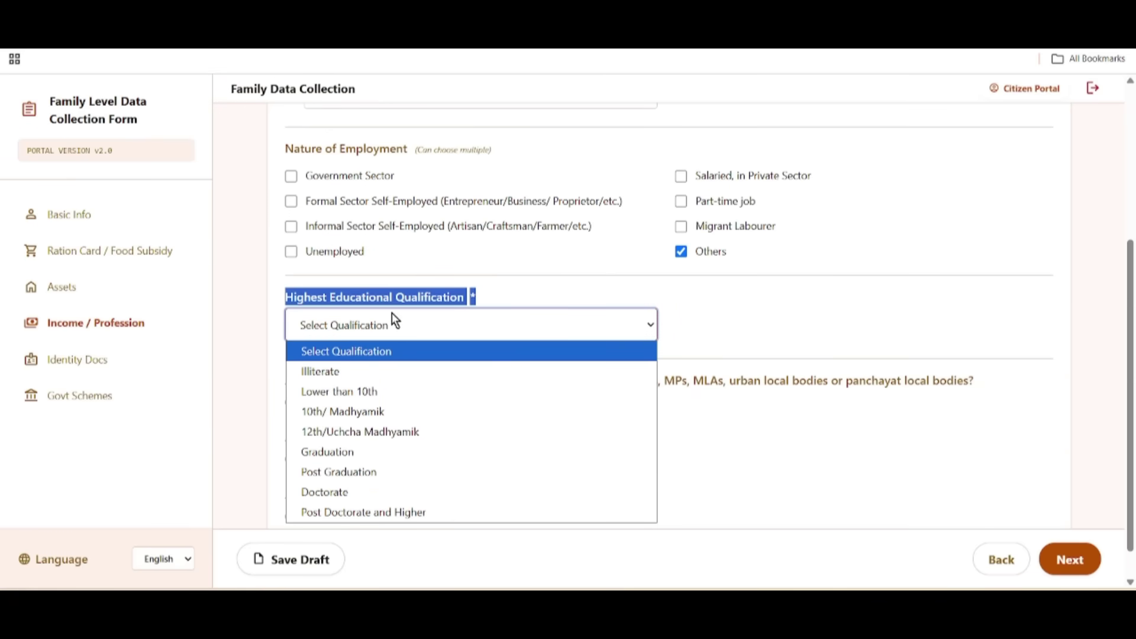
left_click(357, 392)
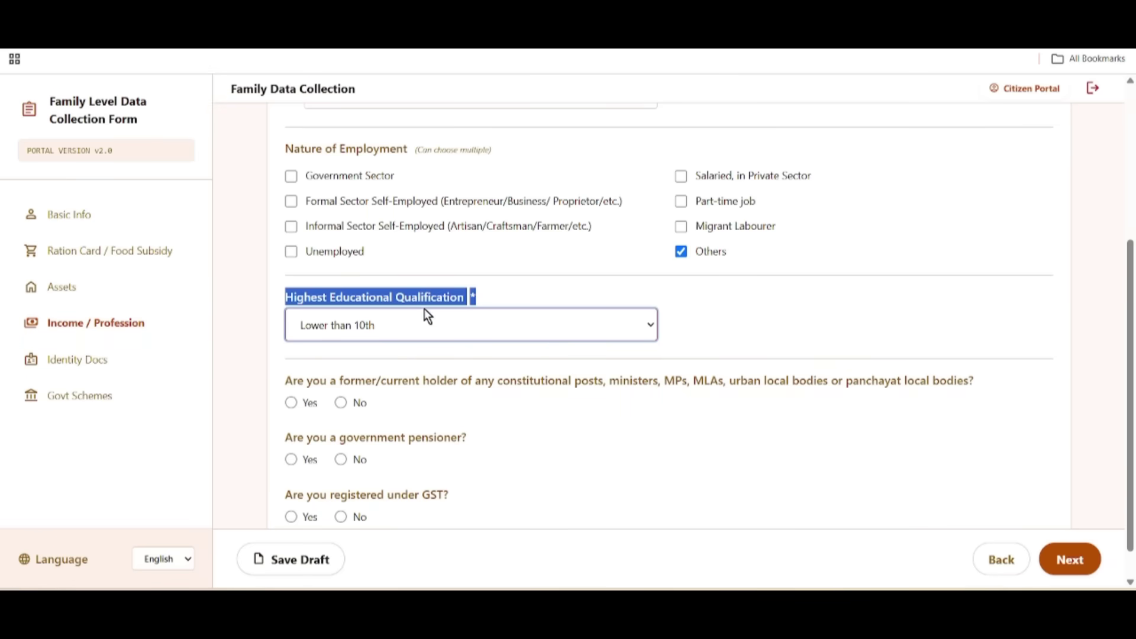
left_click_drag(447, 381, 729, 381)
left_click(546, 438)
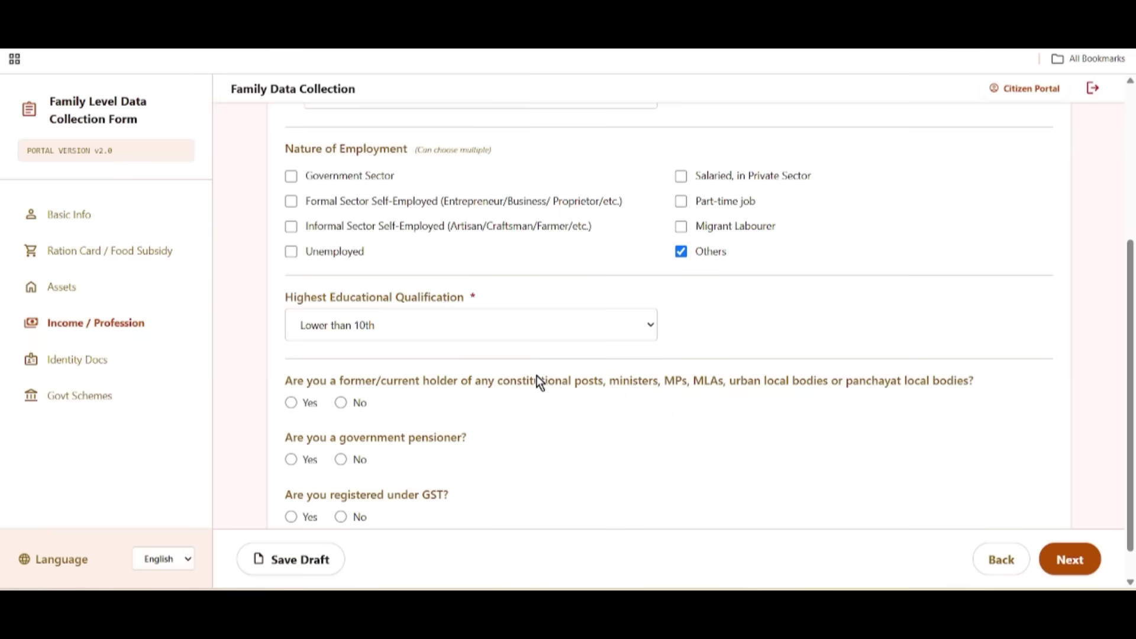
Step: Answer No to holding constitutional posts, with the government-pensioner question also No
triple_click(591, 421)
left_click_drag(281, 381, 404, 401)
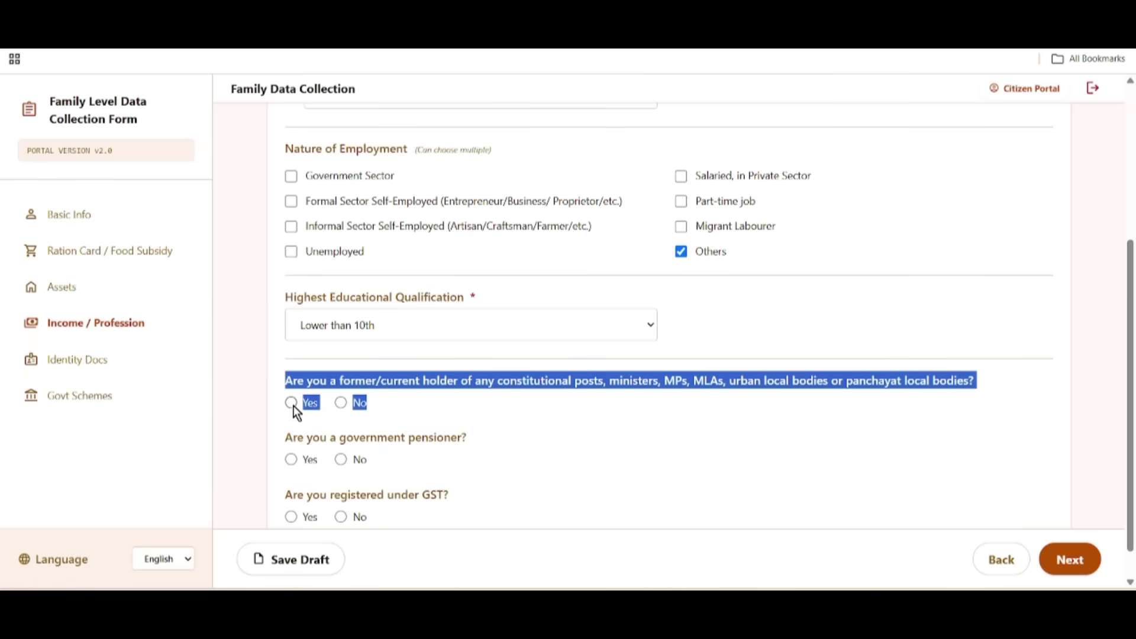
left_click(342, 404)
left_click_drag(328, 438, 500, 458)
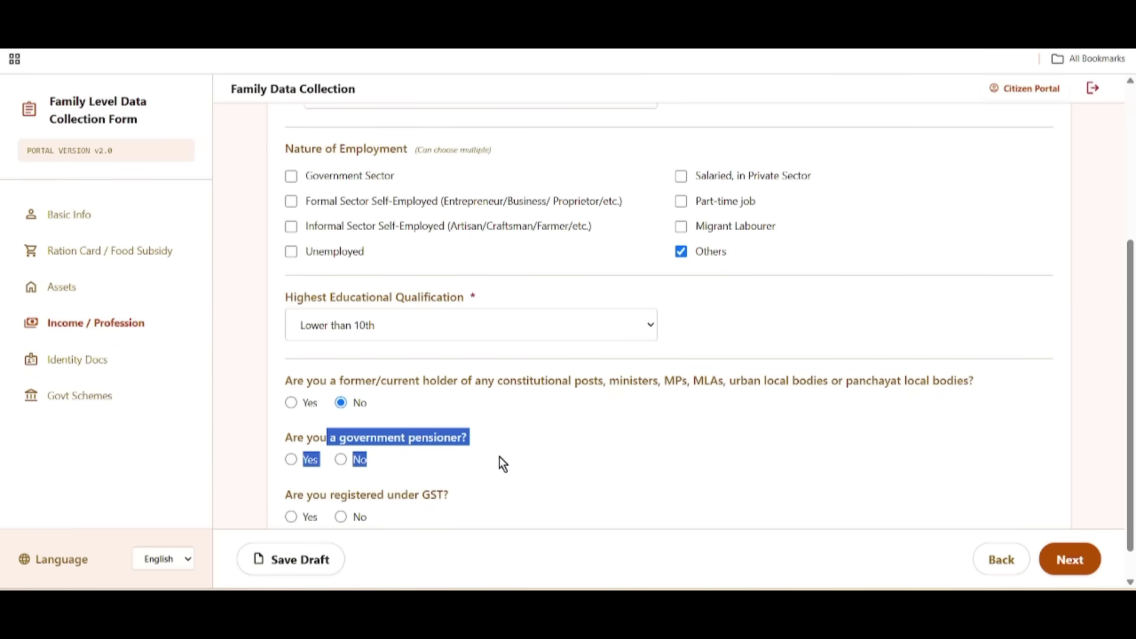
left_click(590, 436)
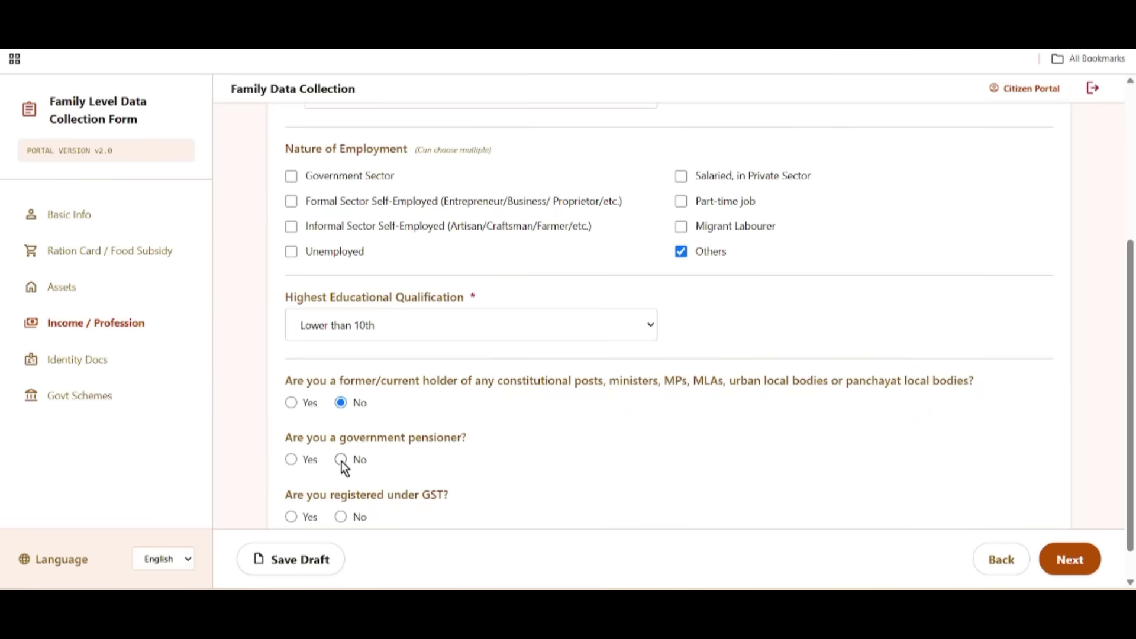
Step: Answer No to GST registration so the GSTIN field stays hidden
left_click_drag(341, 496, 468, 505)
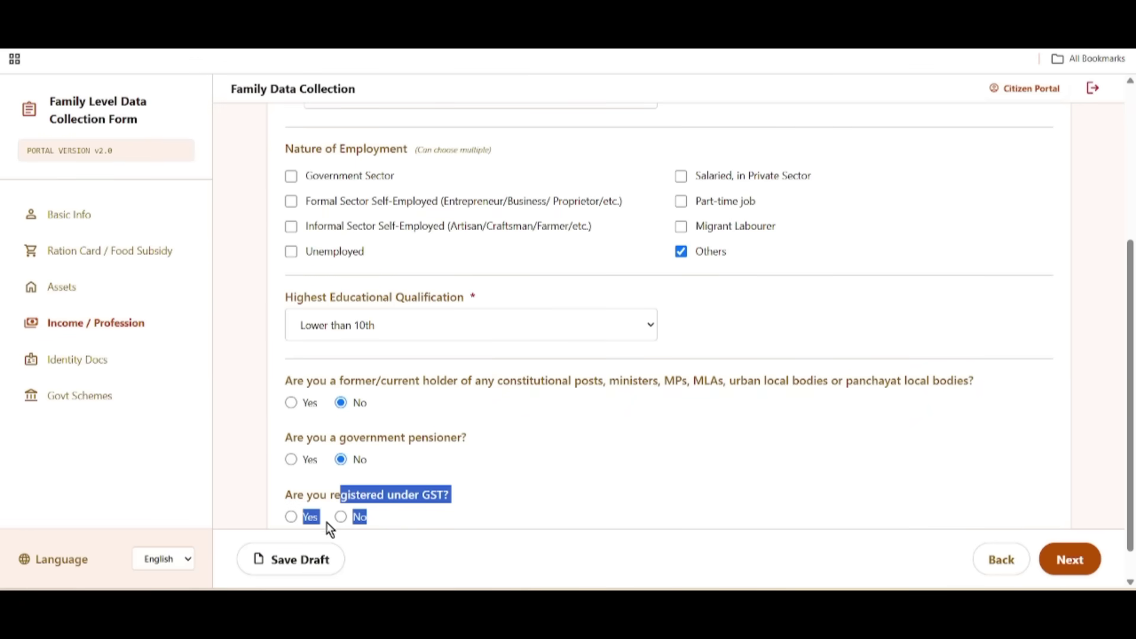
left_click(290, 517)
left_click(341, 518)
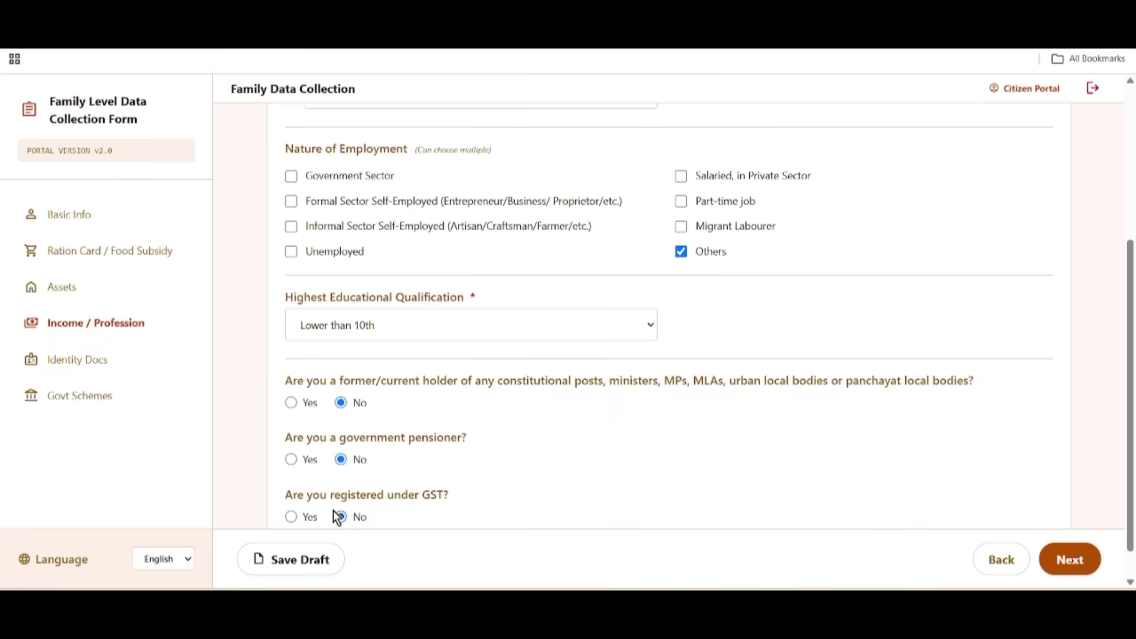
left_click(307, 517)
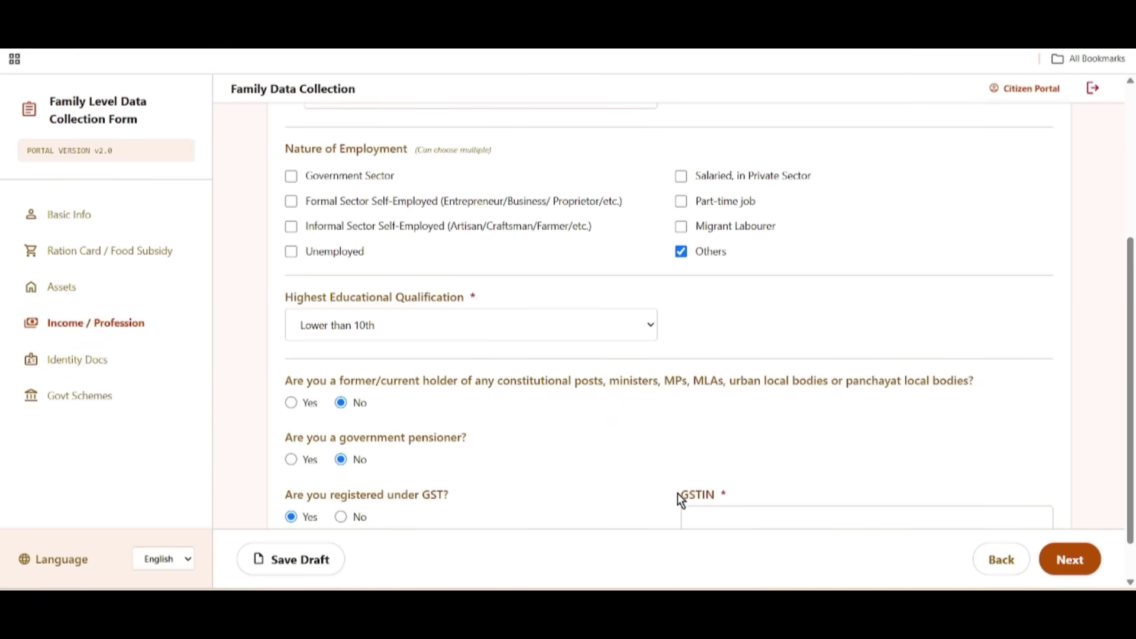
left_click_drag(677, 494, 804, 509)
scroll(787, 513, "down", 1)
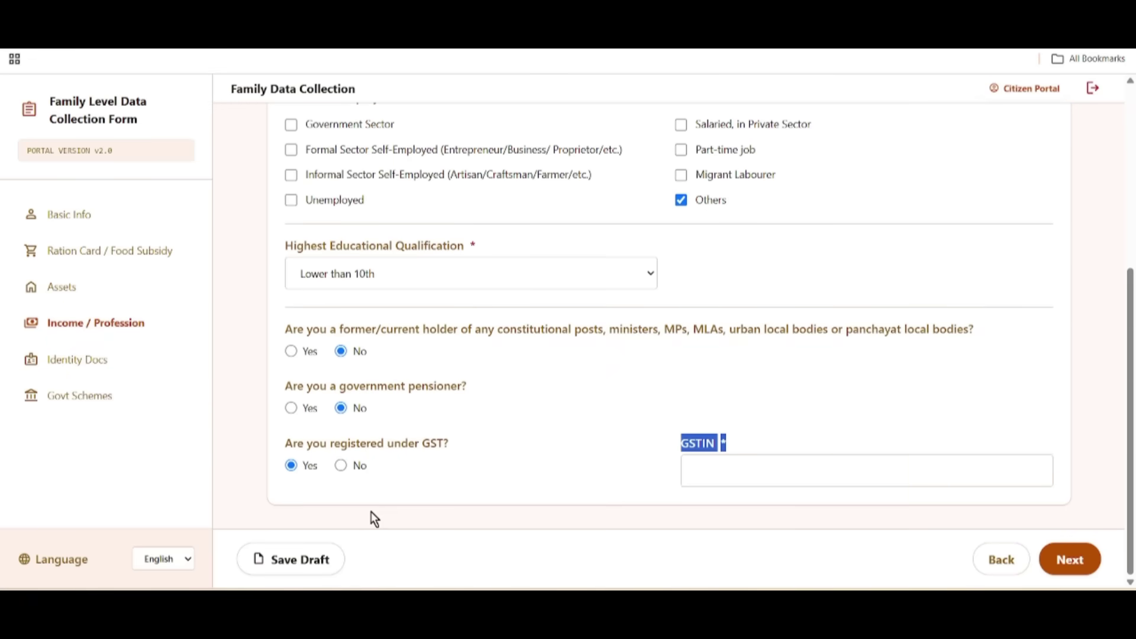
left_click(341, 468)
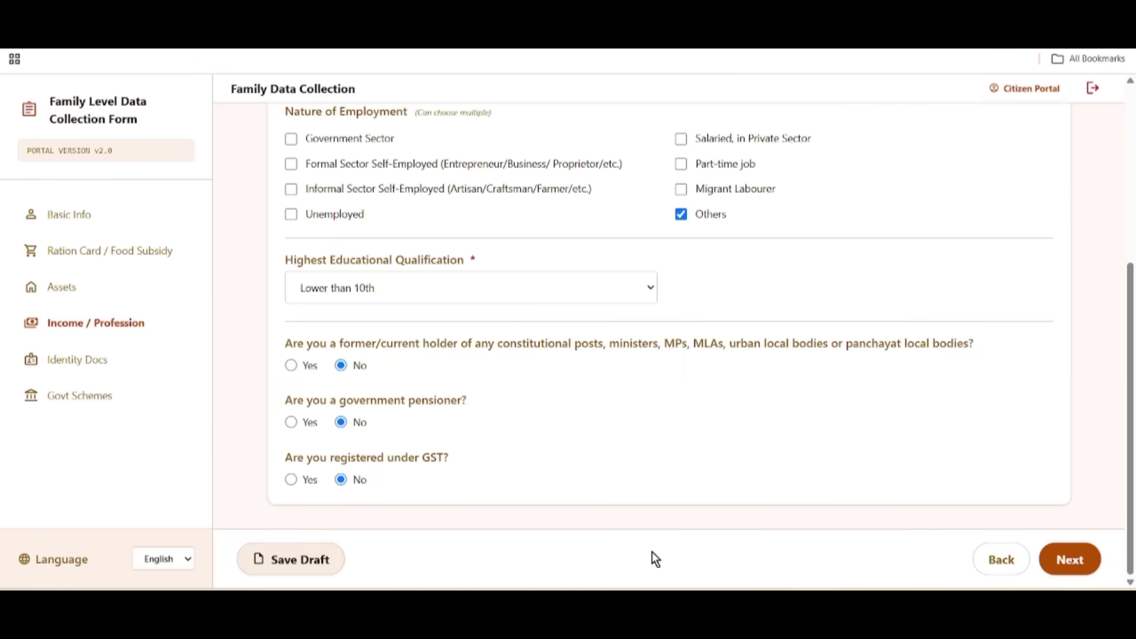
Step: In Identity Docs, leave the CAA Application Status as Not Applicable
left_click(1095, 569)
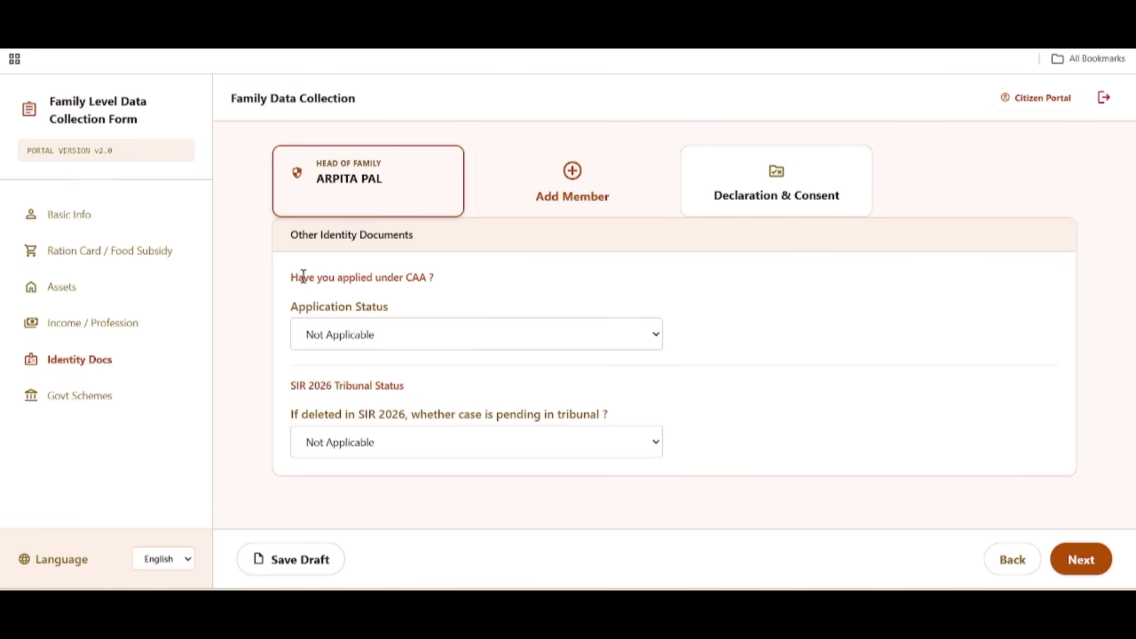
left_click_drag(300, 277, 486, 286)
left_click(562, 286)
left_click_drag(293, 303, 411, 311)
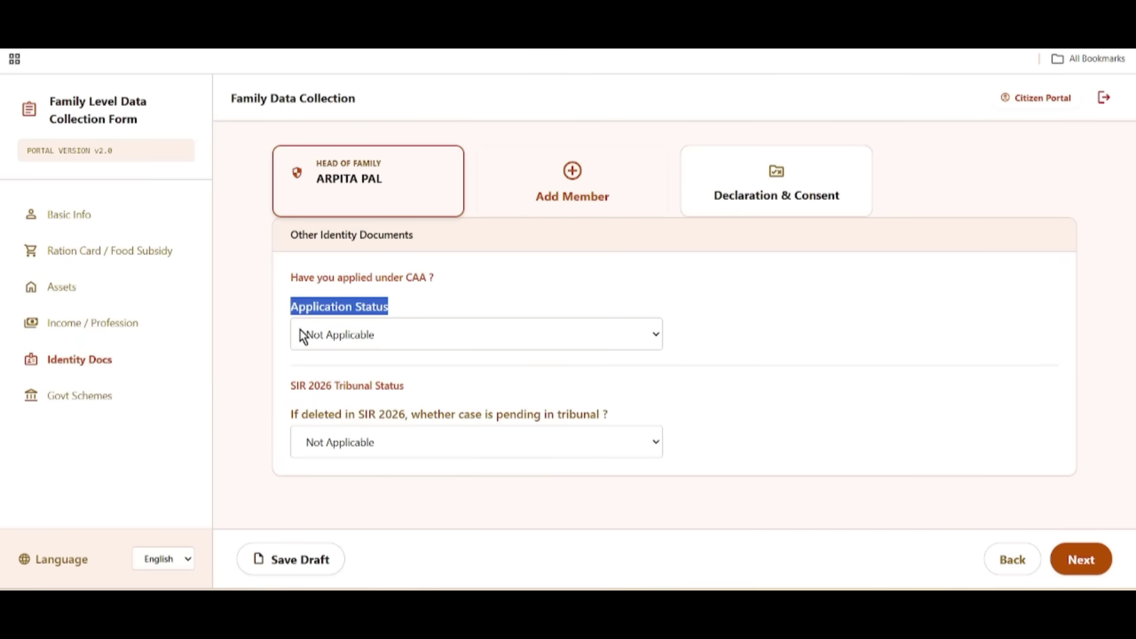
left_click(357, 336)
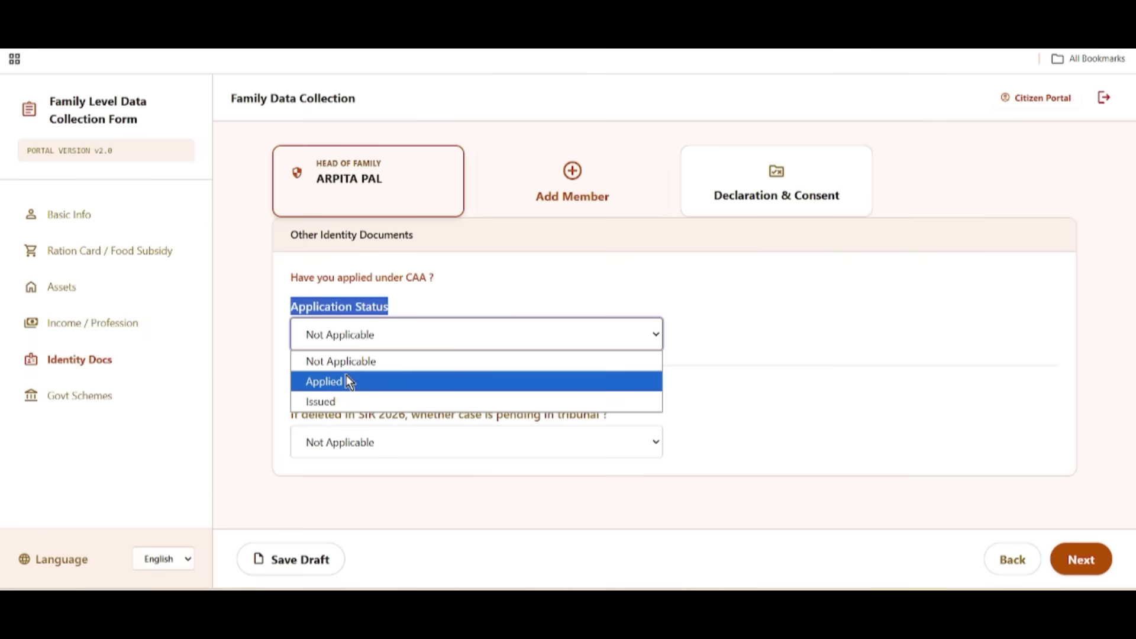
left_click(347, 378)
left_click(353, 337)
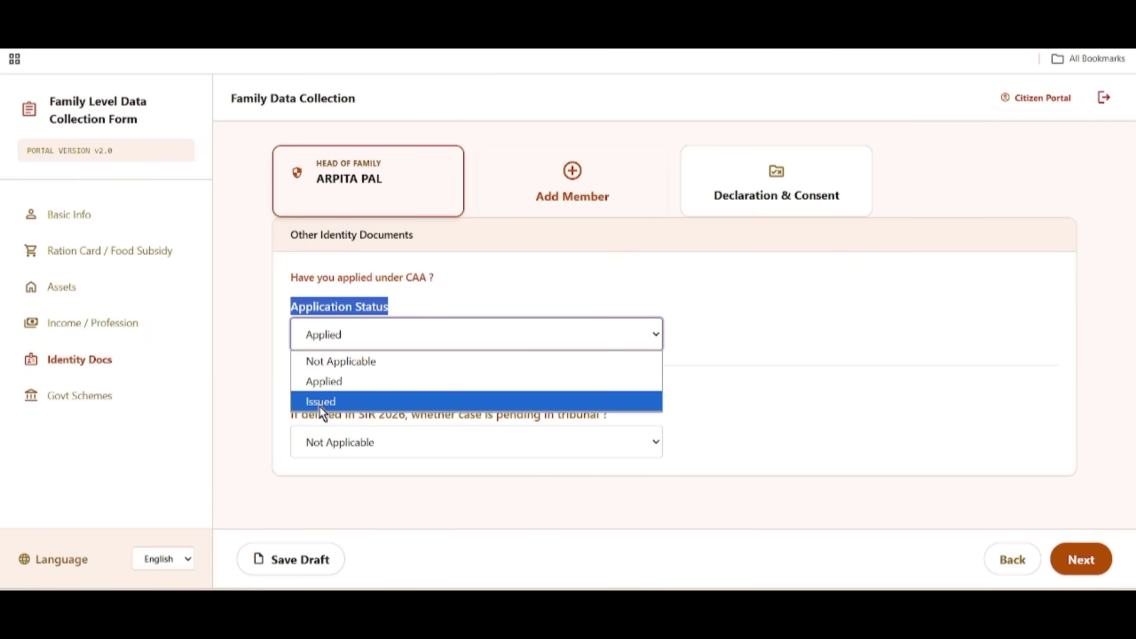
left_click(320, 402)
left_click(364, 335)
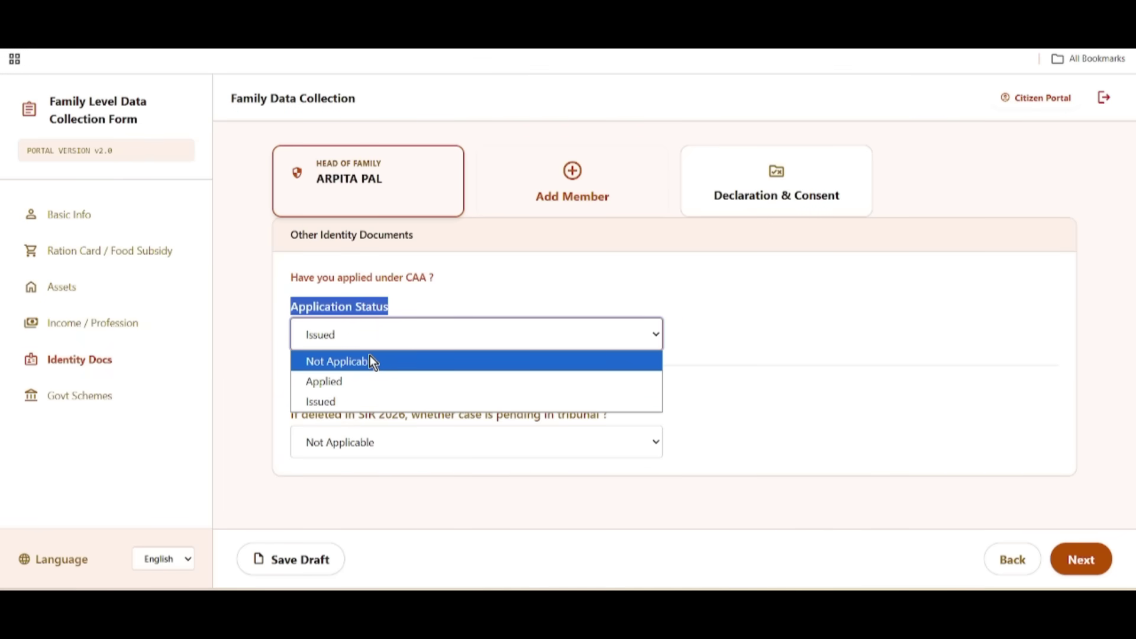
left_click(371, 361)
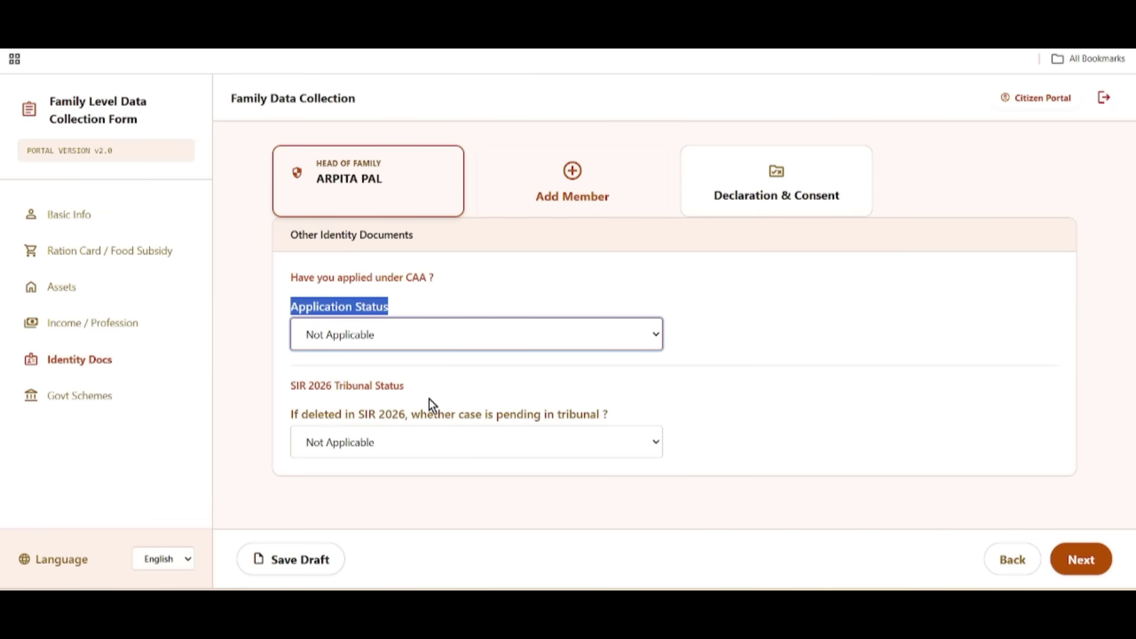
Step: Keep the SIR 2026 tribunal status as Not Applicable and continue to Govt Schemes
left_click_drag(291, 386, 496, 403)
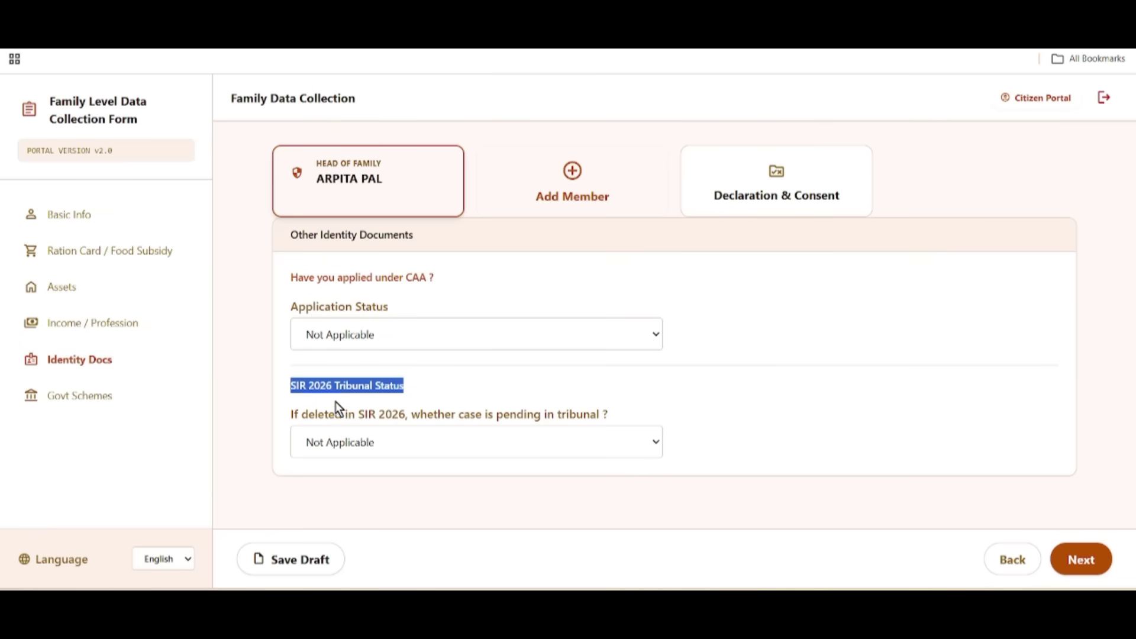
left_click_drag(286, 412, 404, 424)
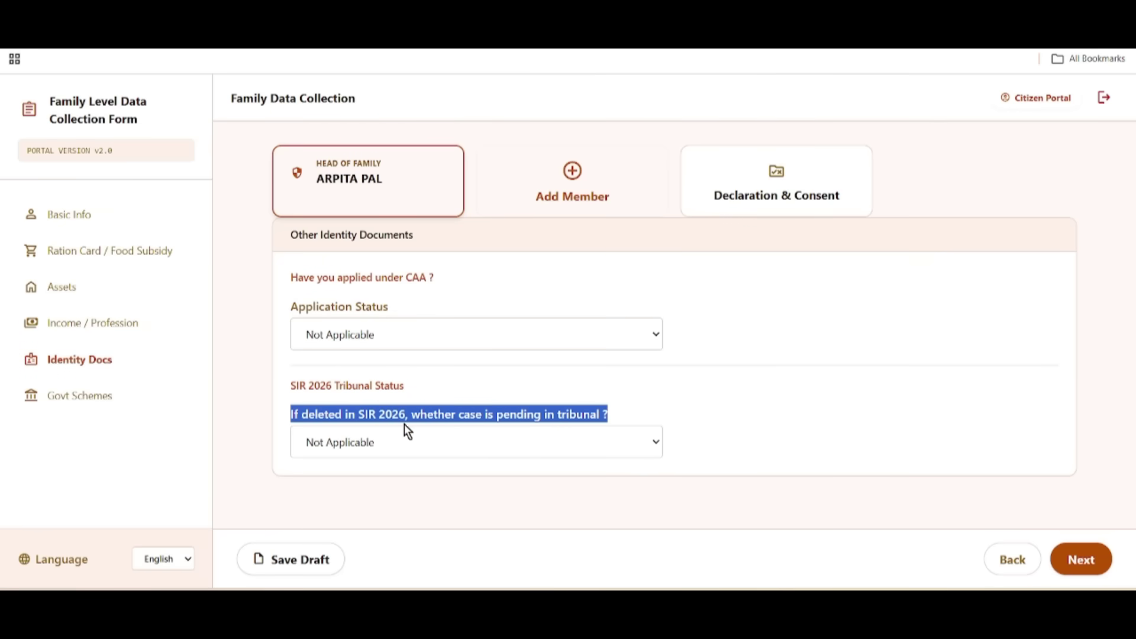
left_click(672, 386)
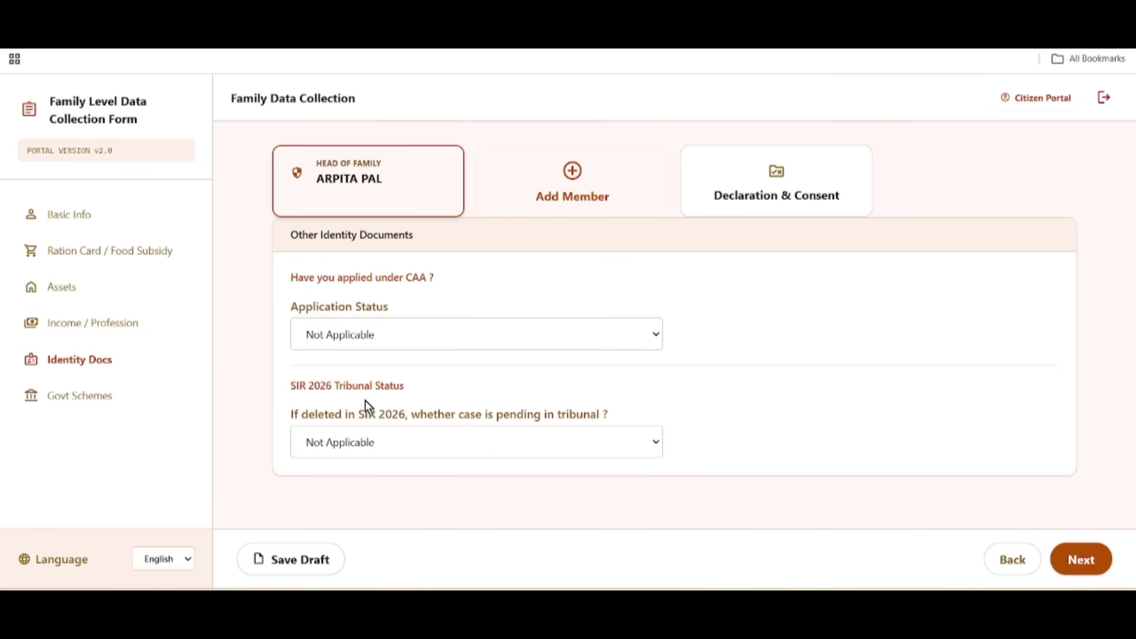
left_click_drag(415, 419, 610, 427)
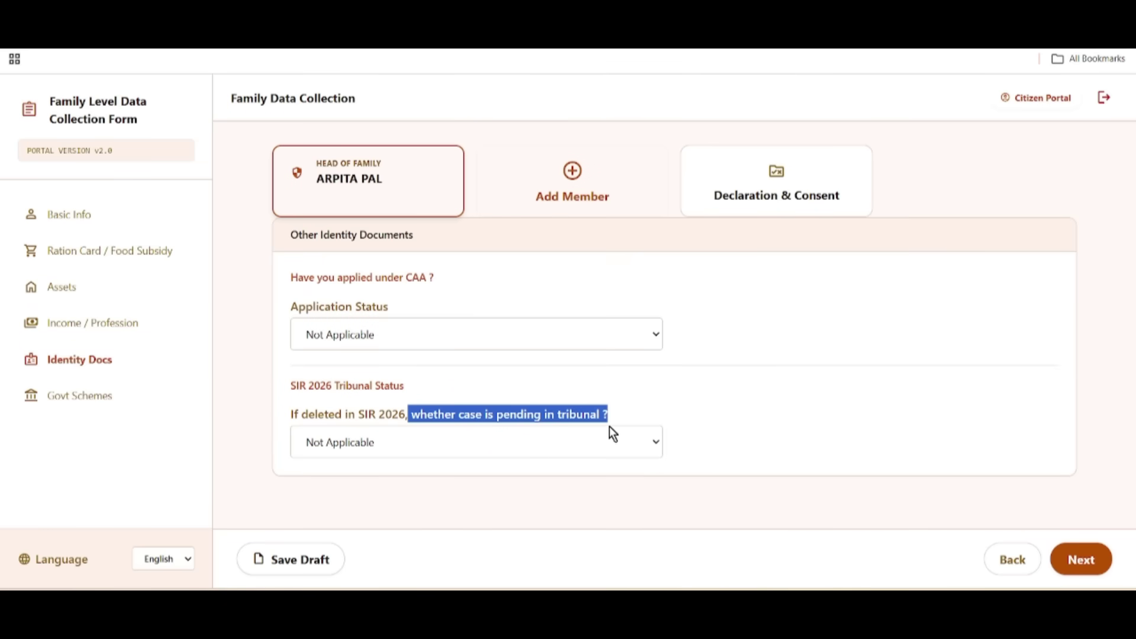
left_click(713, 404)
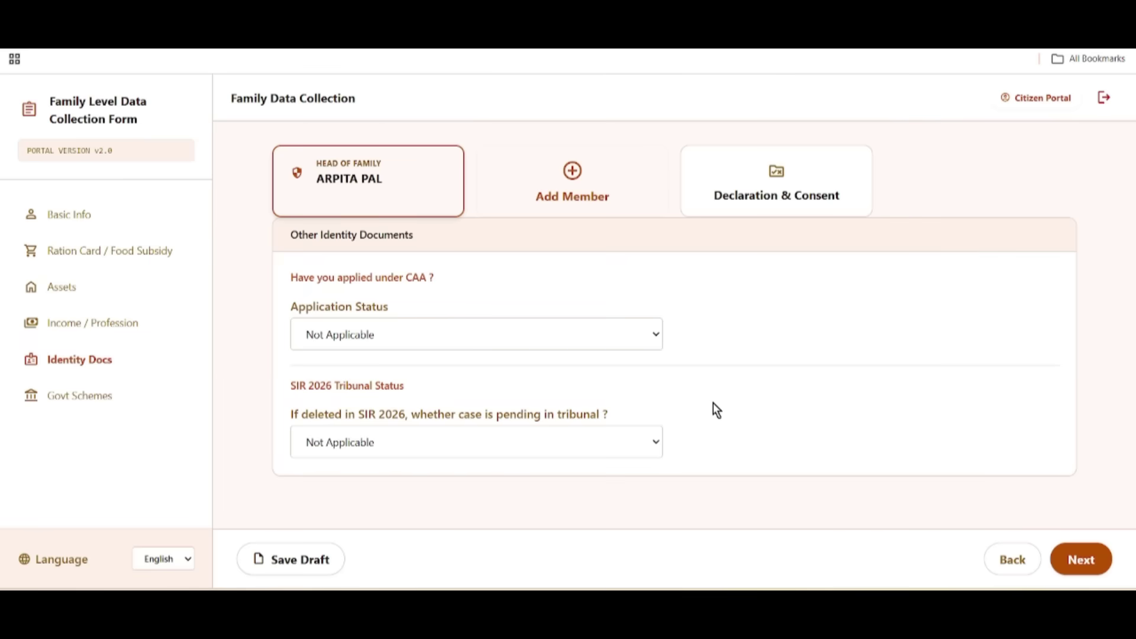
left_click(321, 445)
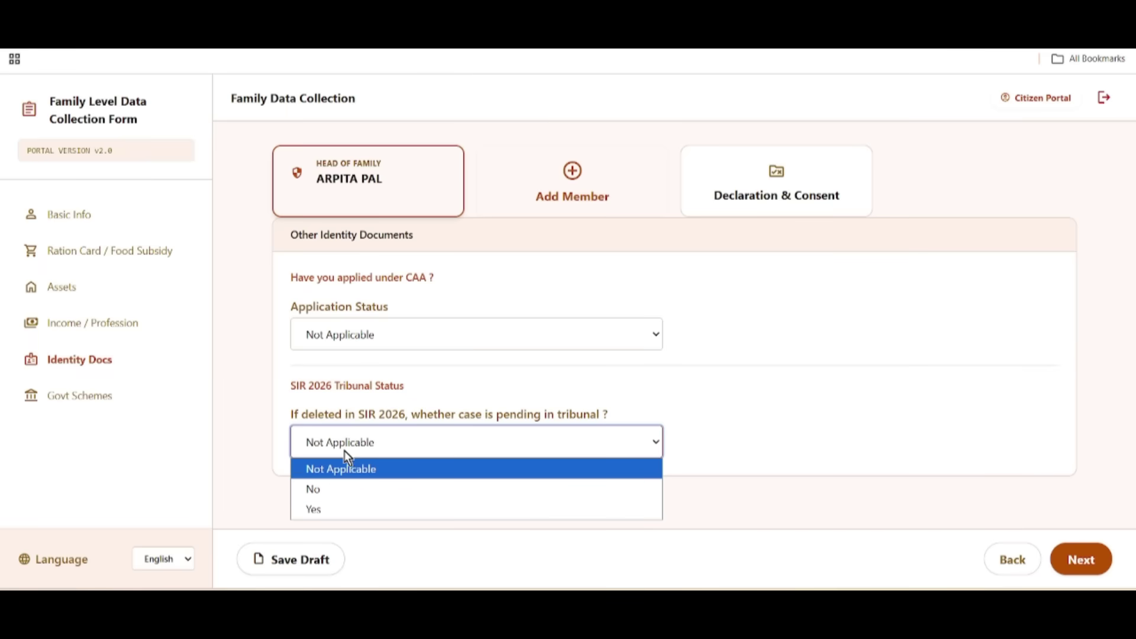
left_click(317, 471)
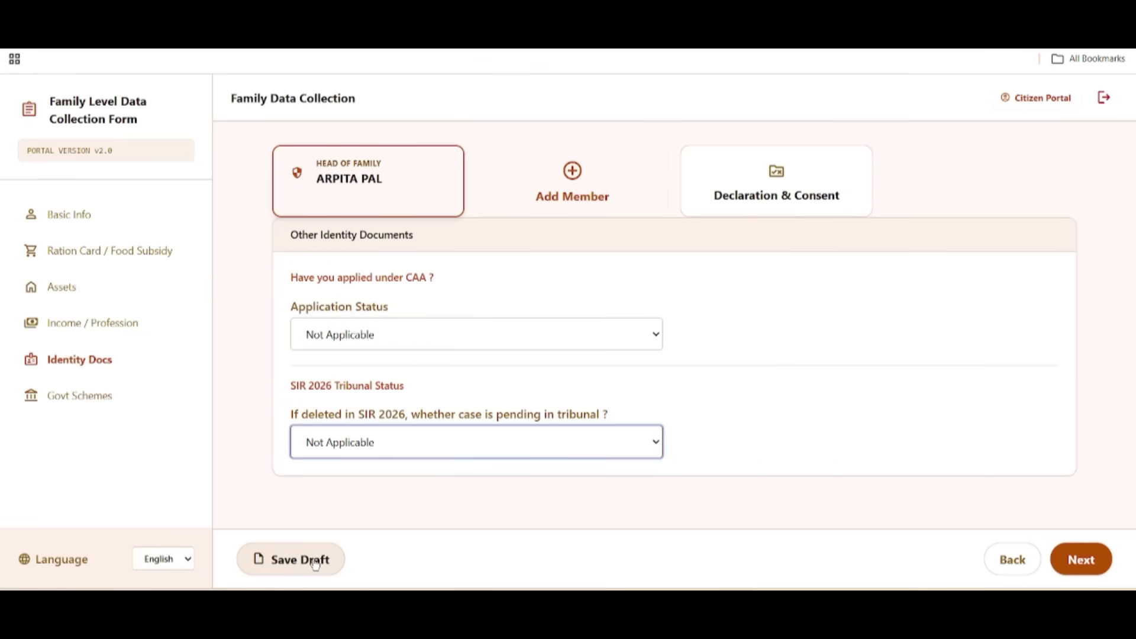
left_click(1080, 560)
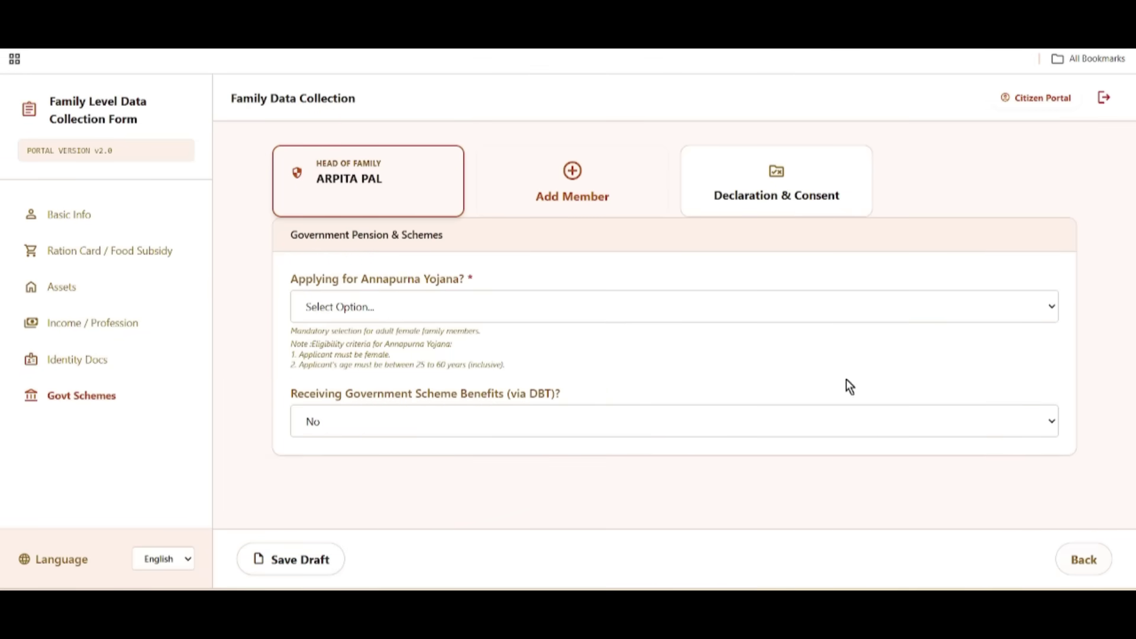
Step: Answer 'Yes, I am applying' for Annapurna Yojana, leaving DBT benefits at No
left_click_drag(290, 275, 494, 279)
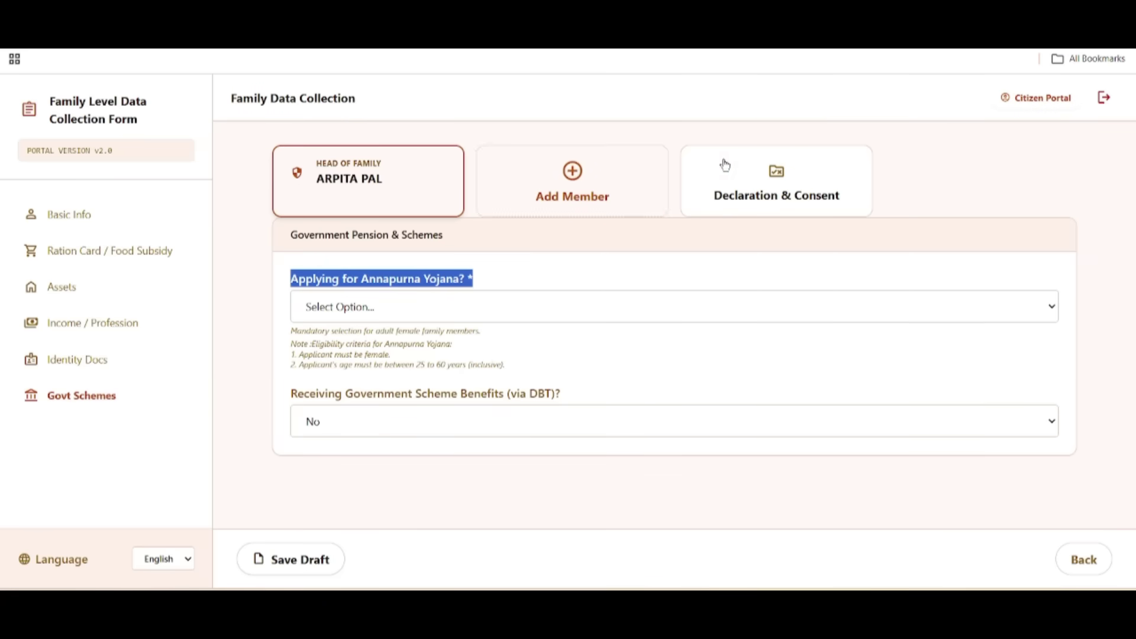
left_click(303, 288)
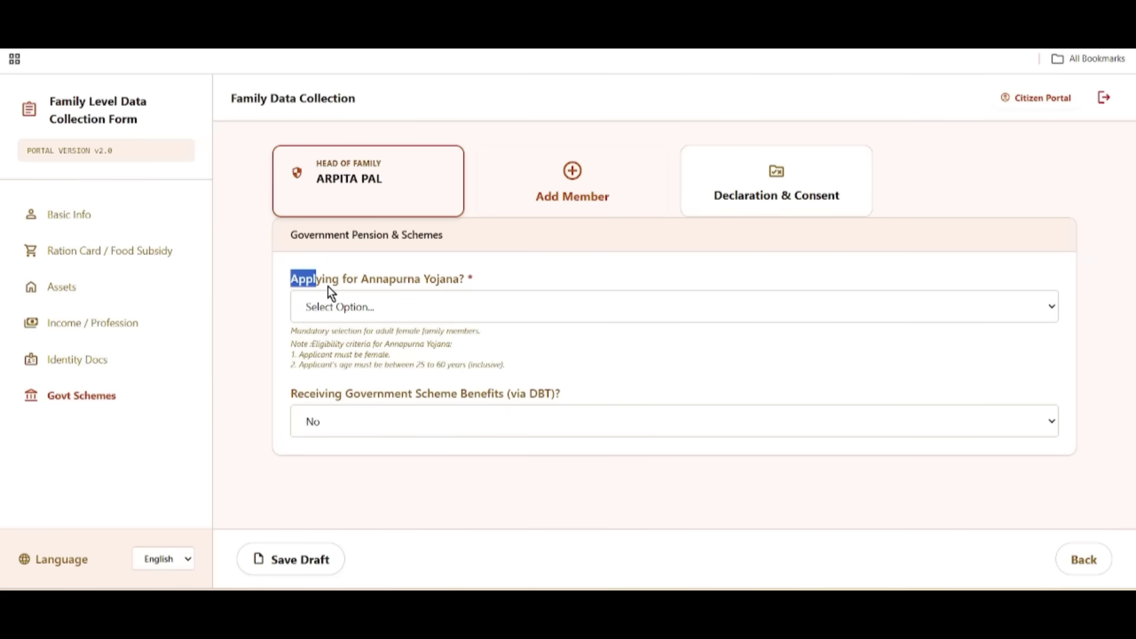
left_click_drag(327, 287, 483, 287)
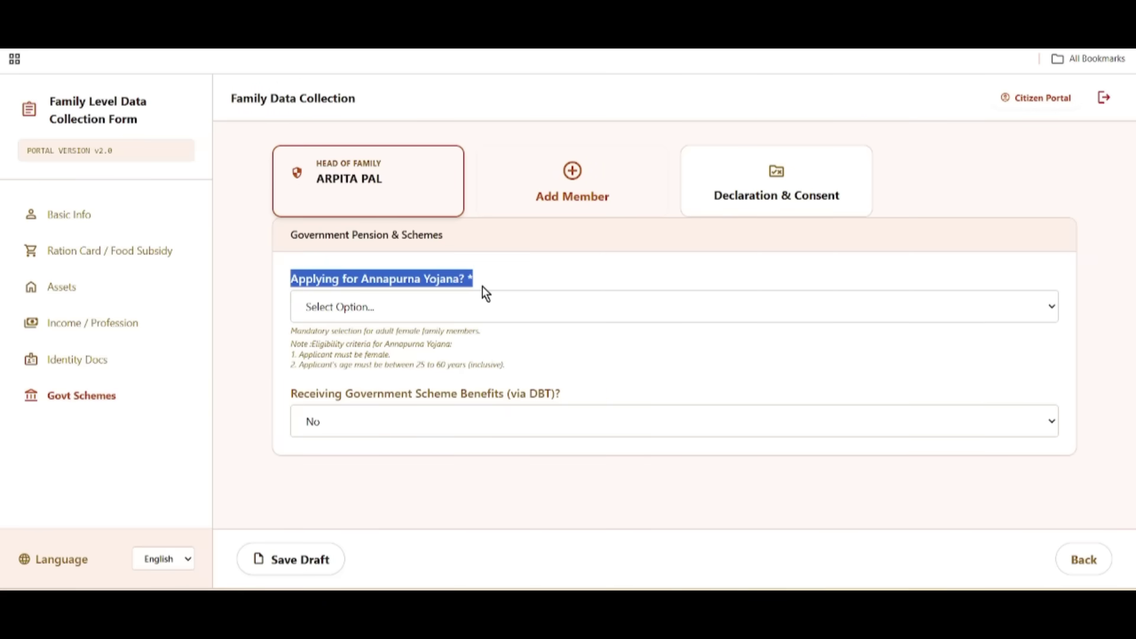
left_click(378, 308)
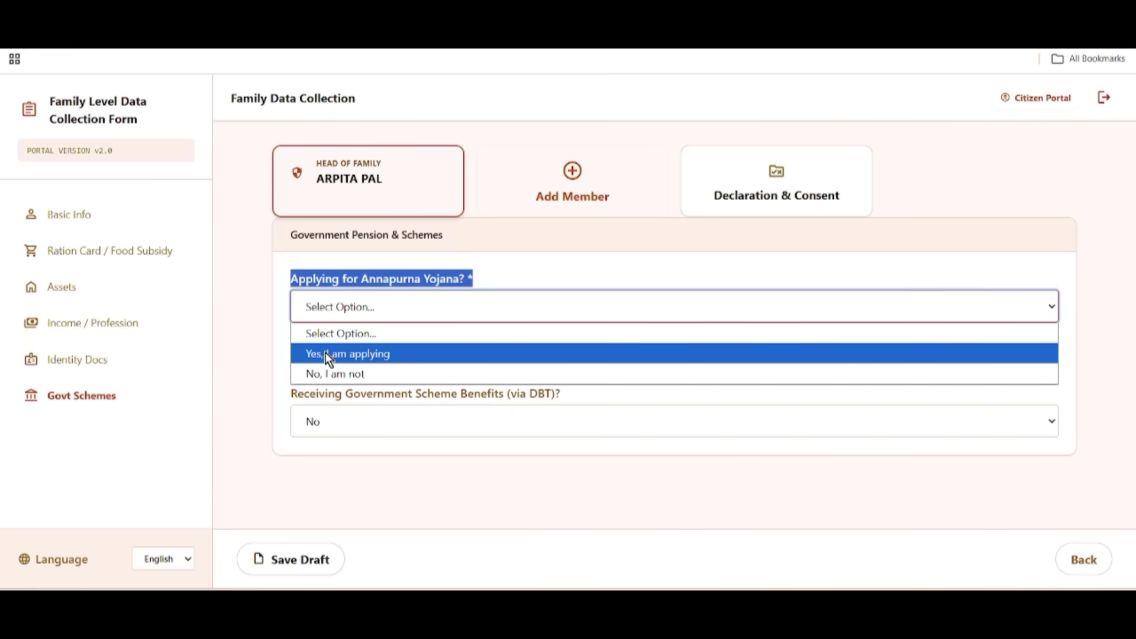
left_click(343, 355)
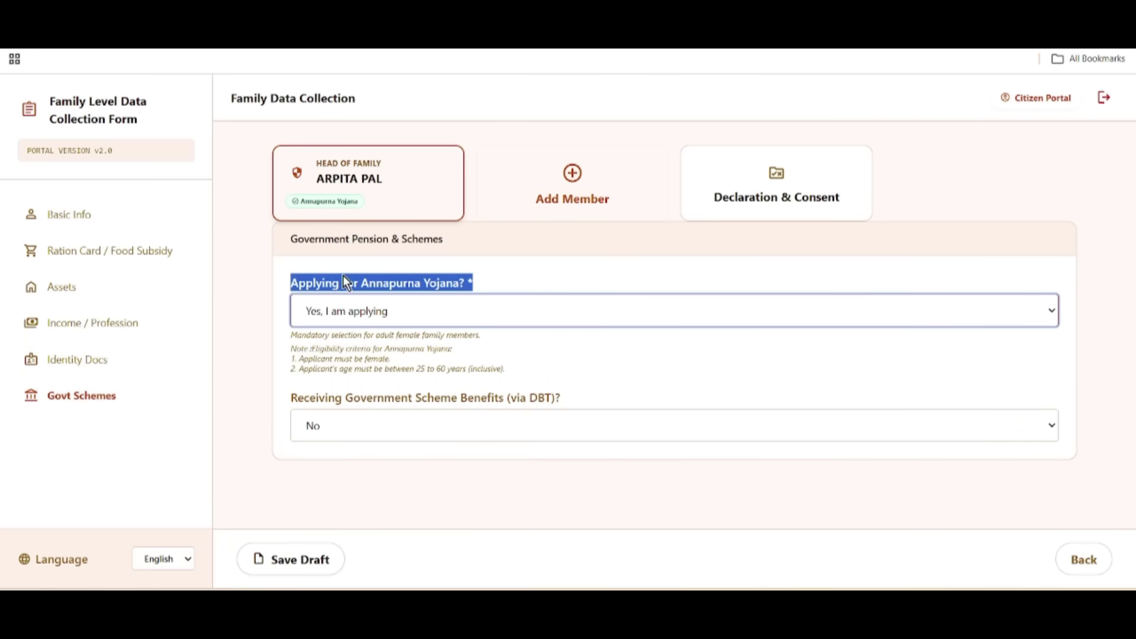
left_click_drag(282, 401, 472, 413)
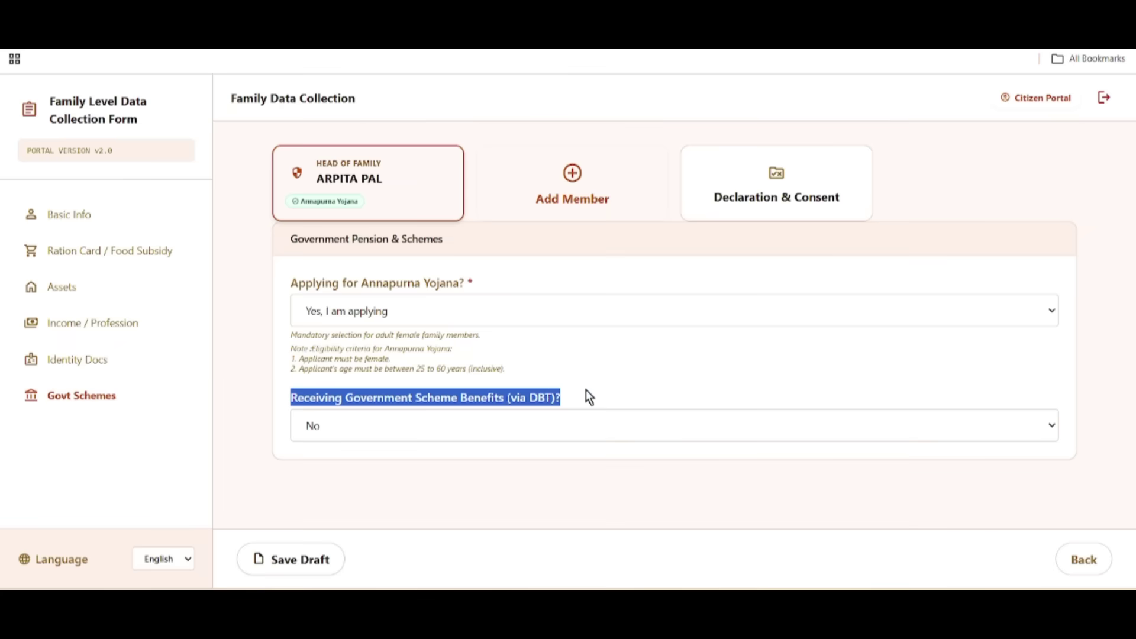
left_click(616, 403)
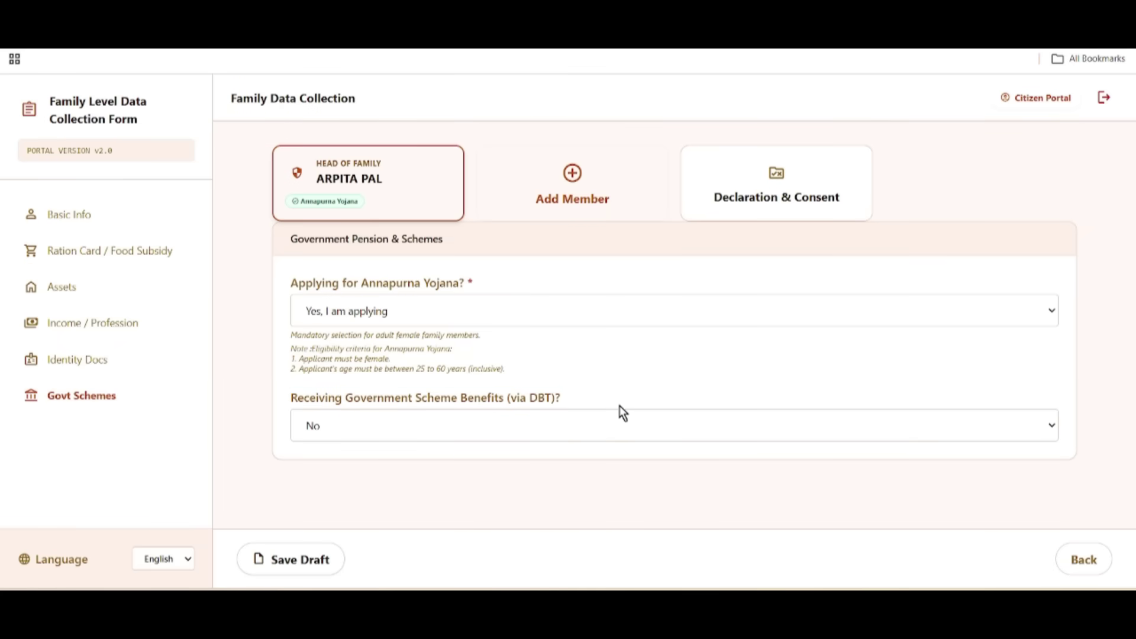
Step: Answer Yes to DBT benefits and select Swasthya Sathi as Scheme 1
left_click(417, 431)
left_click(352, 474)
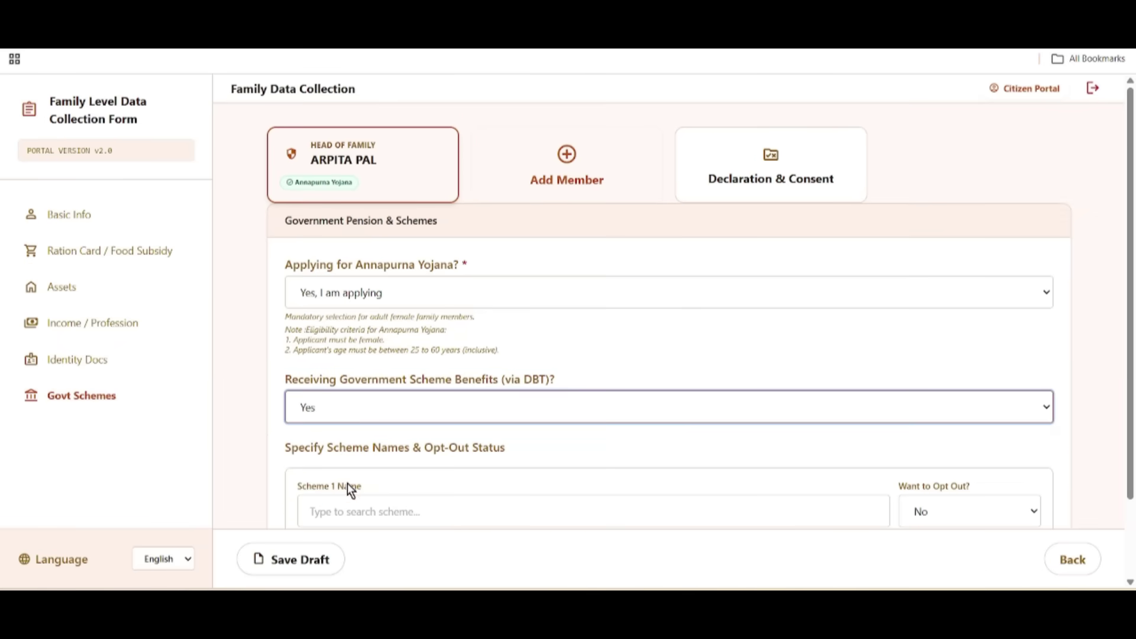
scroll(370, 487, "down", 1)
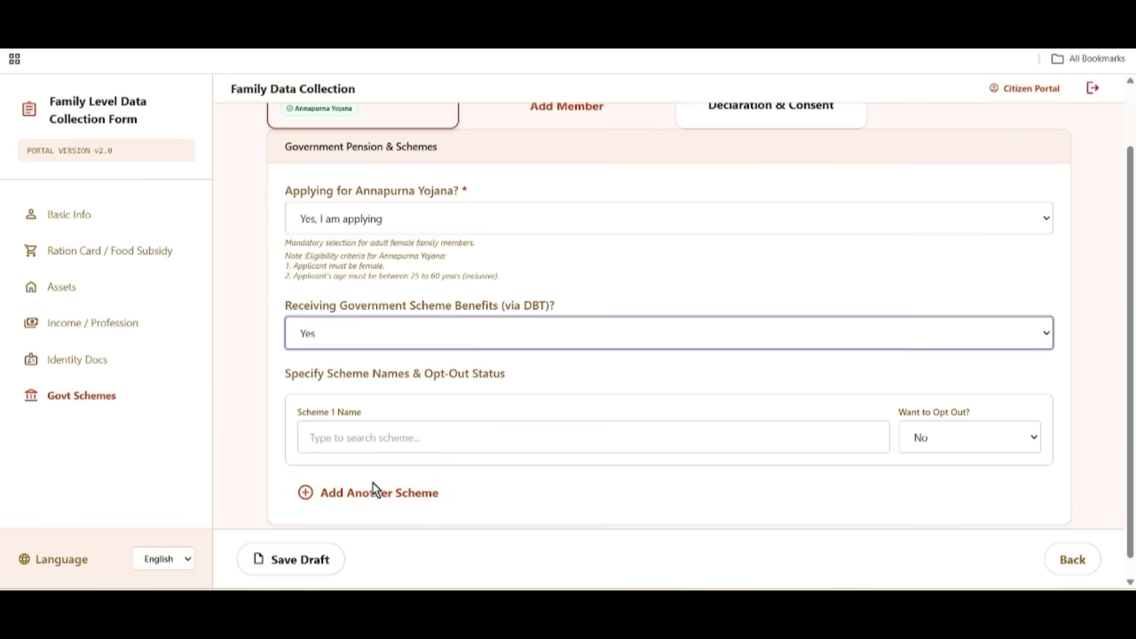
left_click(368, 438)
scroll(541, 350, "down", 10)
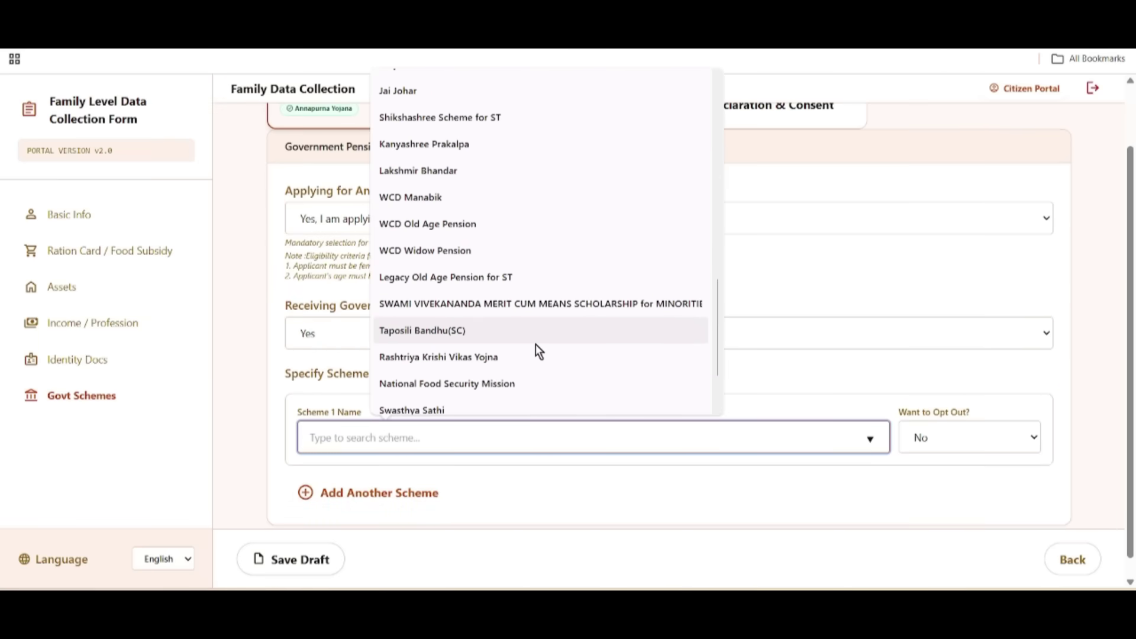
scroll(535, 345, "down", 2)
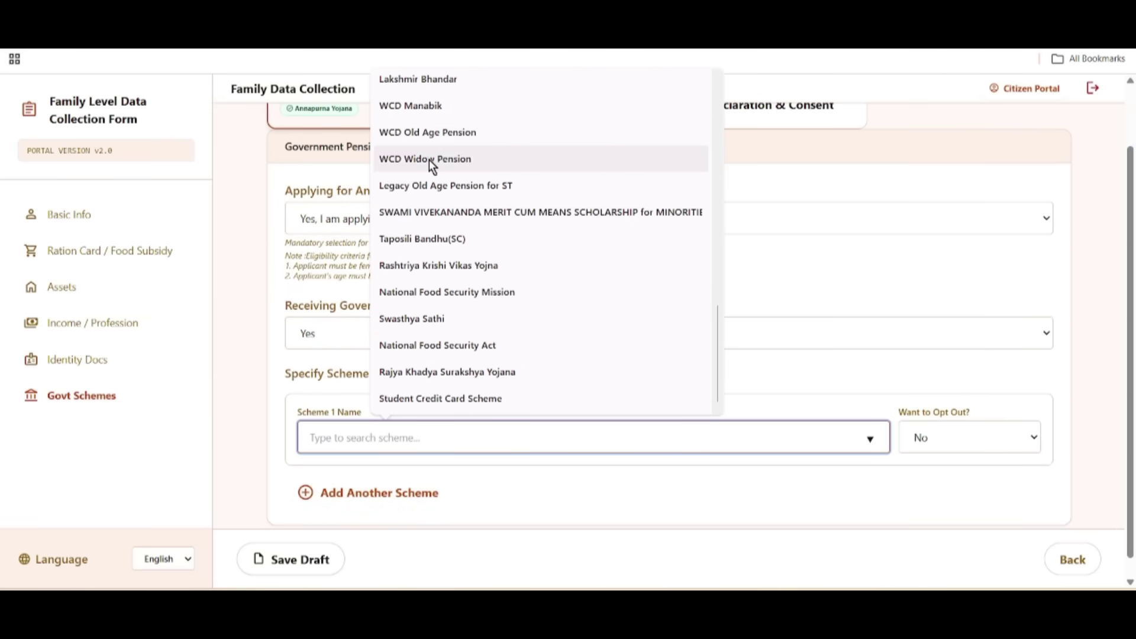
left_click(411, 320)
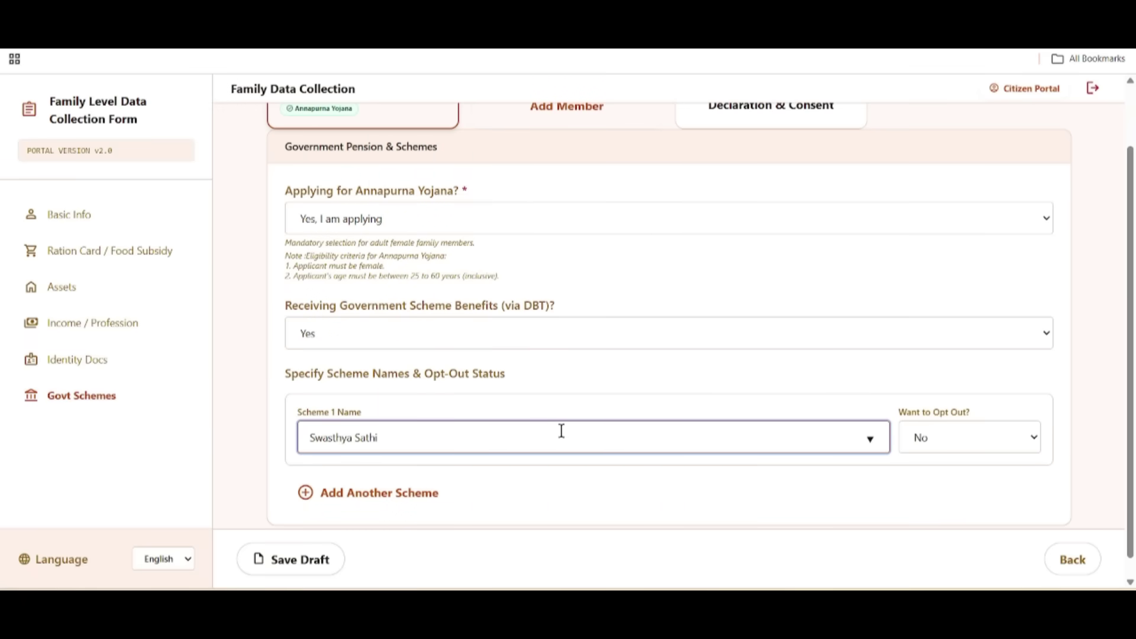
Step: Set the Swasthya Sathi opt-out answer to No
left_click_drag(888, 414, 979, 424)
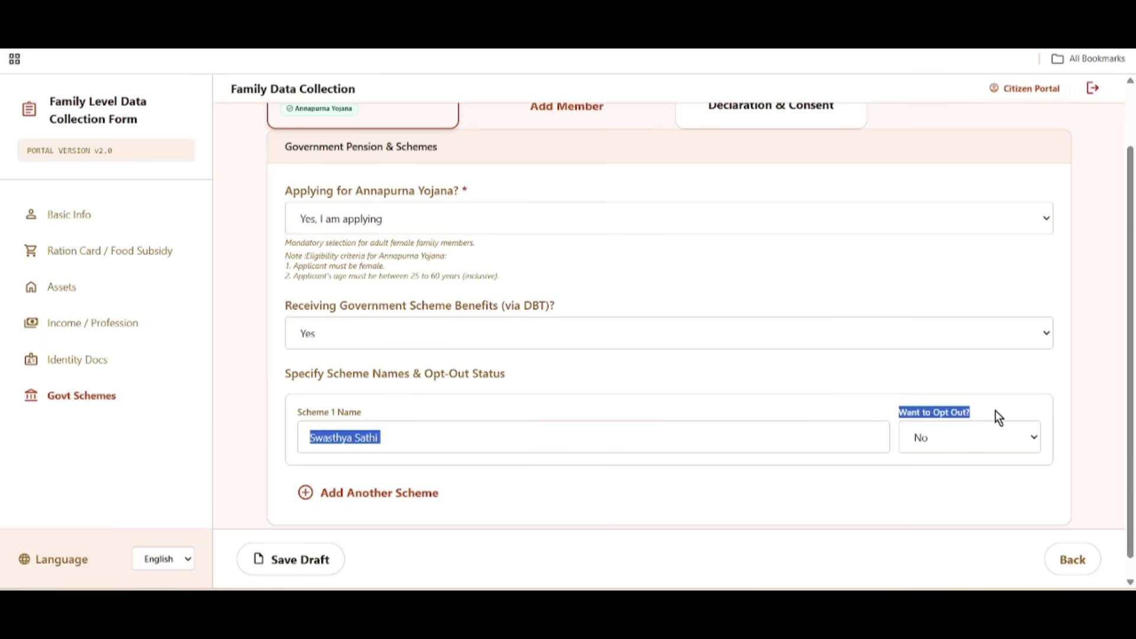
left_click(986, 434)
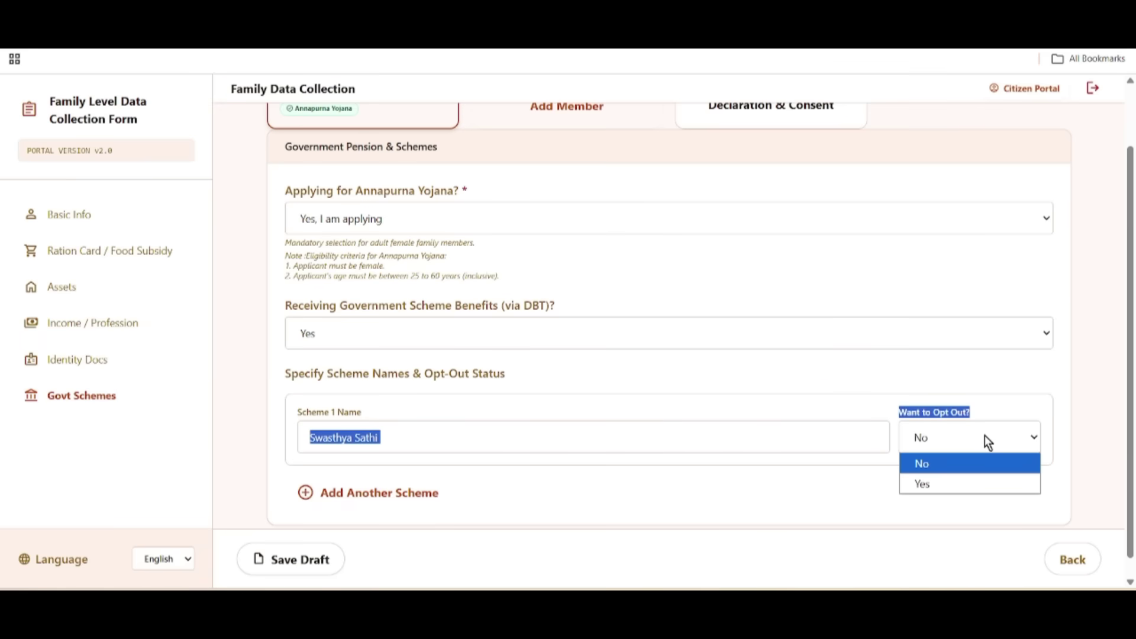
left_click(952, 485)
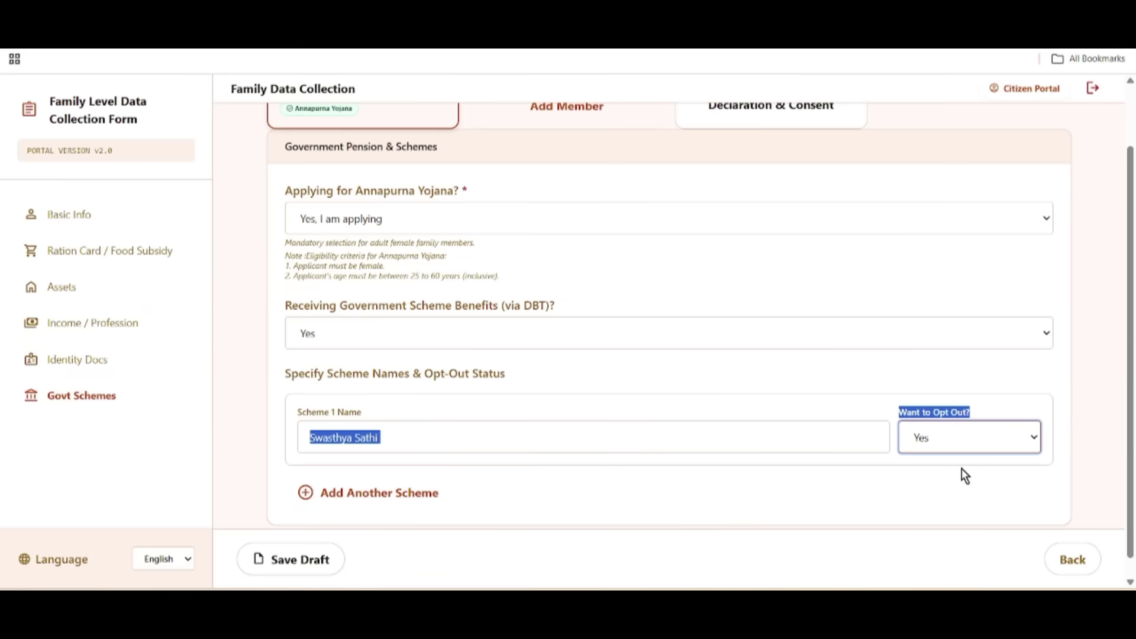
left_click(954, 442)
left_click(930, 463)
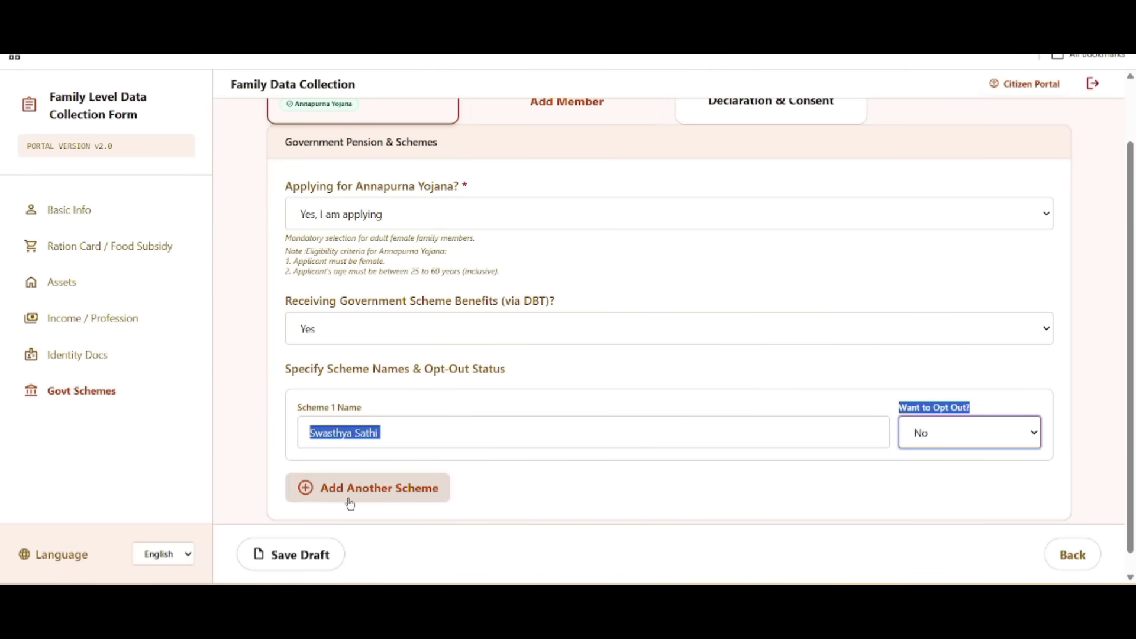
Step: Add an empty second scheme row and move to Declaration & Consent
left_click(372, 493)
scroll(470, 476, "down", 2)
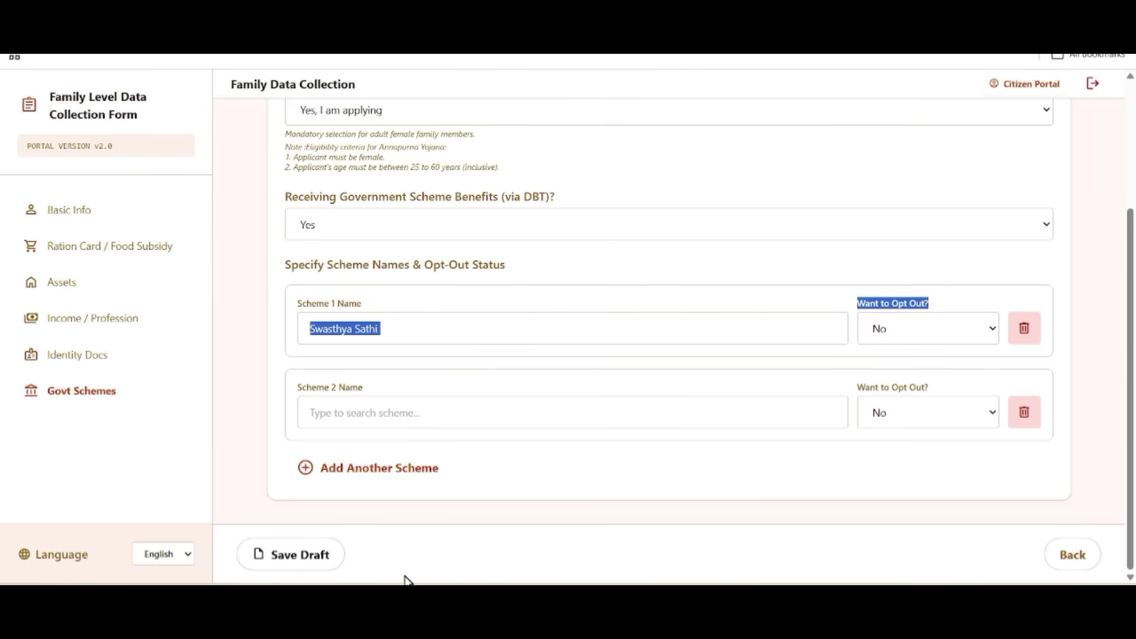
left_click(375, 412)
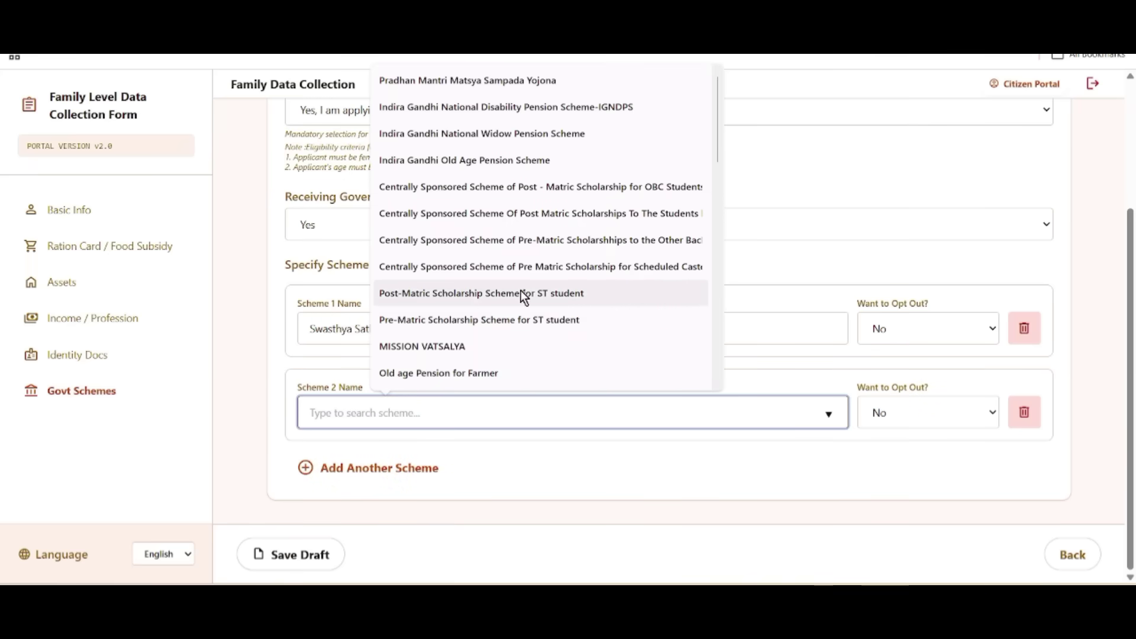
scroll(524, 291, "down", 10)
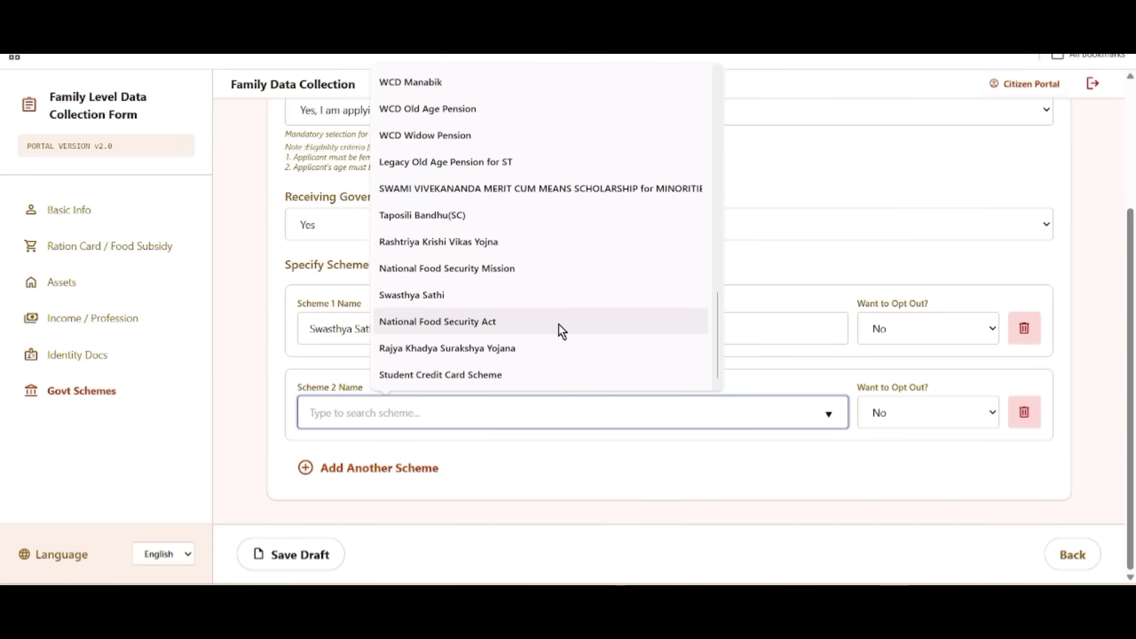
scroll(559, 324, "up", 3)
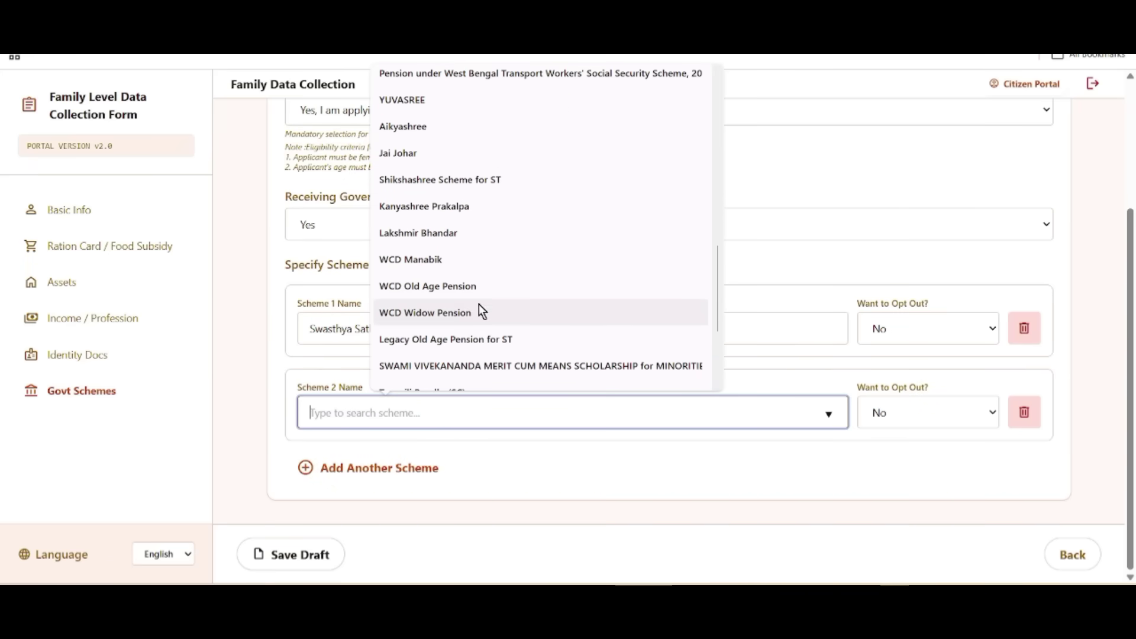
left_click(304, 555)
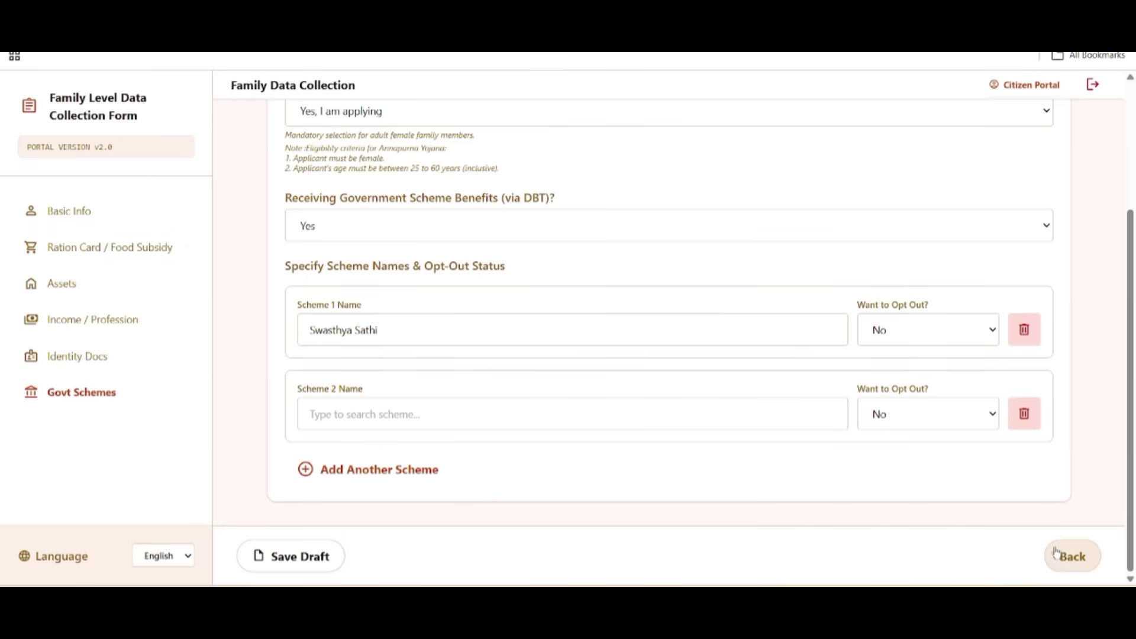
scroll(657, 497, "up", 3)
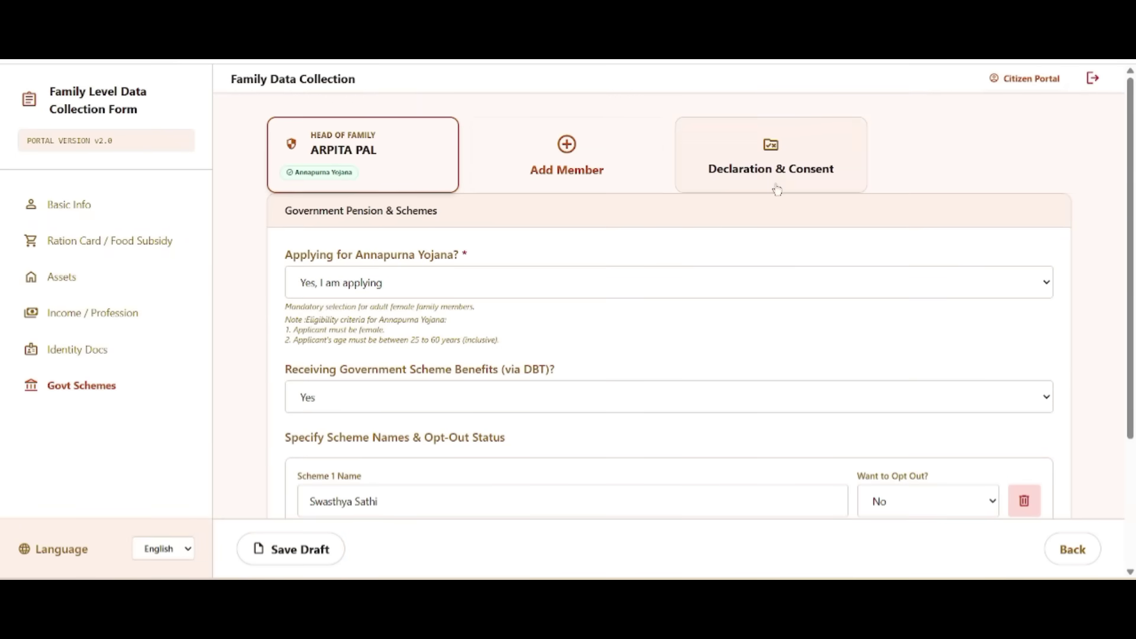
left_click(771, 181)
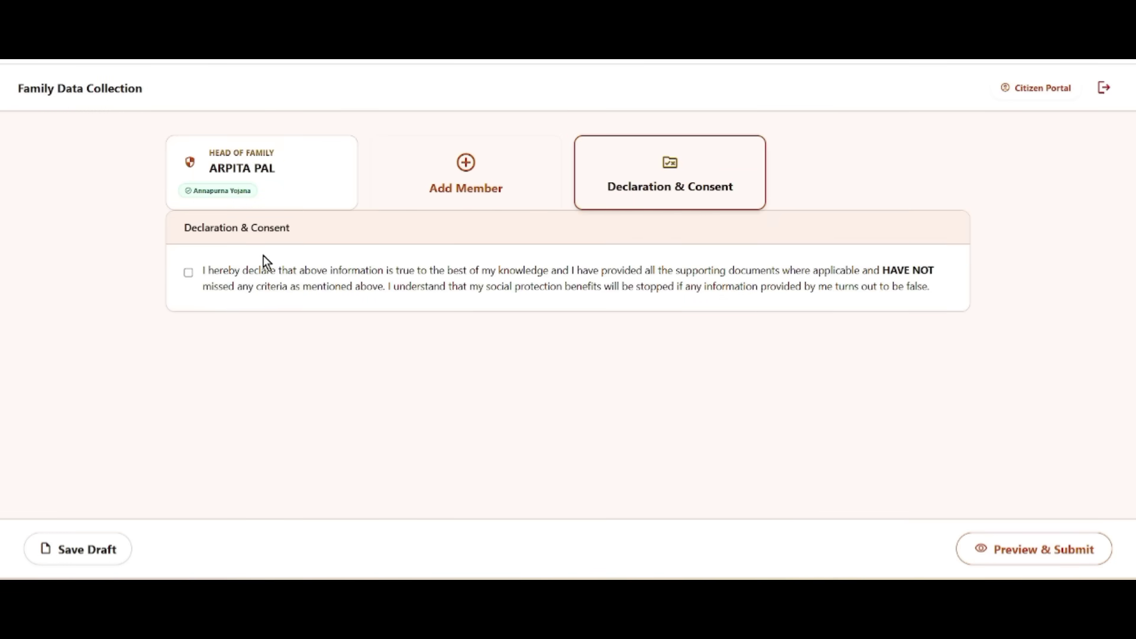
Step: Tick the declaration, remove the accidental empty Member 2 entry, and submit the application
left_click(187, 272)
left_click(466, 191)
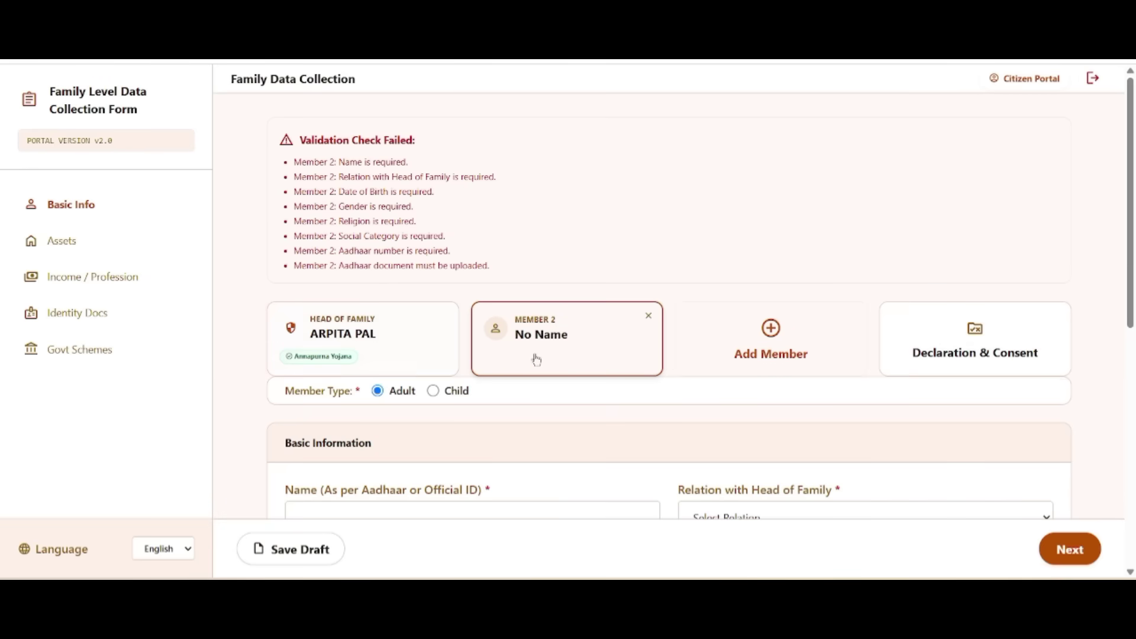
scroll(853, 403, "down", 2)
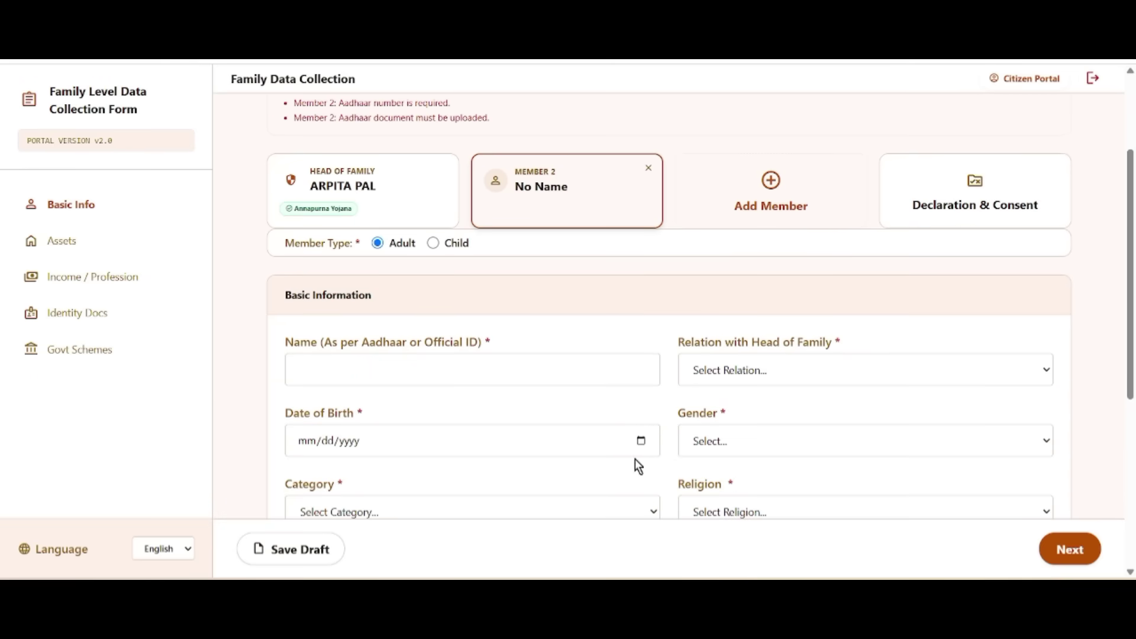
left_click(649, 168)
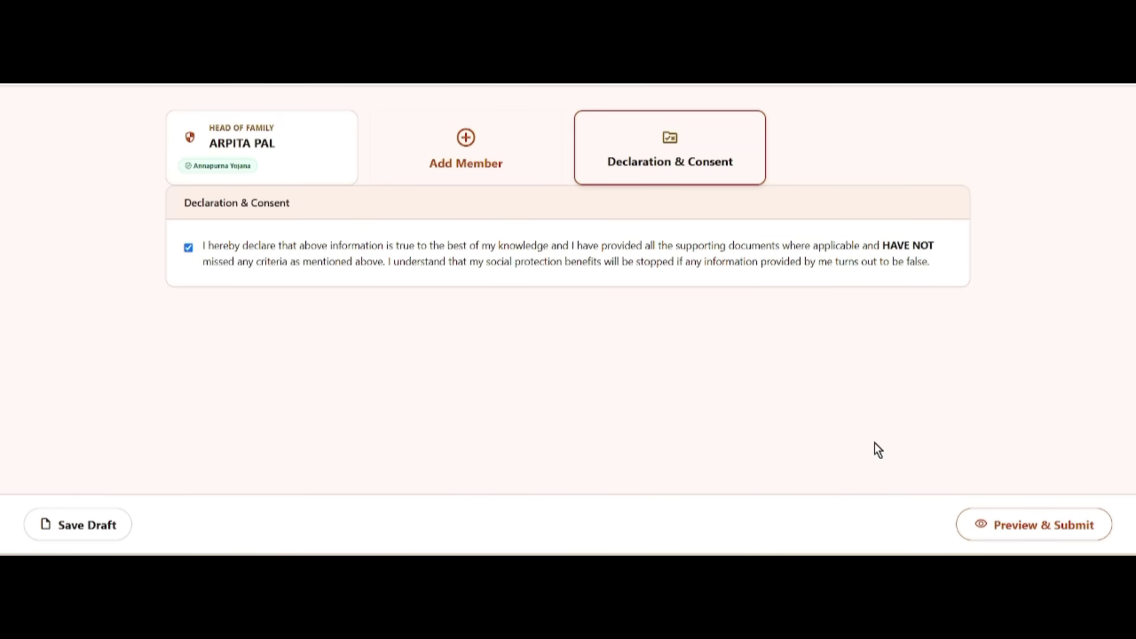
left_click(1042, 536)
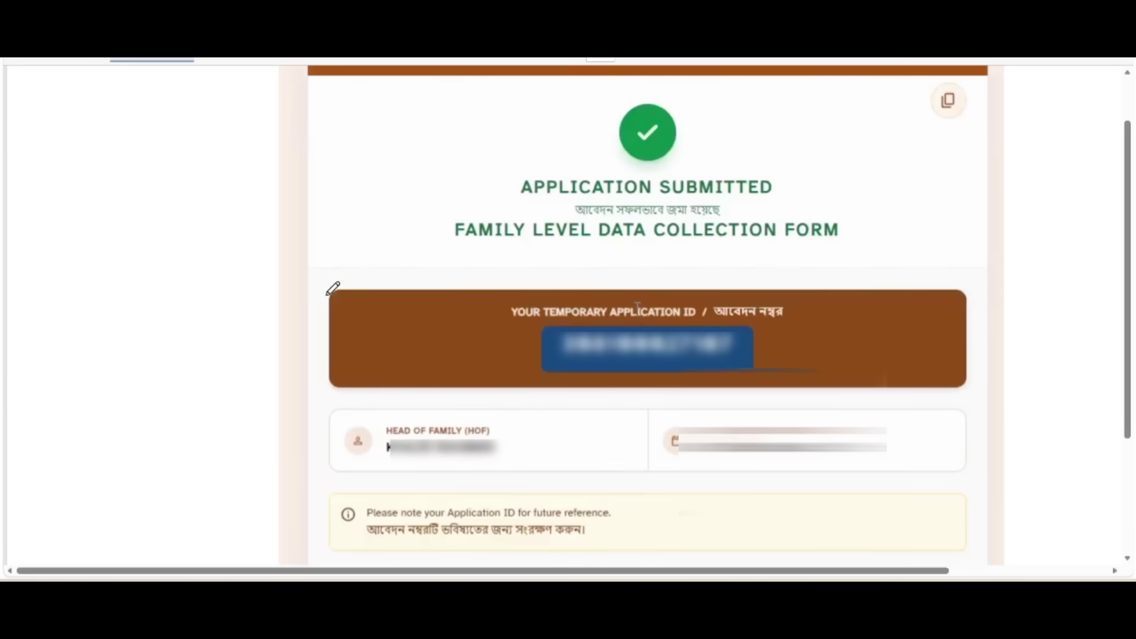
Step: Scroll down the confirmation page to bring up the Application Acknowledgement Receipt
mouse_move(246, 167)
left_mouse_down()
mouse_move(278, 168)
mouse_move(306, 138)
left_mouse_up()
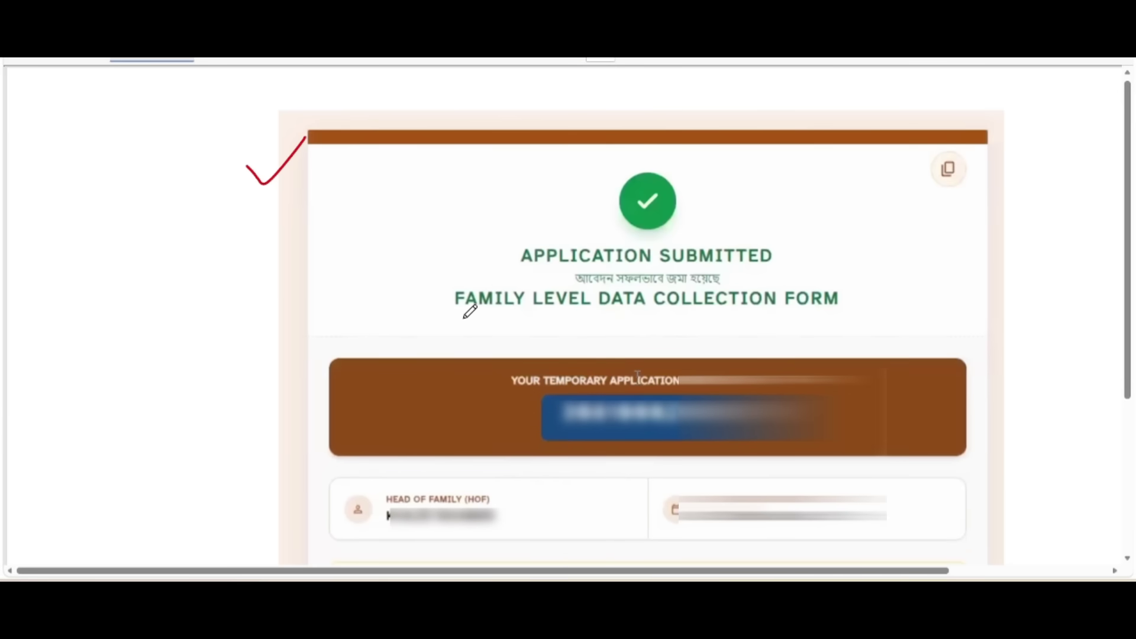
left_click_drag(465, 318, 854, 316)
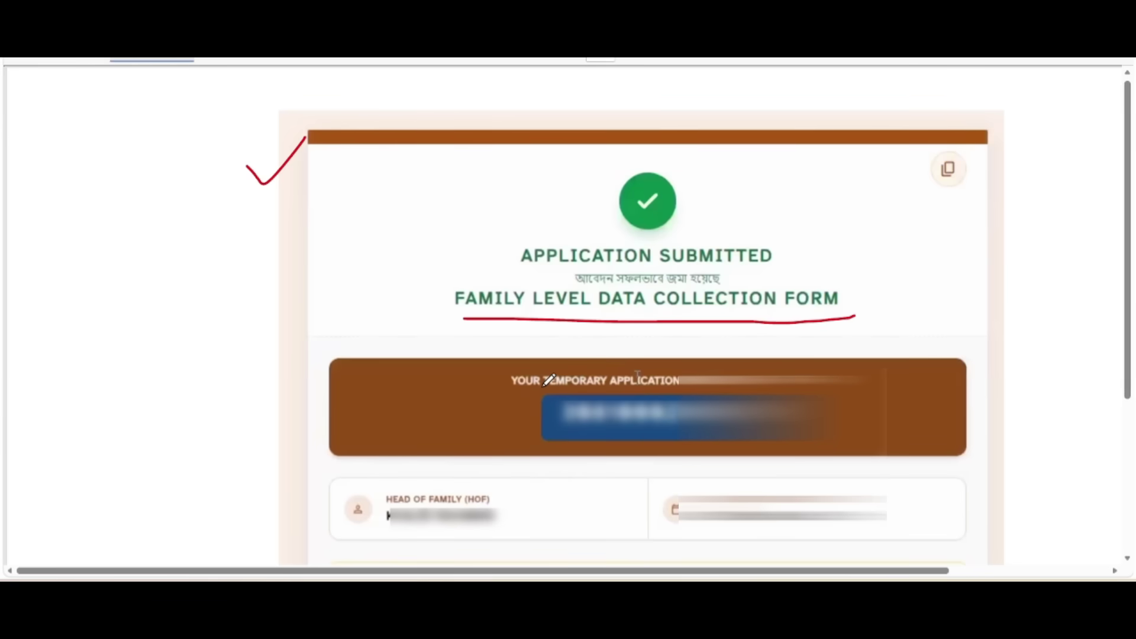
scroll(533, 295, "down", 1)
mouse_move(437, 263)
left_mouse_down()
mouse_move(482, 274)
mouse_move(494, 292)
left_mouse_up()
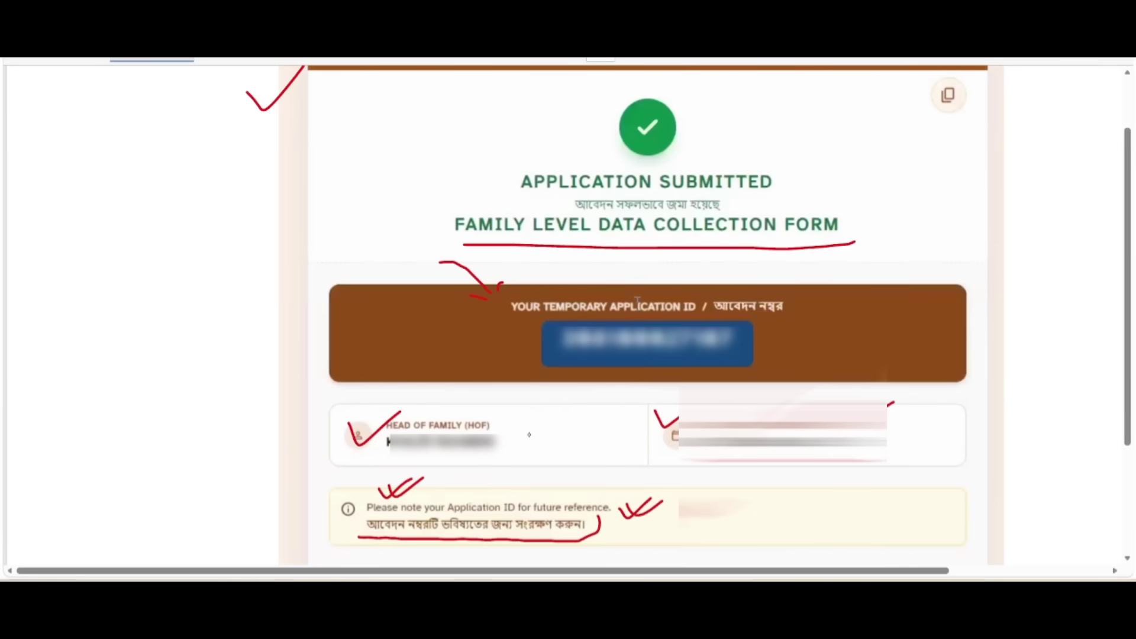
scroll(672, 500, "down", 3)
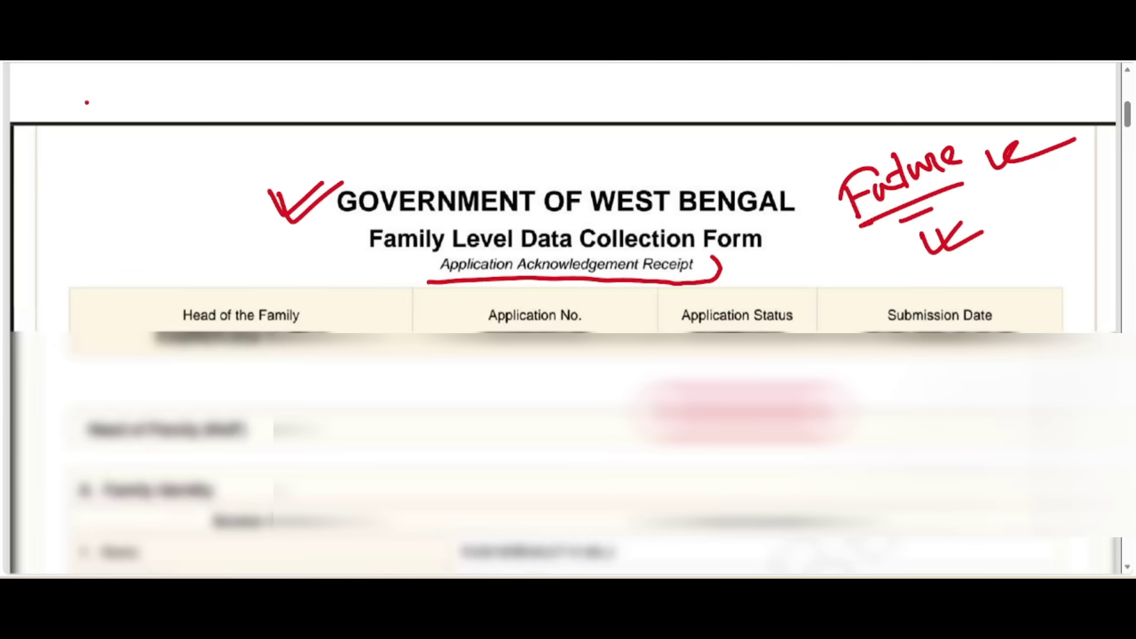
Step: Scroll through the receipt, then zoom the Applicant Login page in twice
scroll(611, 292, "down", 10)
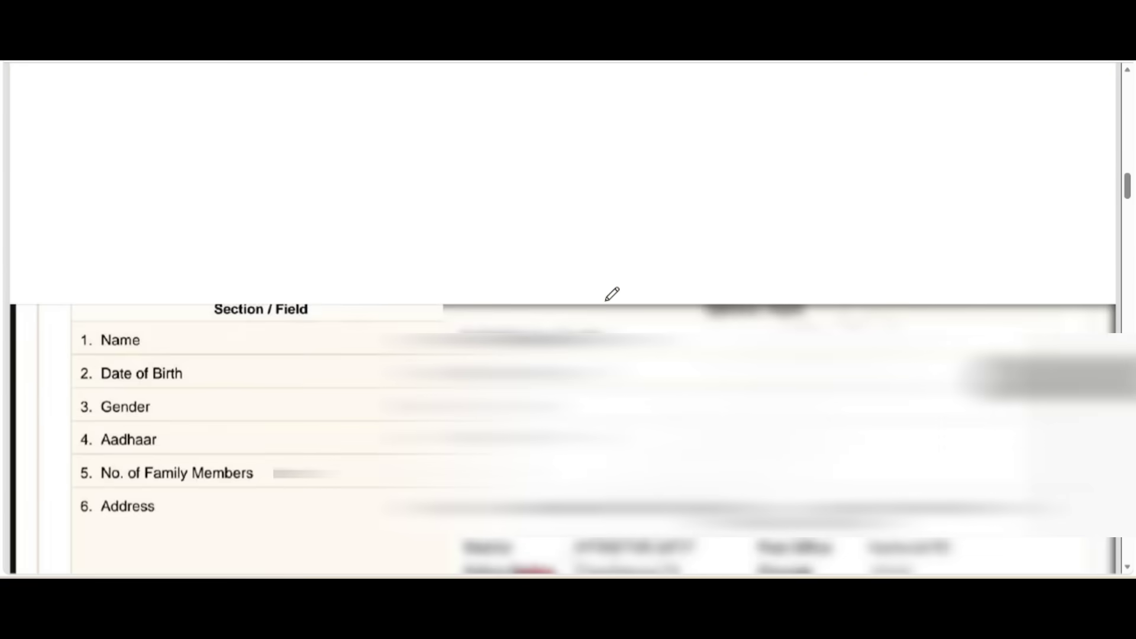
scroll(611, 294, "down", 10)
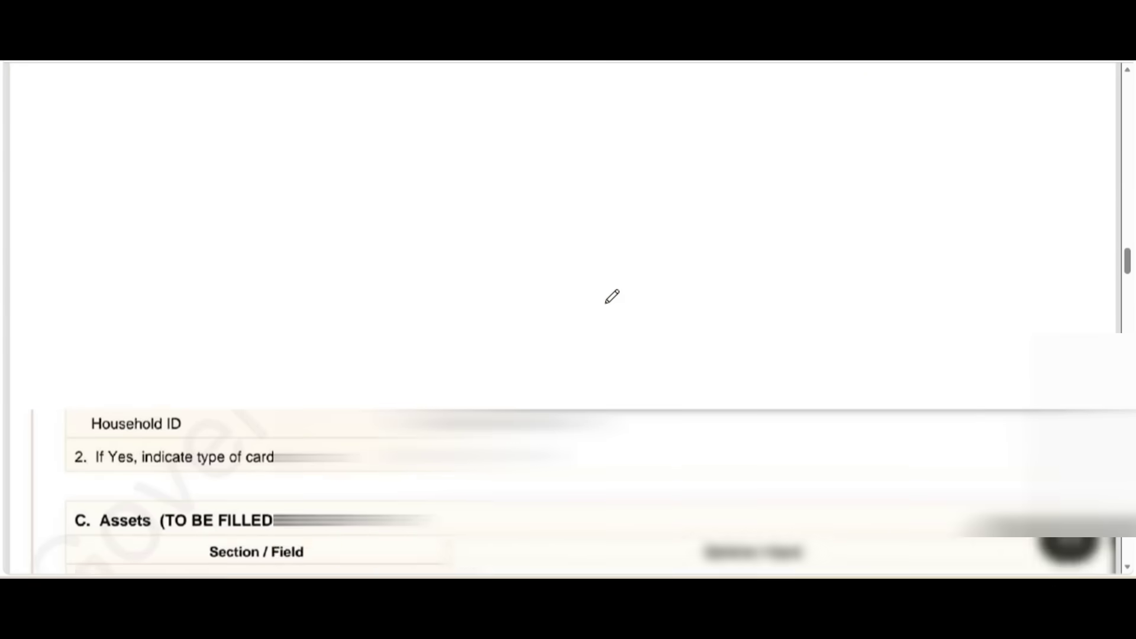
scroll(611, 296, "down", 5)
scroll(613, 294, "up", 15)
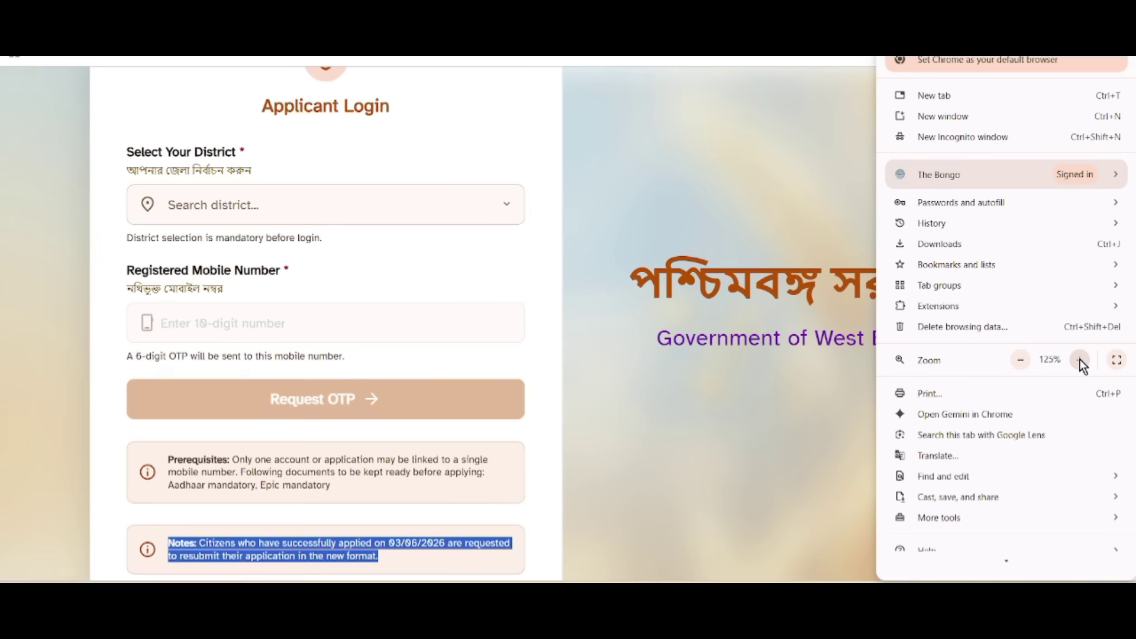
left_click(1079, 361)
left_click(1078, 361)
scroll(793, 376, "down", 3)
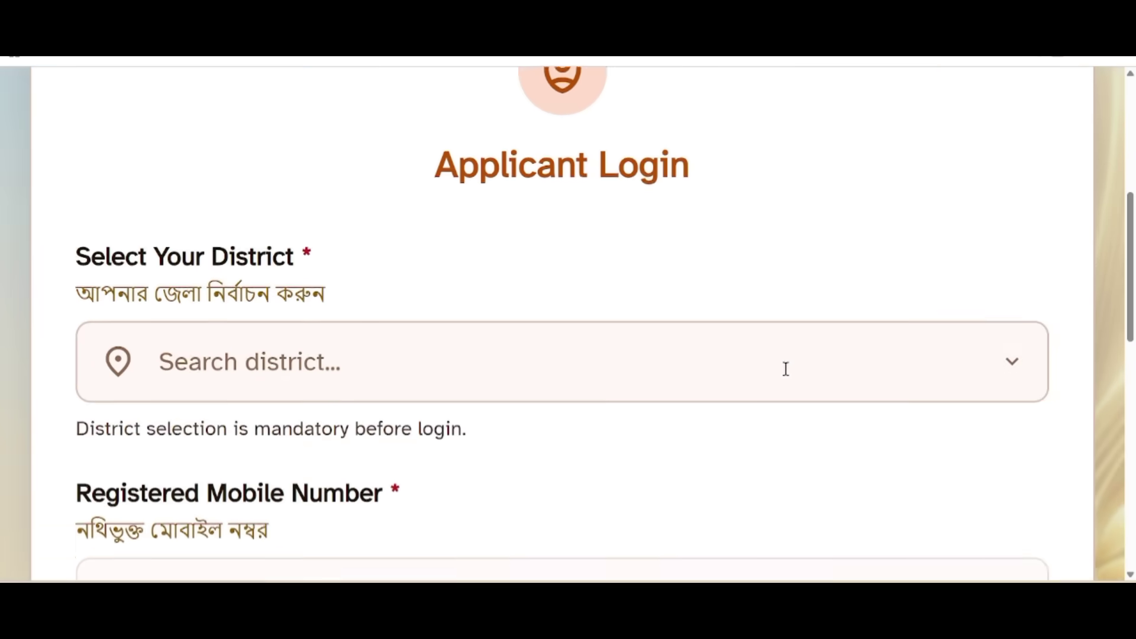
scroll(785, 373, "down", 10)
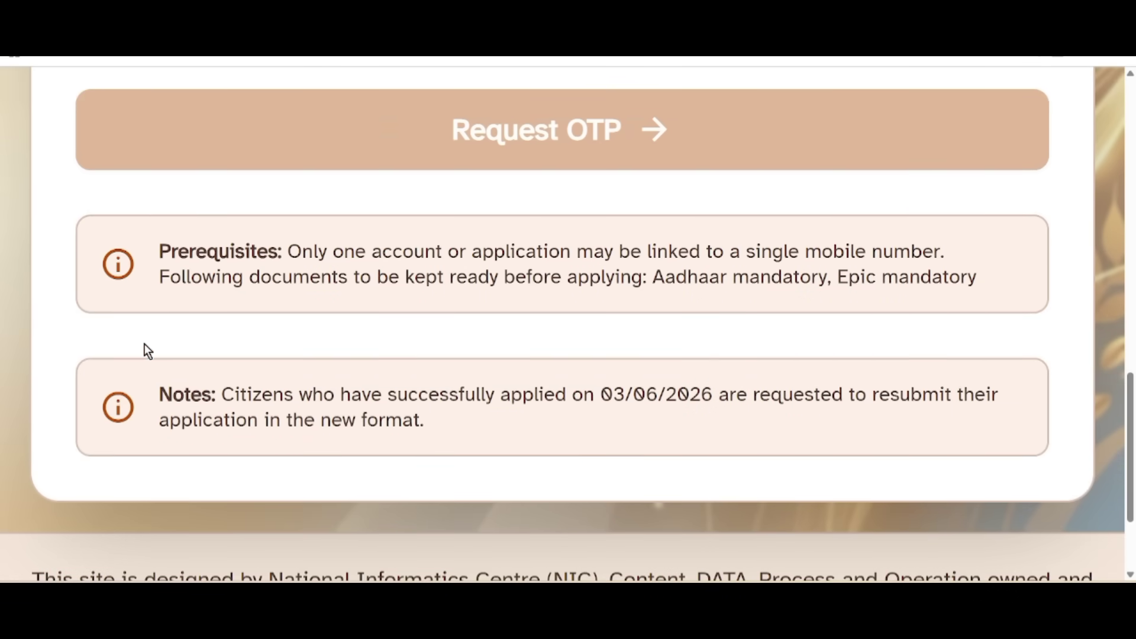
left_click_drag(160, 395, 436, 441)
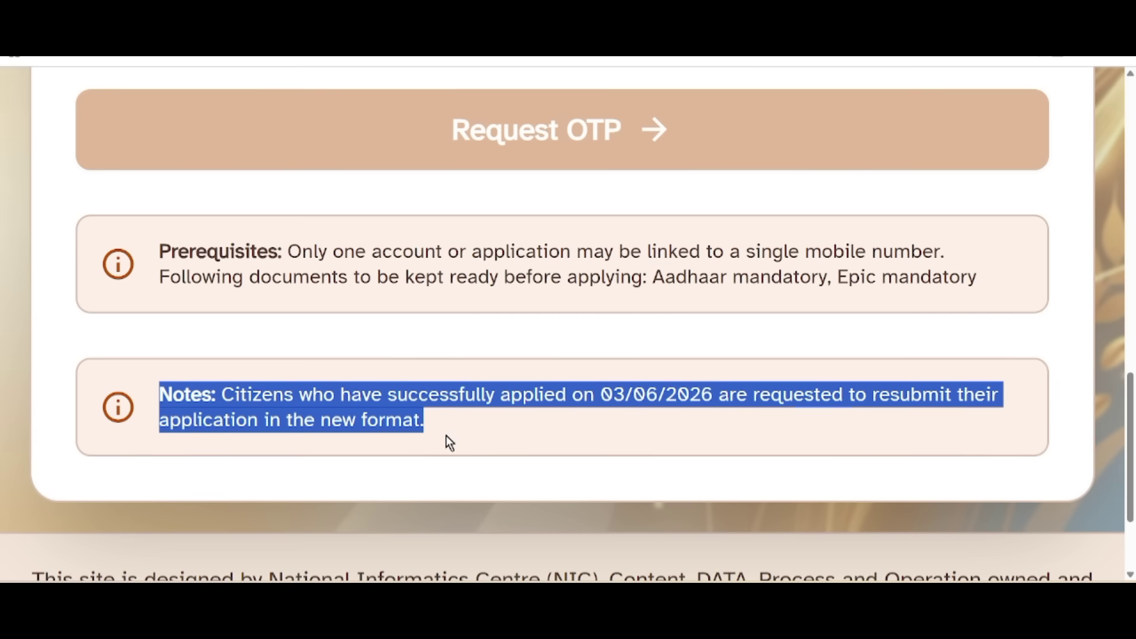
left_click(711, 410)
left_click_drag(593, 395, 873, 410)
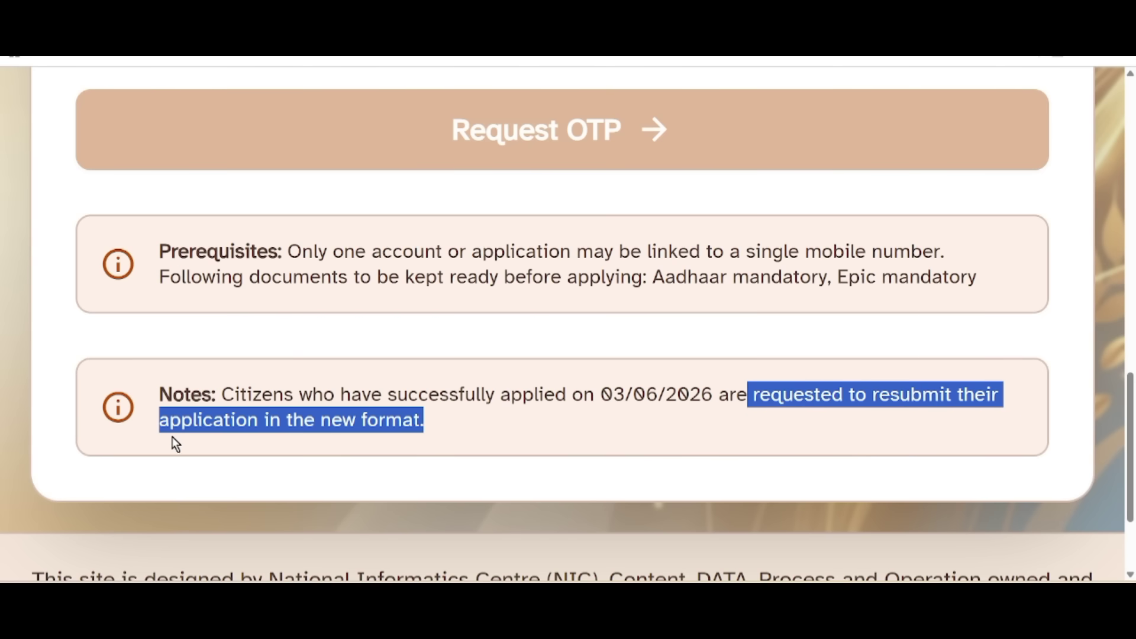